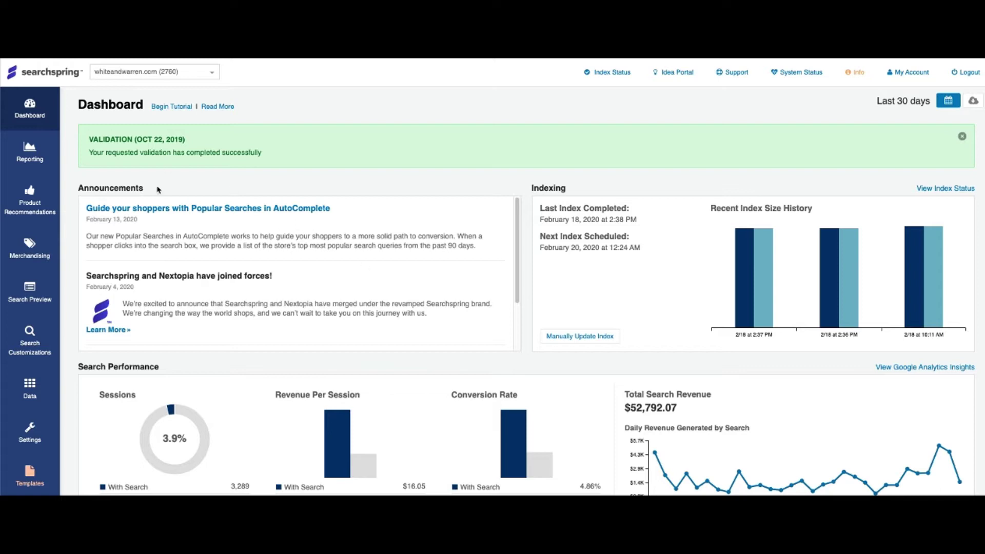
Review the last completed and next scheduled index times in the dashboard's Indexing section.
{"action": "scroll", "coordinate": [165, 267], "scroll_direction": "down", "scroll_amount": 2}
{"action": "scroll", "coordinate": [170, 258], "scroll_direction": "up", "scroll_amount": 2}
{"action": "mouse_move", "coordinate": [736, 247]}
{"action": "left_click_drag", "start_coordinate": [534, 222], "coordinate": [610, 219]}
{"action": "left_click", "coordinate": [611, 218]}
{"action": "left_click", "coordinate": [614, 220]}
{"action": "left_click_drag", "start_coordinate": [609, 248], "coordinate": [642, 252]}
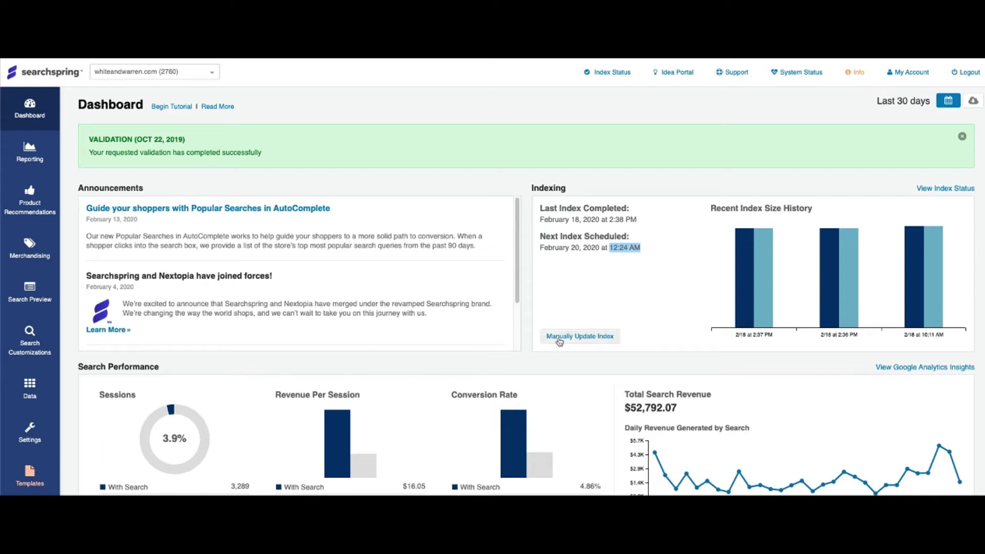
Review the Search Performance metrics and the conversion rates of the Top Searches on the dashboard.
{"action": "scroll", "coordinate": [565, 327], "scroll_direction": "down", "scroll_amount": 3}
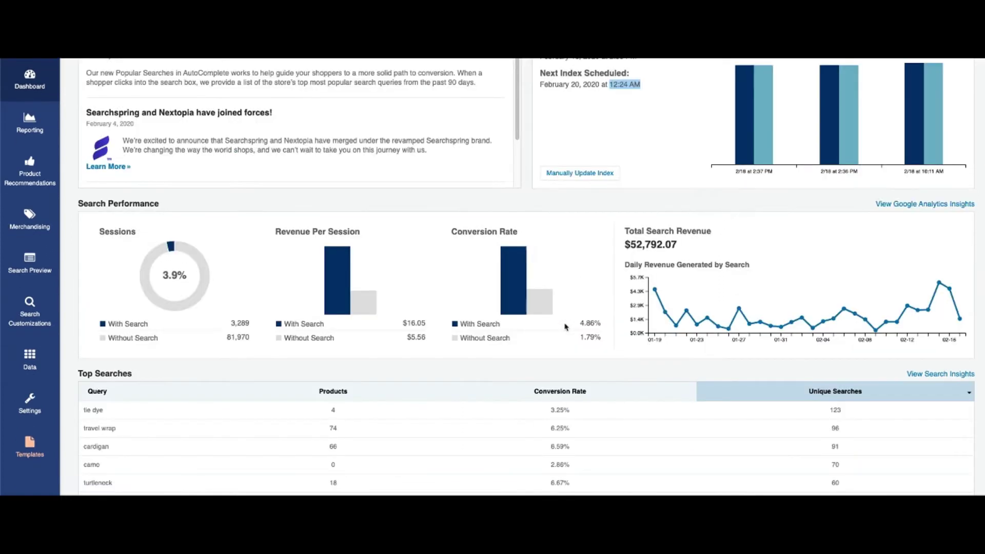
{"action": "scroll", "coordinate": [566, 327], "scroll_direction": "down", "scroll_amount": 1}
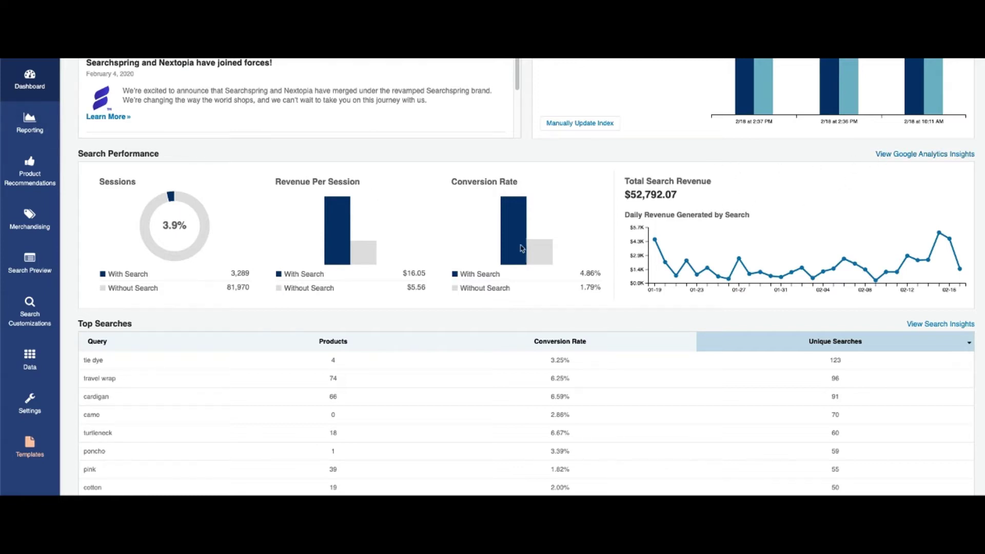
{"action": "scroll", "coordinate": [373, 310], "scroll_direction": "down", "scroll_amount": 3}
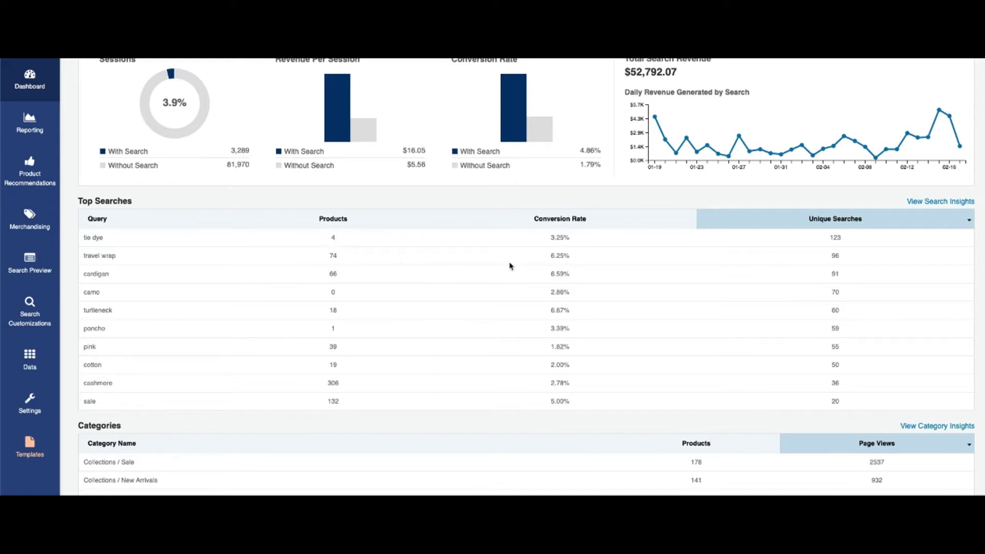
{"action": "left_click_drag", "start_coordinate": [565, 241], "coordinate": [537, 242]}
View the period options available for the dashboard data and close them without changing the period.
{"action": "scroll", "coordinate": [836, 256], "scroll_direction": "up", "scroll_amount": 7}
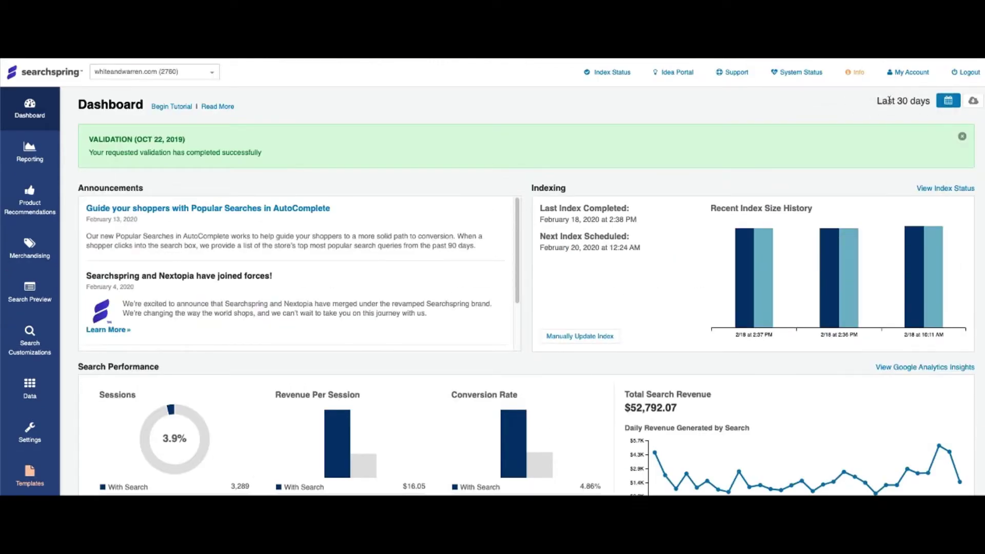
{"action": "left_click", "coordinate": [936, 102]}
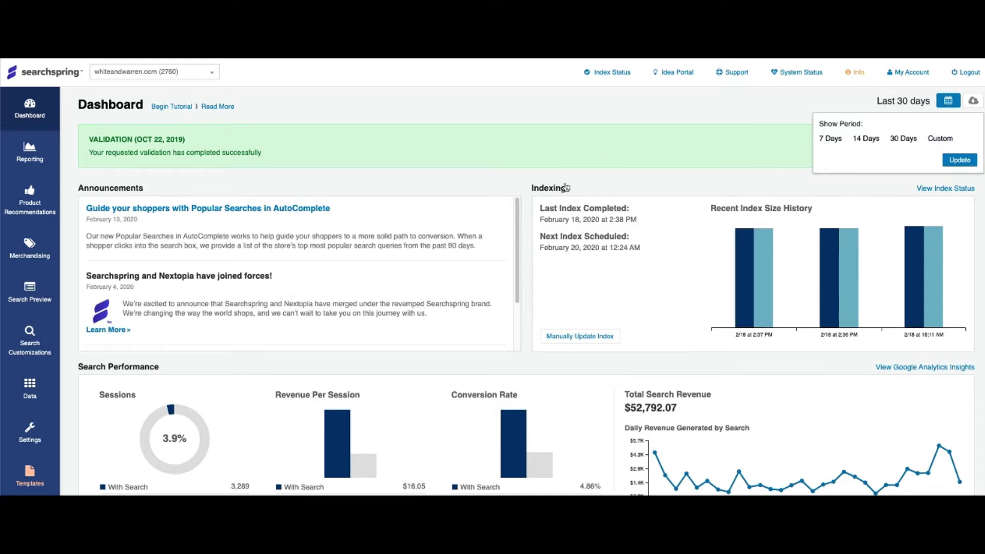
{"action": "left_click", "coordinate": [454, 178]}
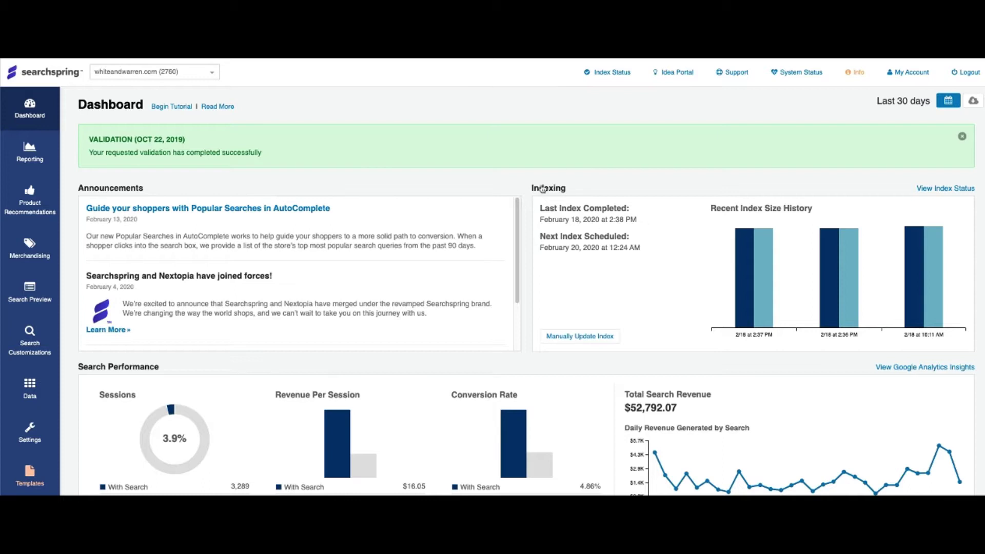
Examine the dashboard's Categories table for product counts and page views per collection.
{"action": "scroll", "coordinate": [580, 238], "scroll_direction": "down", "scroll_amount": 1}
{"action": "scroll", "coordinate": [602, 244], "scroll_direction": "down", "scroll_amount": 8}
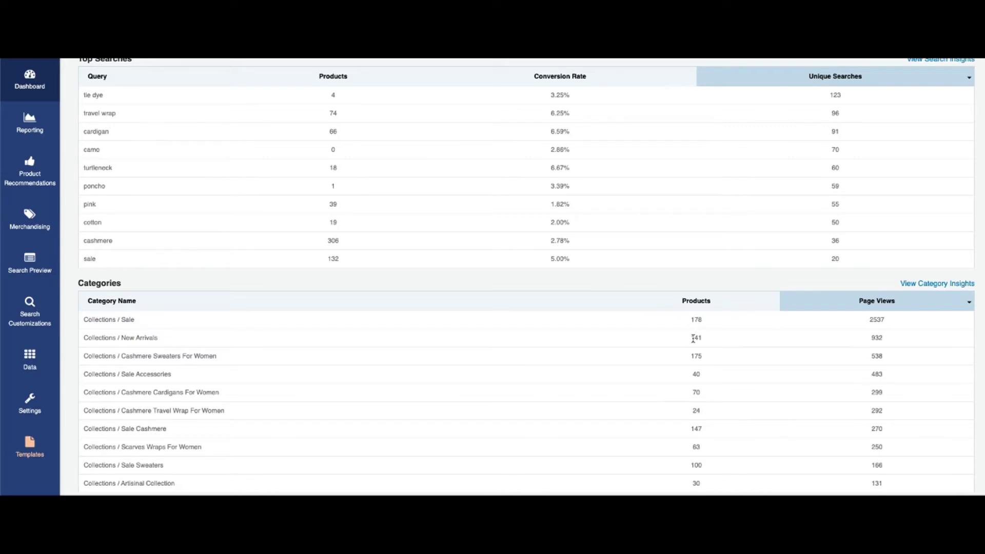
{"action": "scroll", "coordinate": [696, 336], "scroll_direction": "down", "scroll_amount": 1}
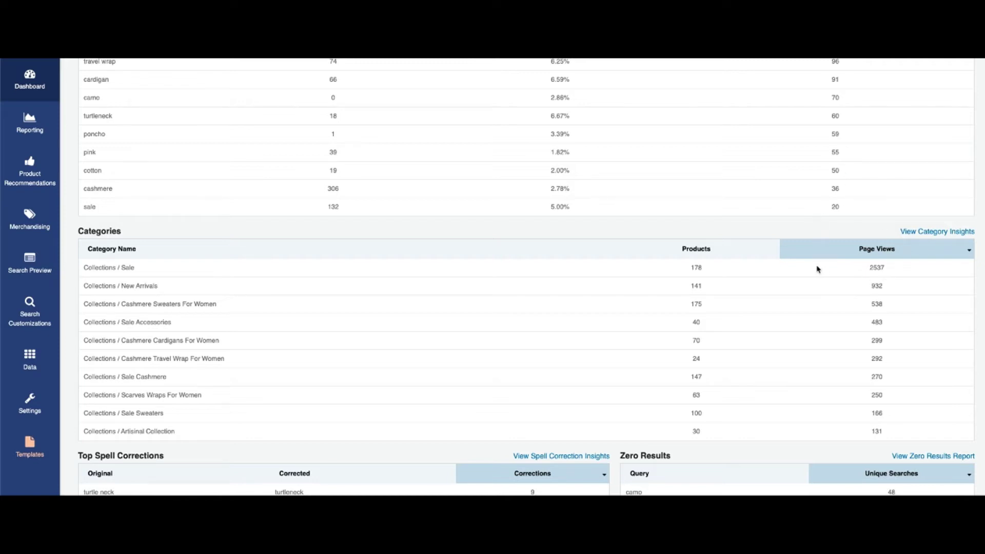
Examine the Top Spell Corrections, the Zero Results queries such as "jeans", and the Top Performing Products.
{"action": "scroll", "coordinate": [704, 303], "scroll_direction": "down", "scroll_amount": 1}
{"action": "scroll", "coordinate": [705, 303], "scroll_direction": "down", "scroll_amount": 3}
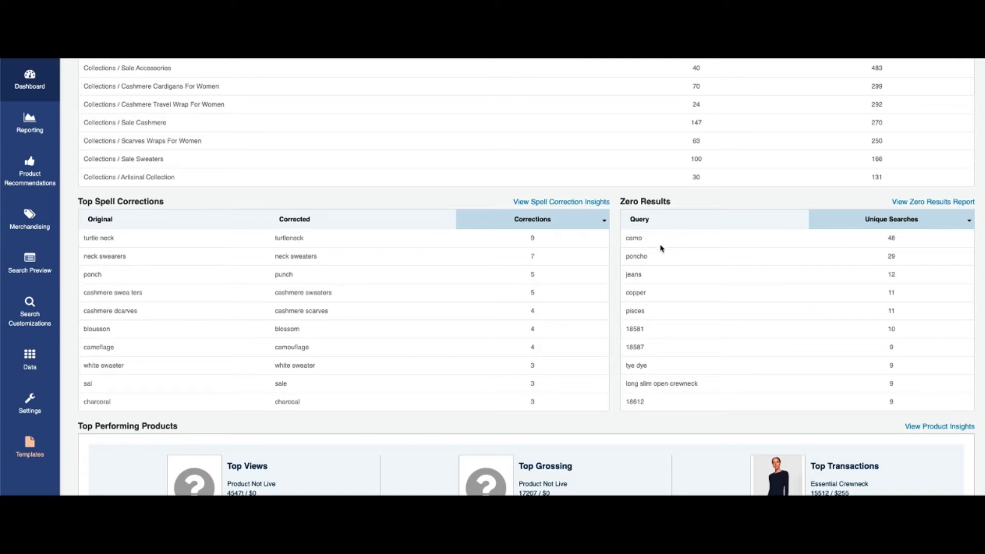
{"action": "left_click_drag", "start_coordinate": [645, 276], "coordinate": [624, 277]}
{"action": "left_click", "coordinate": [694, 276]}
{"action": "left_click_drag", "start_coordinate": [648, 276], "coordinate": [625, 275]}
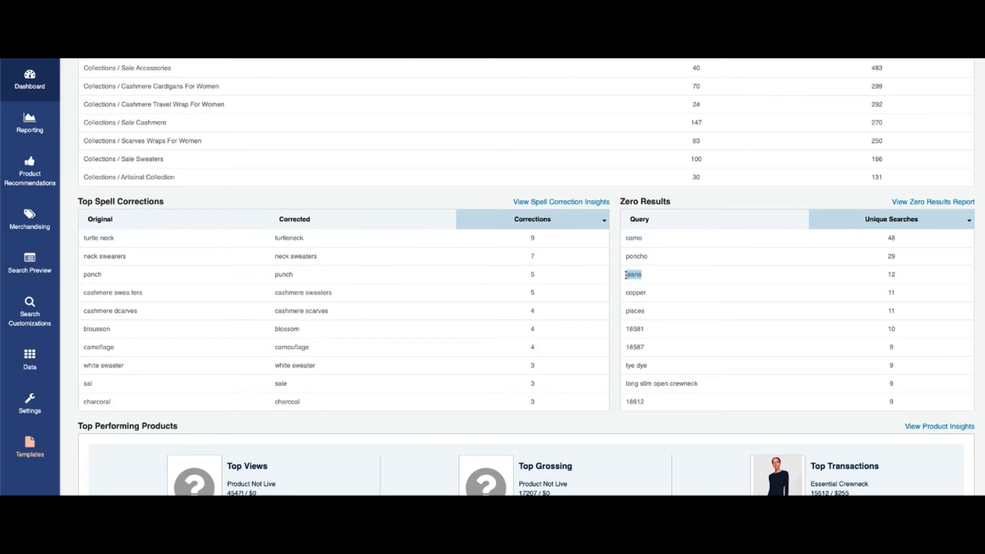
{"action": "left_click", "coordinate": [668, 279]}
{"action": "scroll", "coordinate": [684, 279], "scroll_direction": "down", "scroll_amount": 3}
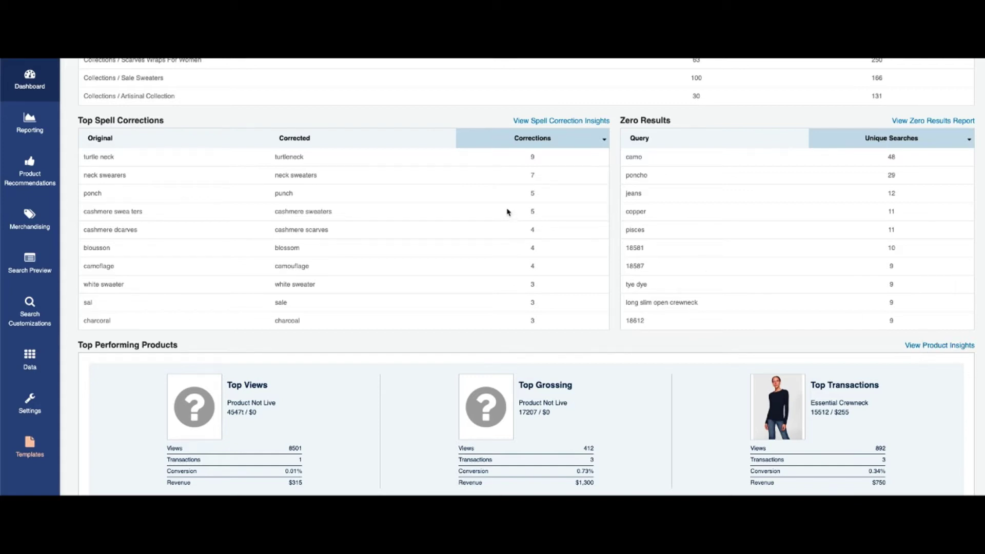
Open the Idea Portal, view the "Easier, More Effective Synonyms" idea with its importance voting options, and close it.
{"action": "scroll", "coordinate": [500, 197], "scroll_direction": "up", "scroll_amount": 15}
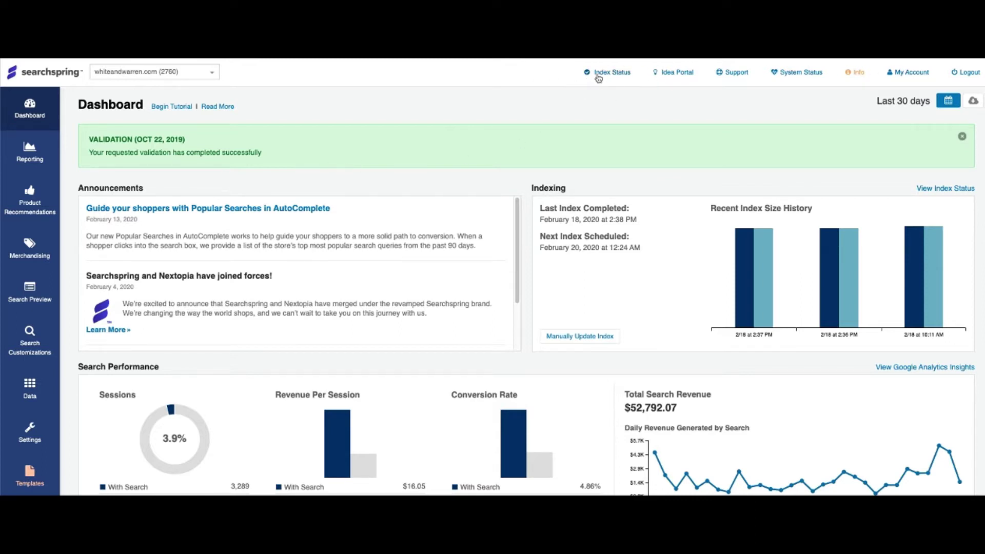
{"action": "left_click", "coordinate": [672, 75]}
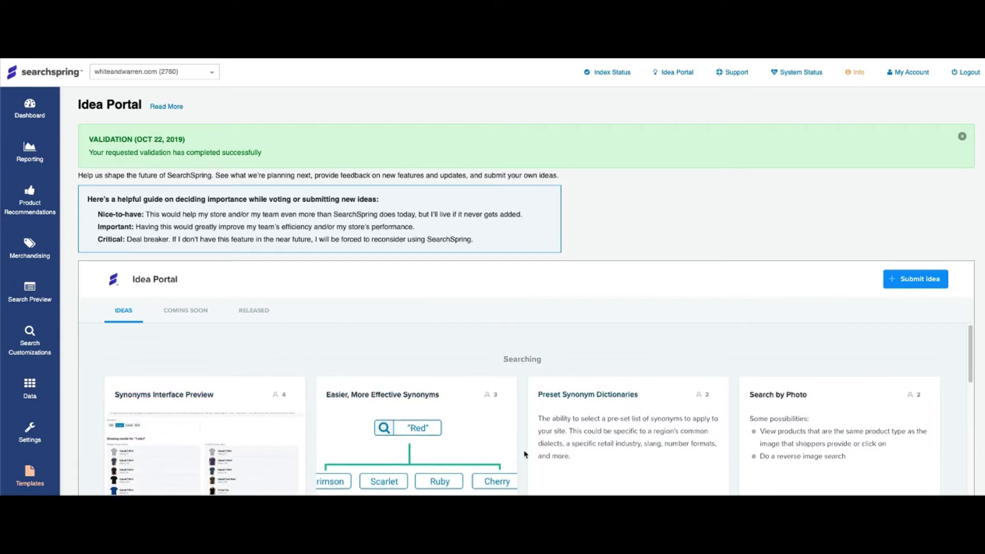
{"action": "left_click", "coordinate": [383, 427]}
{"action": "scroll", "coordinate": [485, 281], "scroll_direction": "down", "scroll_amount": 2}
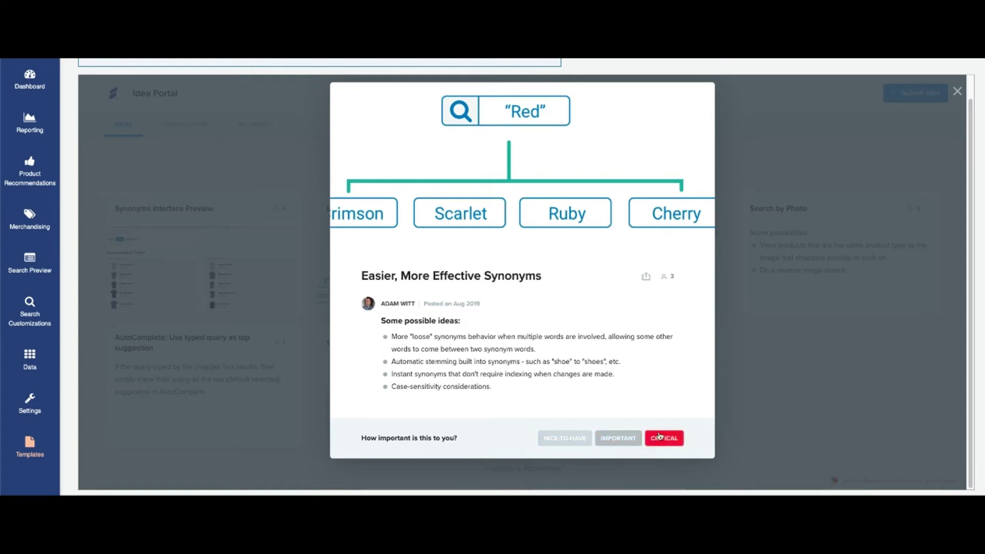
{"action": "left_click", "coordinate": [794, 326]}
{"action": "scroll", "coordinate": [294, 139], "scroll_direction": "up", "scroll_amount": 4}
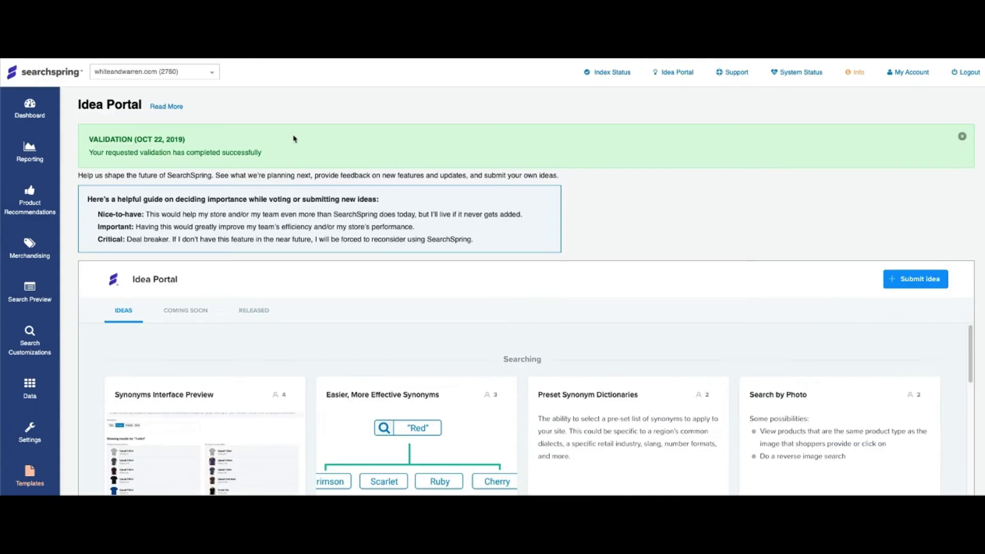
Browse the Idea Portal's coming soon and released lists, and return to the open ideas.
{"action": "left_click", "coordinate": [185, 311]}
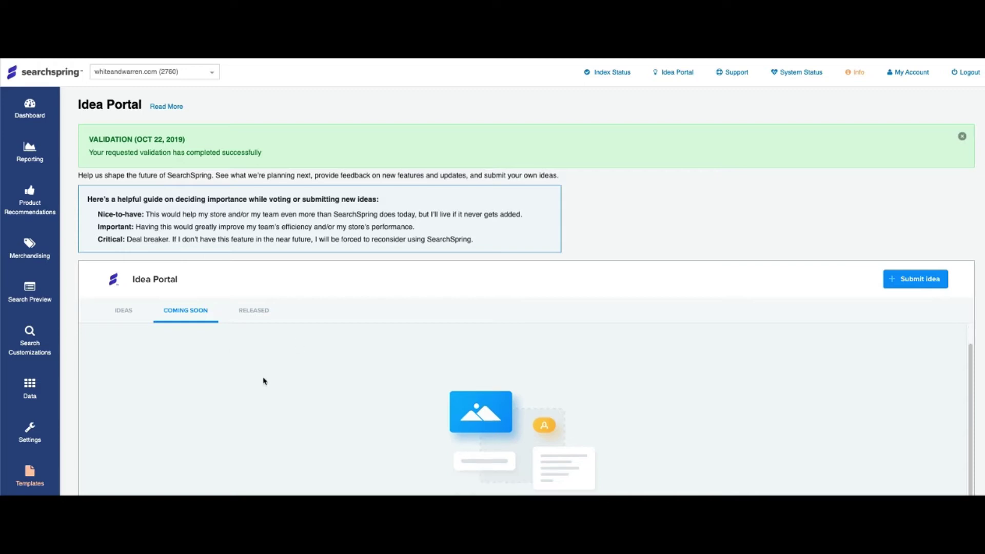
{"action": "scroll", "coordinate": [358, 359], "scroll_direction": "down", "scroll_amount": 1}
{"action": "left_click", "coordinate": [271, 266]}
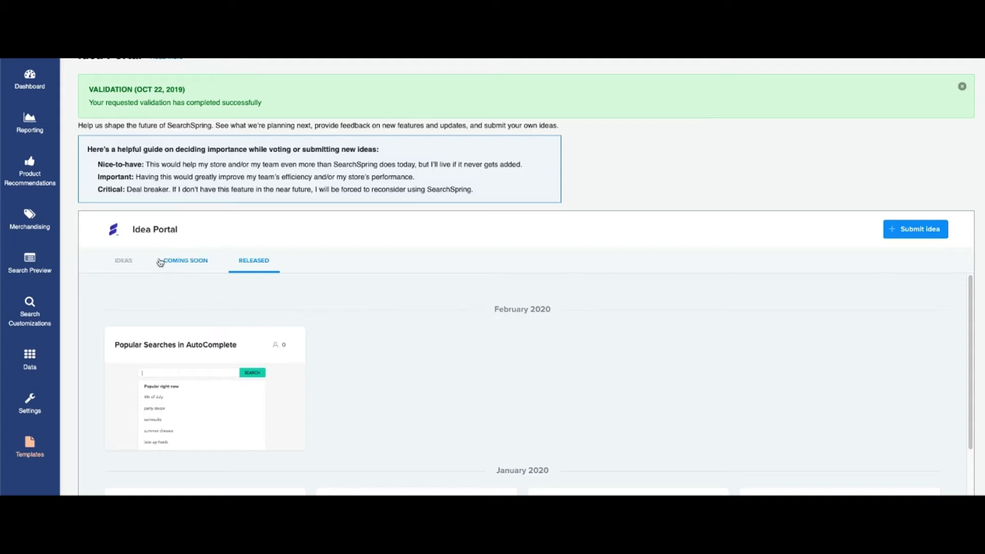
{"action": "left_click", "coordinate": [123, 261]}
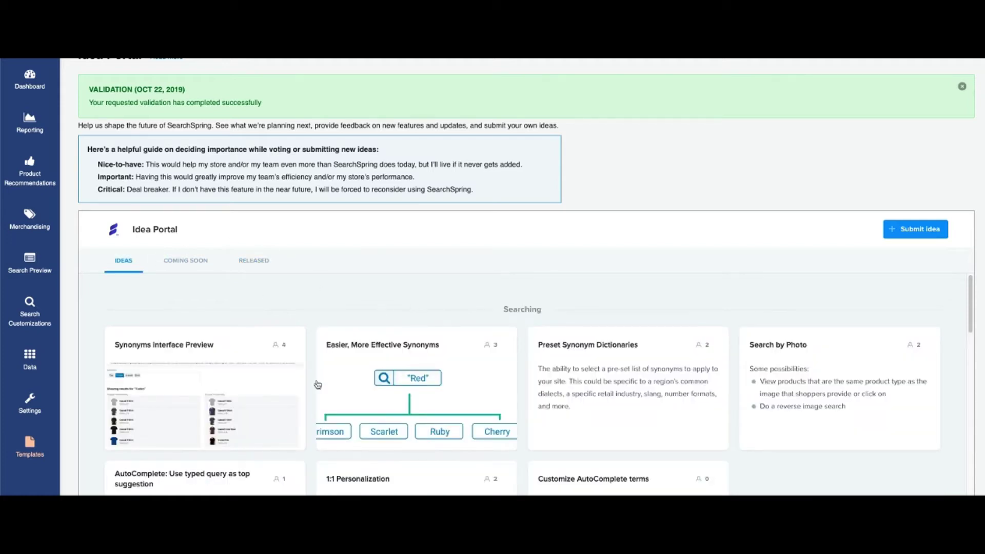
{"action": "scroll", "coordinate": [503, 425], "scroll_direction": "down", "scroll_amount": 3}
{"action": "scroll", "coordinate": [503, 425], "scroll_direction": "up", "scroll_amount": 3}
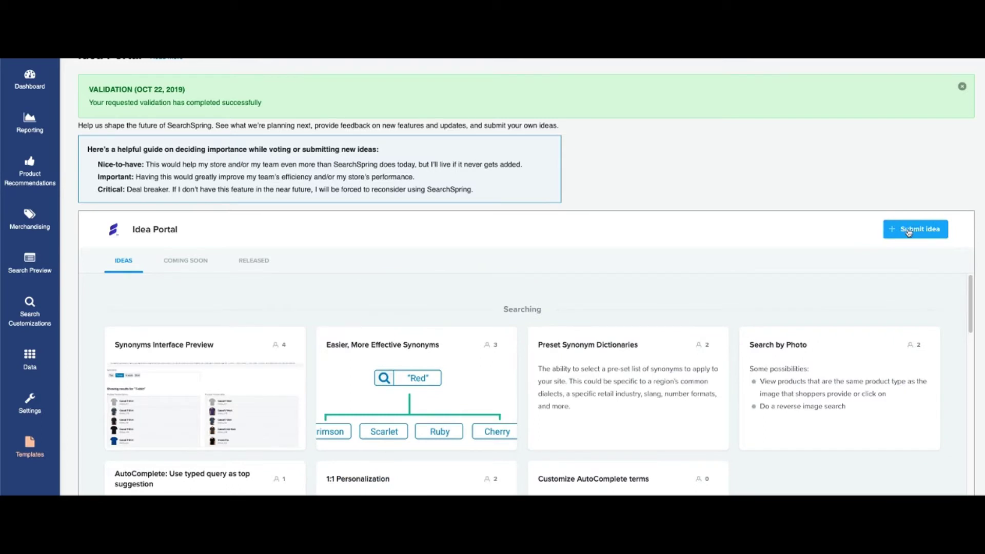
Open the My Account page and review its plan information, user profile and notification settings.
{"action": "scroll", "coordinate": [630, 211], "scroll_direction": "up", "scroll_amount": 1}
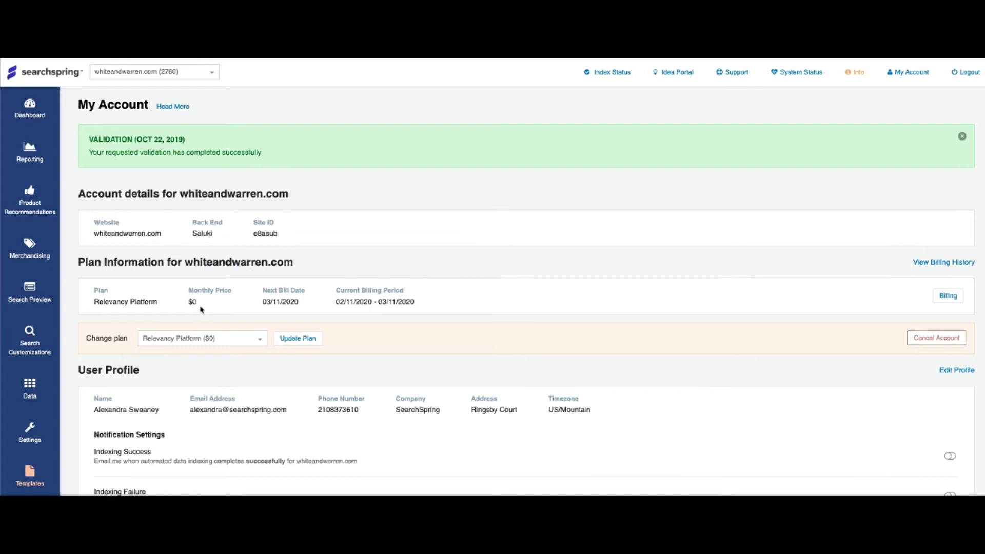
{"action": "scroll", "coordinate": [255, 290], "scroll_direction": "down", "scroll_amount": 1}
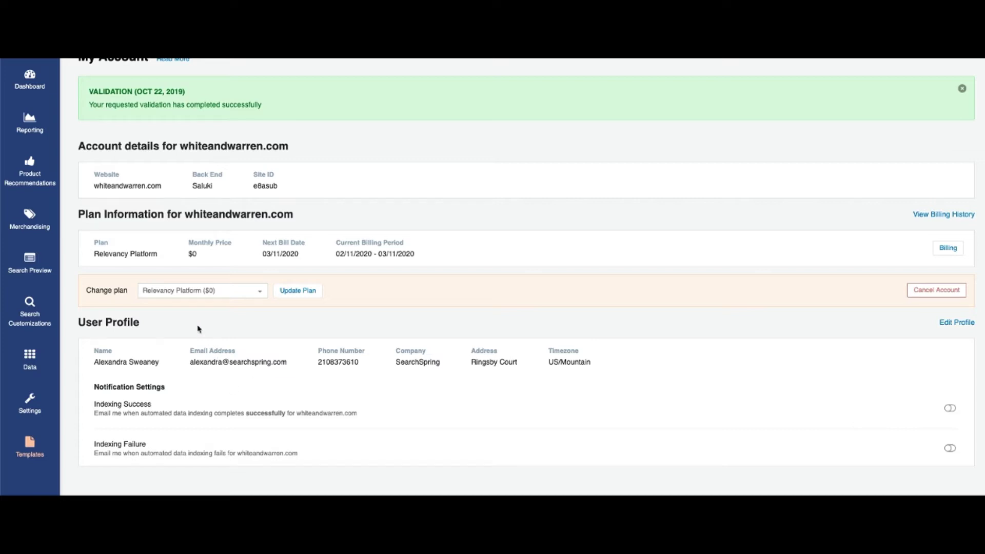
{"action": "scroll", "coordinate": [191, 315], "scroll_direction": "up", "scroll_amount": 2}
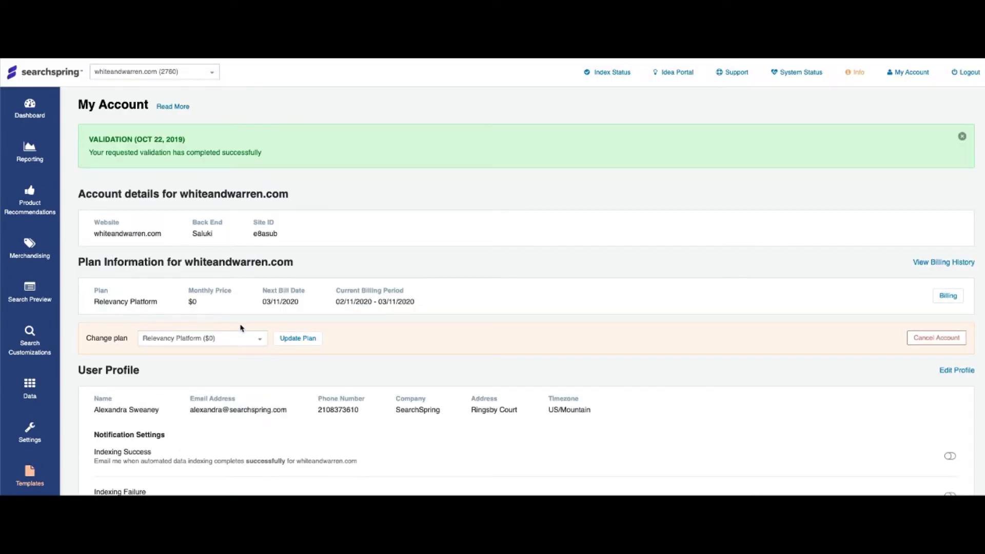
Open the Search Insights report and review its popular, top grossing and top converting searches.
{"action": "left_click", "coordinate": [43, 172]}
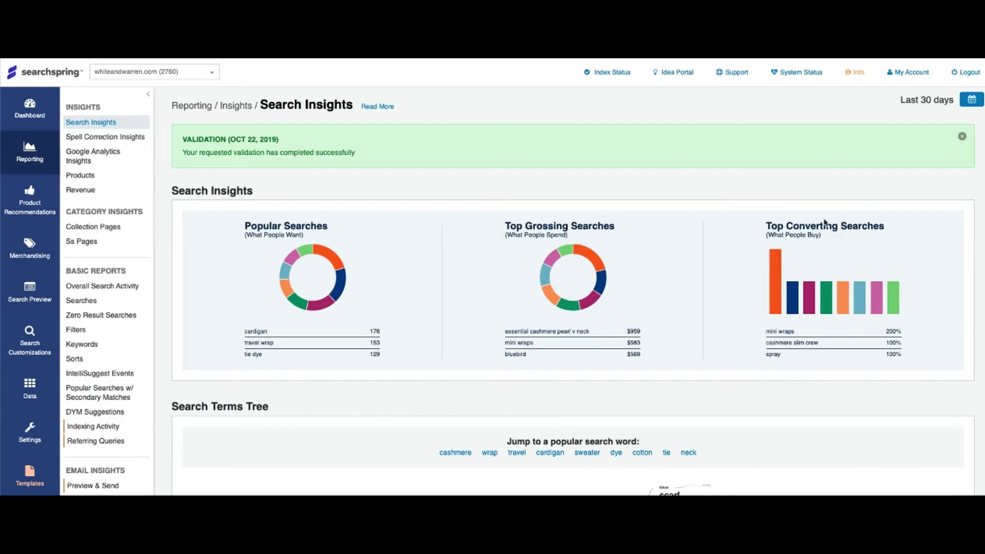
{"action": "mouse_move", "coordinate": [787, 312]}
{"action": "scroll", "coordinate": [615, 312], "scroll_direction": "down", "scroll_amount": 3}
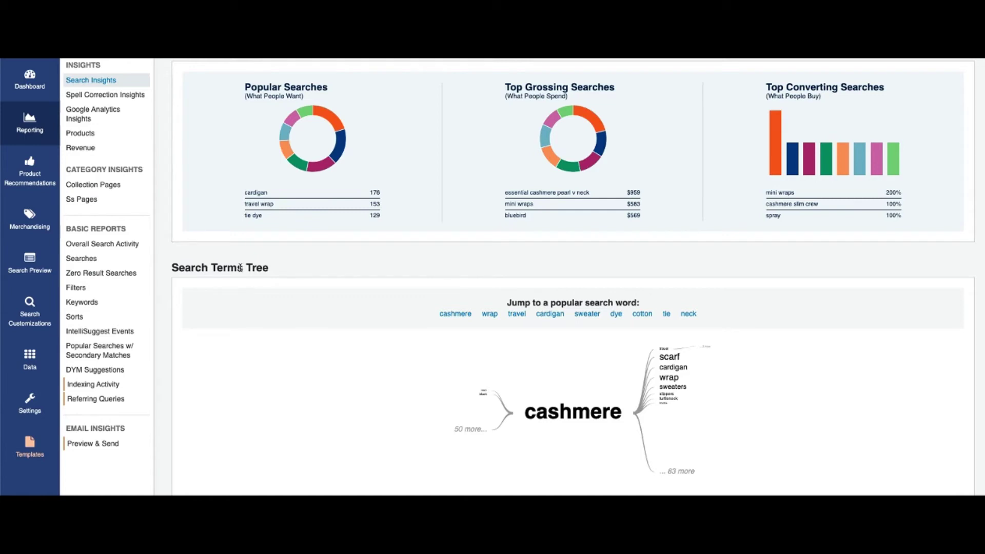
Show the Search Terms Tree for the popular search word "cardigan".
{"action": "scroll", "coordinate": [497, 296], "scroll_direction": "down", "scroll_amount": 1}
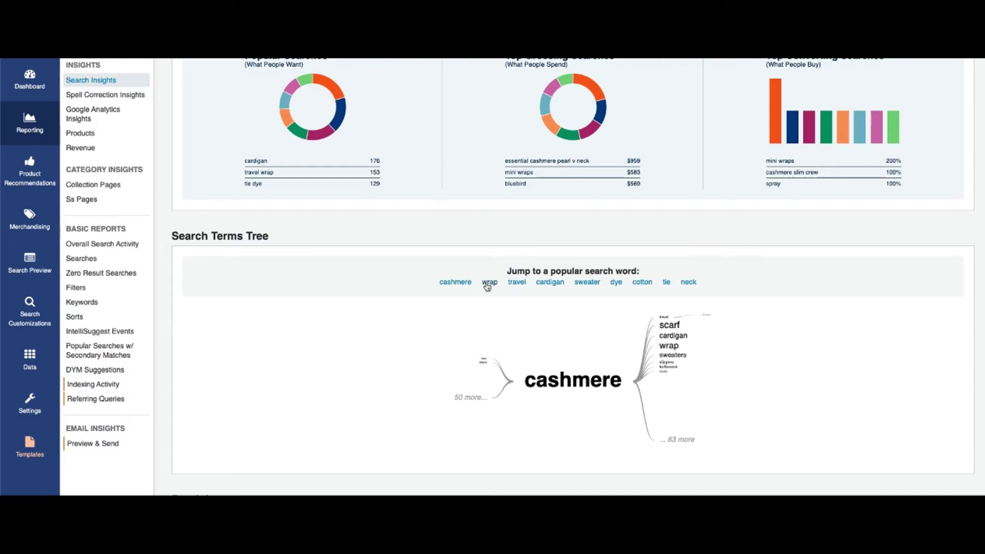
{"action": "left_click", "coordinate": [552, 285]}
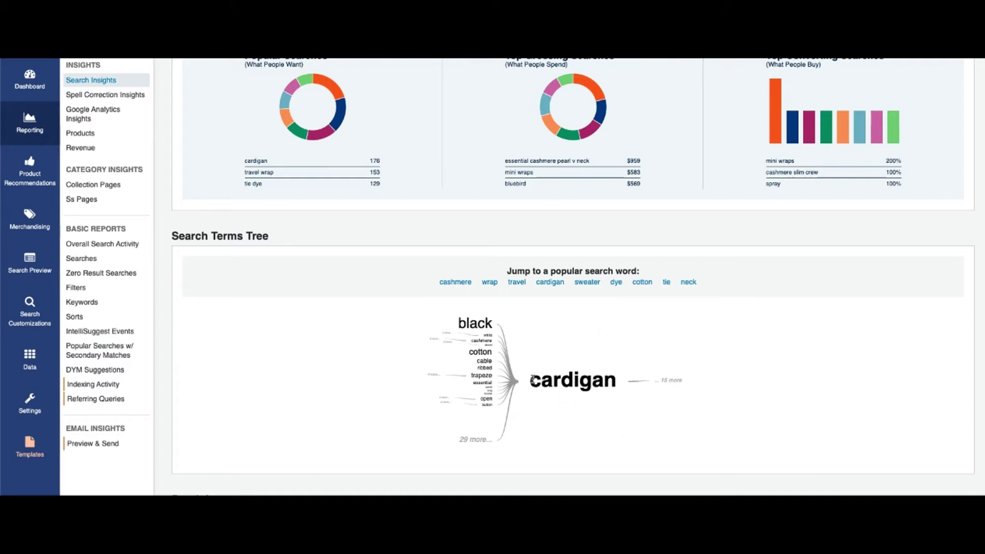
{"action": "double_click", "coordinate": [567, 381]}
{"action": "left_click", "coordinate": [607, 422]}
{"action": "scroll", "coordinate": [606, 422], "scroll_direction": "down", "scroll_amount": 2}
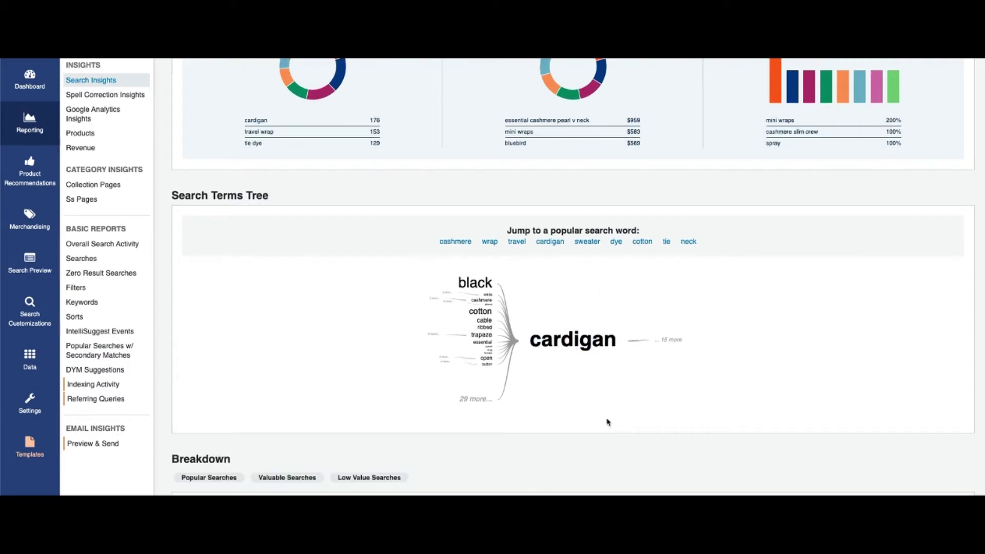
Clear the "bl" search filter from the Breakdown table of search queries.
{"action": "scroll", "coordinate": [824, 434], "scroll_direction": "down", "scroll_amount": 2}
{"action": "scroll", "coordinate": [824, 435], "scroll_direction": "down", "scroll_amount": 5}
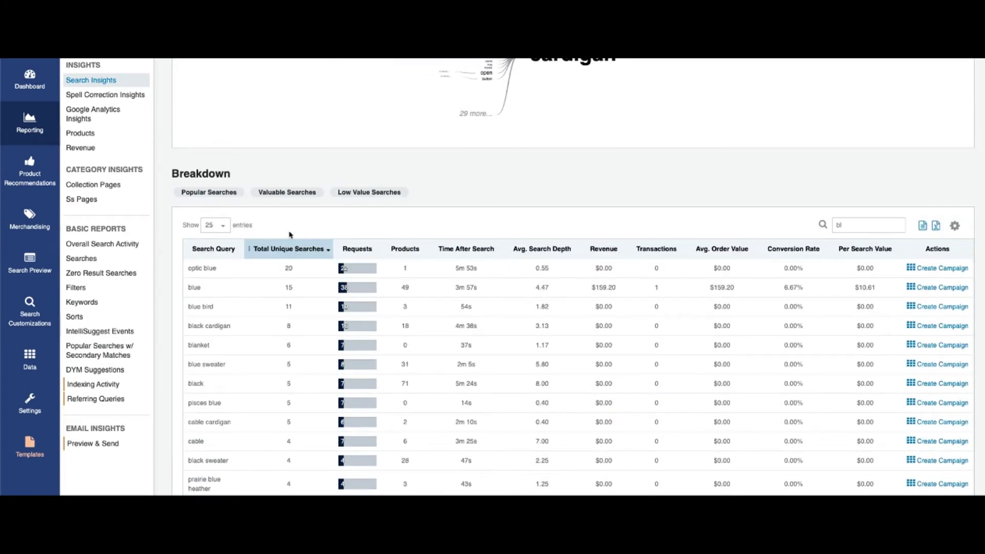
{"action": "left_click", "coordinate": [852, 219]}
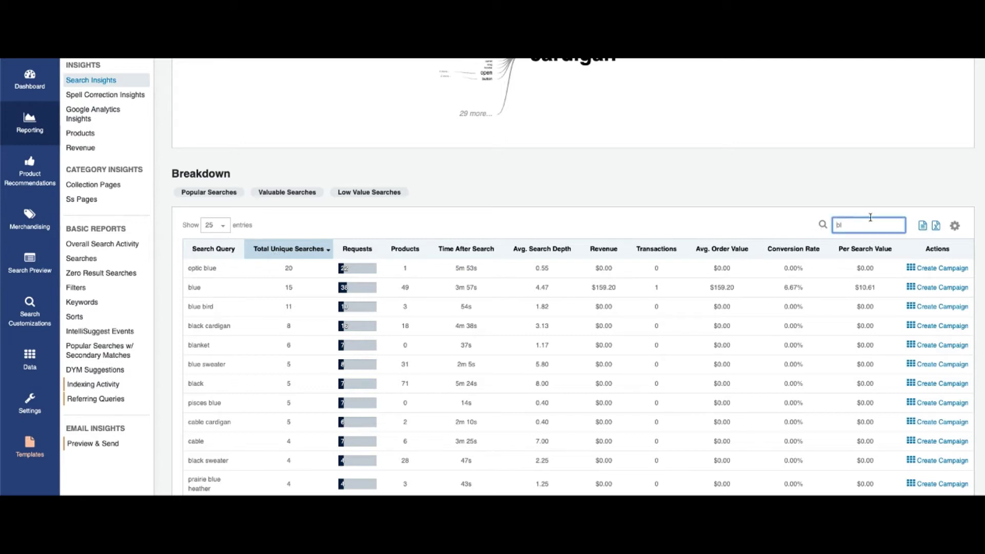
{"action": "key", "text": "BackSpace"}
{"action": "key", "text": "BackSpace"}
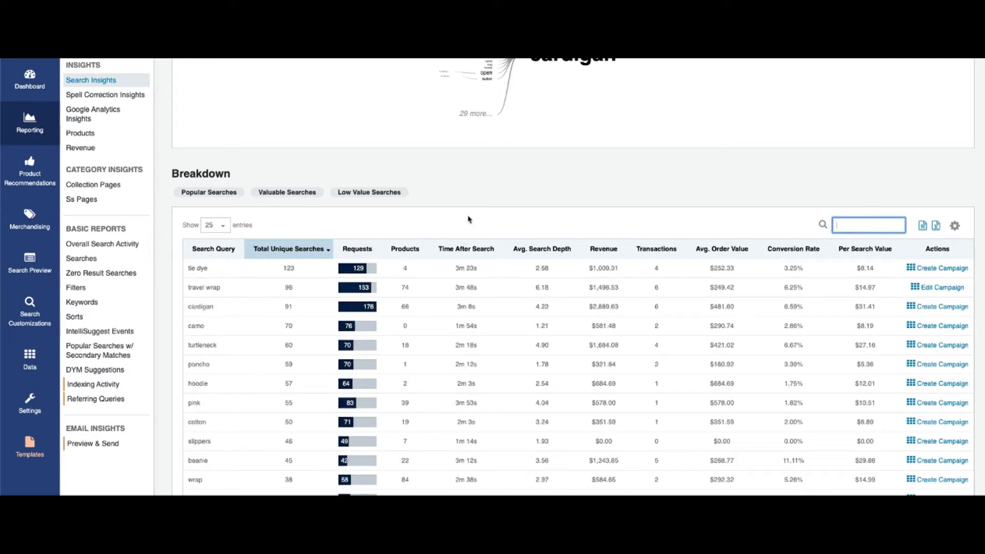
{"action": "left_click", "coordinate": [403, 226]}
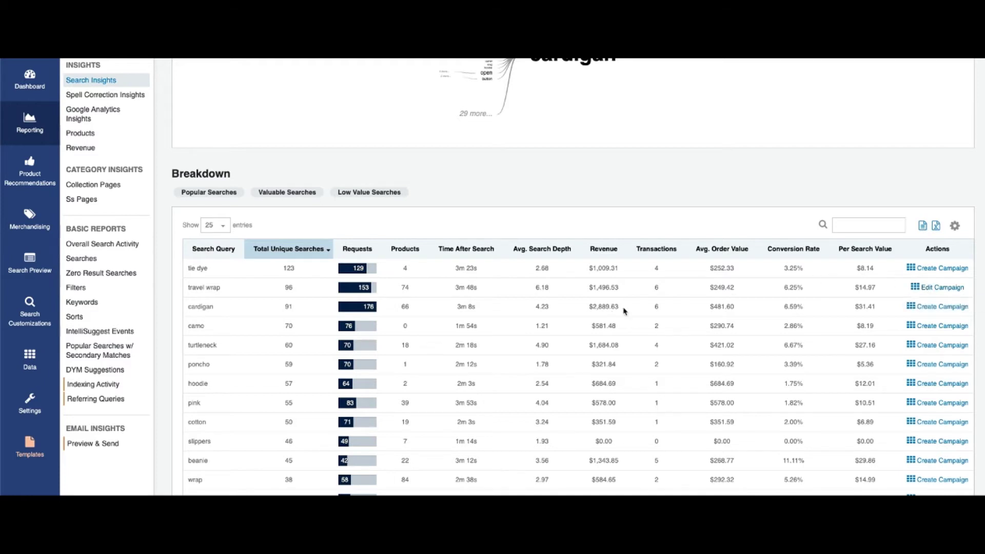
Show the % Search Exits column in the Breakdown table and hide the Revenue and Transactions columns.
{"action": "left_click", "coordinate": [953, 225]}
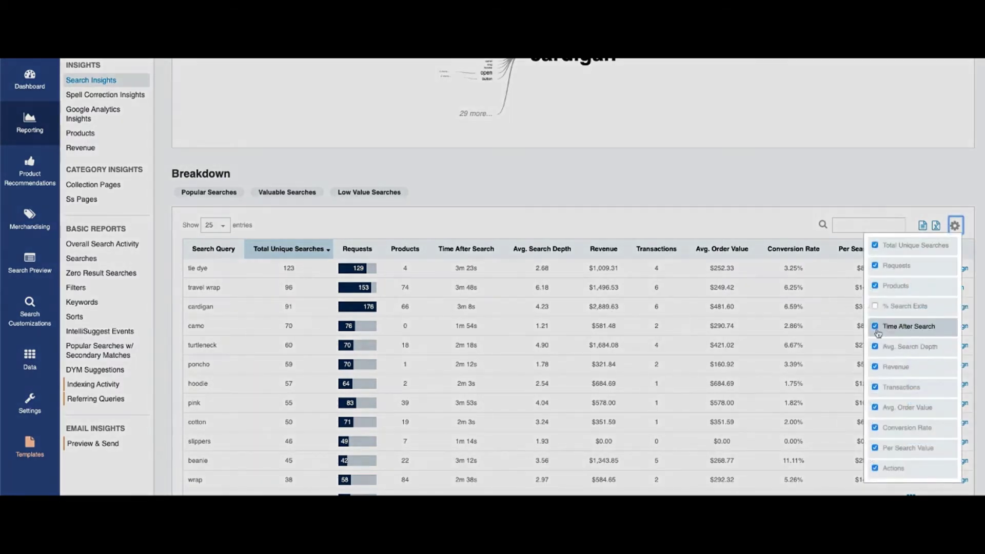
{"action": "left_click", "coordinate": [879, 307]}
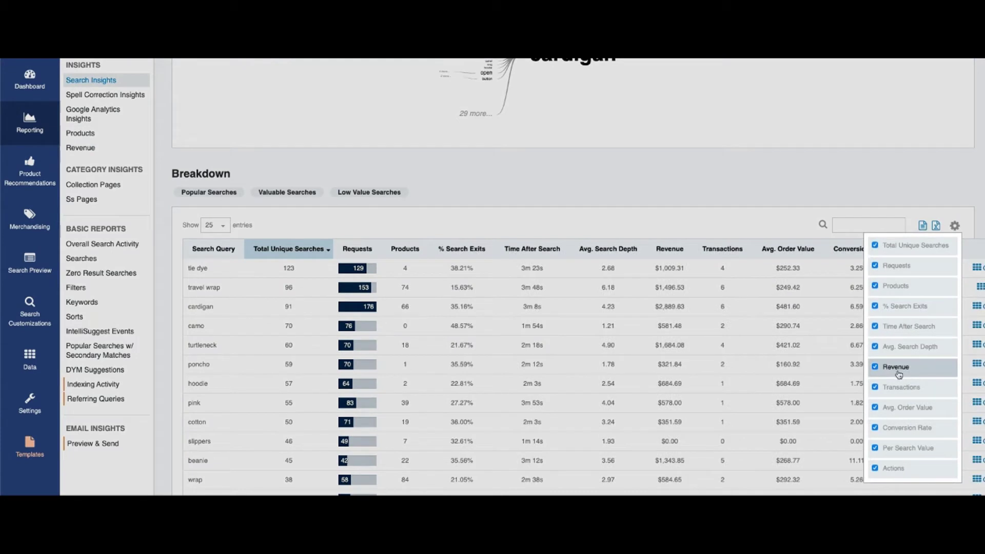
{"action": "left_click", "coordinate": [883, 393]}
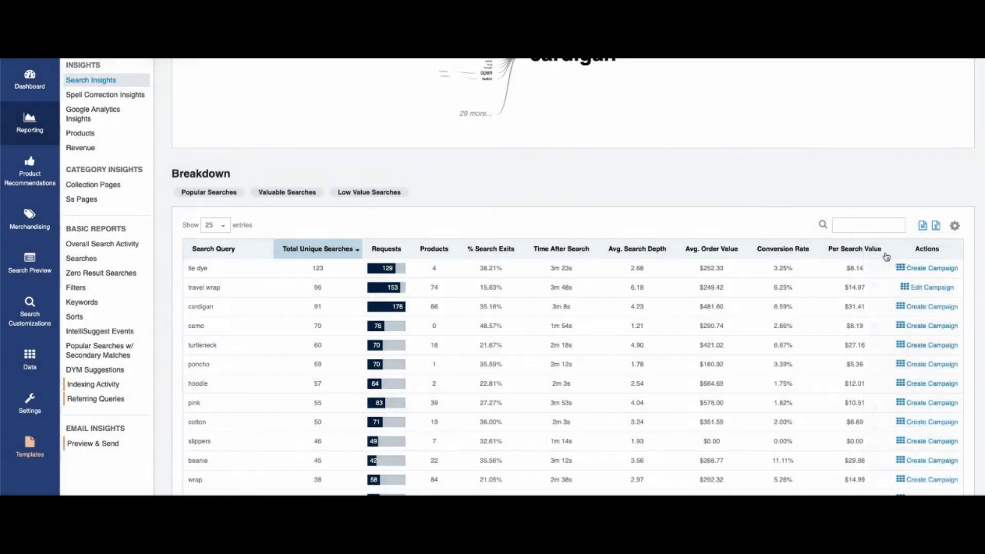
Move the % Search Exits column between Requests and Products in the Breakdown table.
{"action": "left_click_drag", "start_coordinate": [498, 249], "coordinate": [431, 248]}
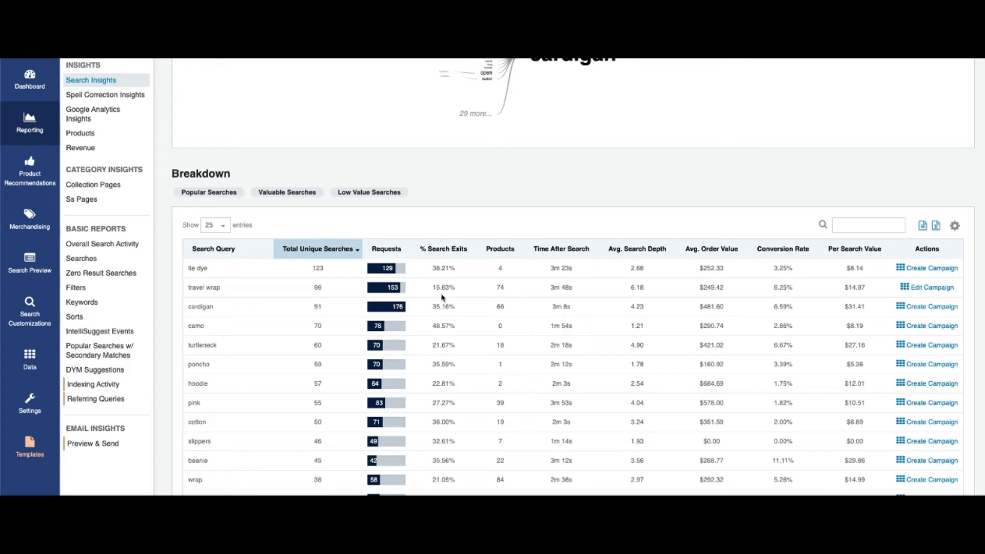
{"action": "scroll", "coordinate": [436, 304], "scroll_direction": "down", "scroll_amount": 1}
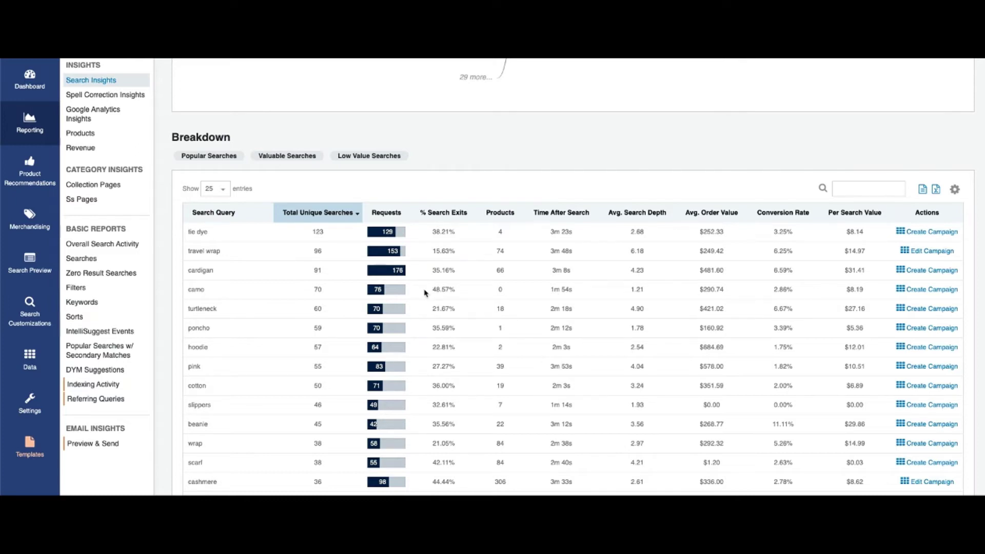
Examine the search exit rates and product counts in the Breakdown table, comparing the camo and travel wrap queries.
{"action": "left_click_drag", "start_coordinate": [426, 290], "coordinate": [461, 295]}
{"action": "left_click", "coordinate": [441, 290]}
{"action": "left_click", "coordinate": [461, 295]}
{"action": "double_click", "coordinate": [500, 289]}
{"action": "left_click_drag", "start_coordinate": [434, 251], "coordinate": [460, 254]}
{"action": "scroll", "coordinate": [433, 330], "scroll_direction": "down", "scroll_amount": 1}
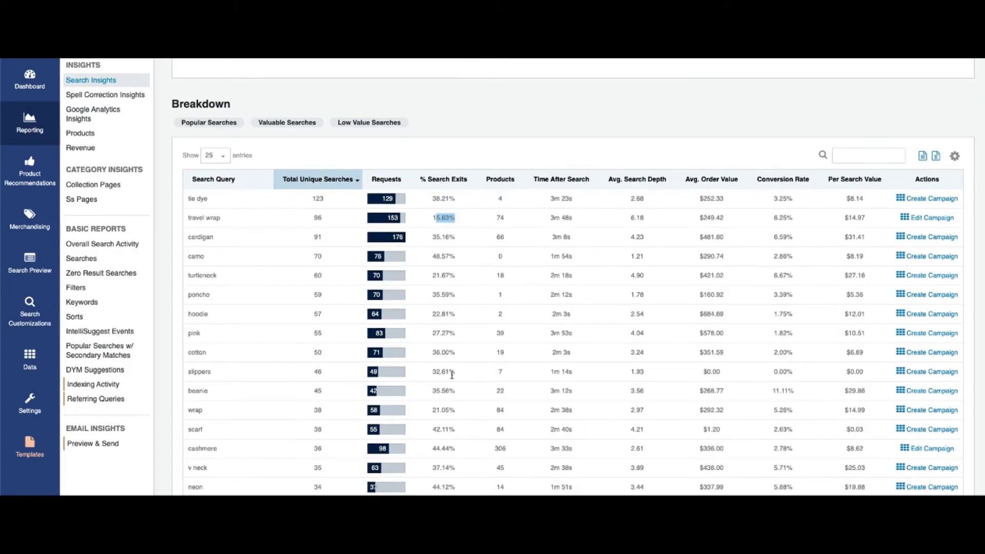
{"action": "scroll", "coordinate": [464, 370], "scroll_direction": "down", "scroll_amount": 5}
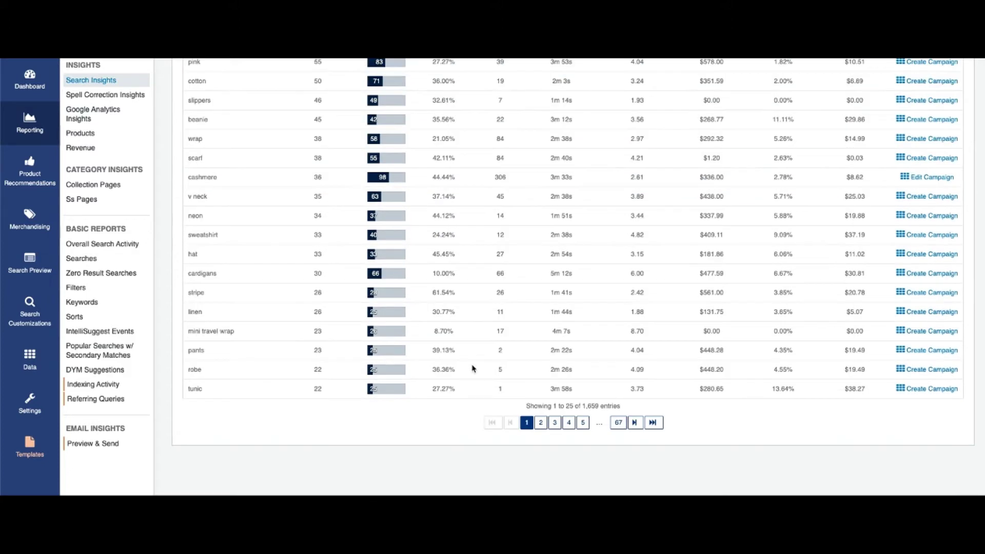
{"action": "scroll", "coordinate": [441, 347], "scroll_direction": "up", "scroll_amount": 12}
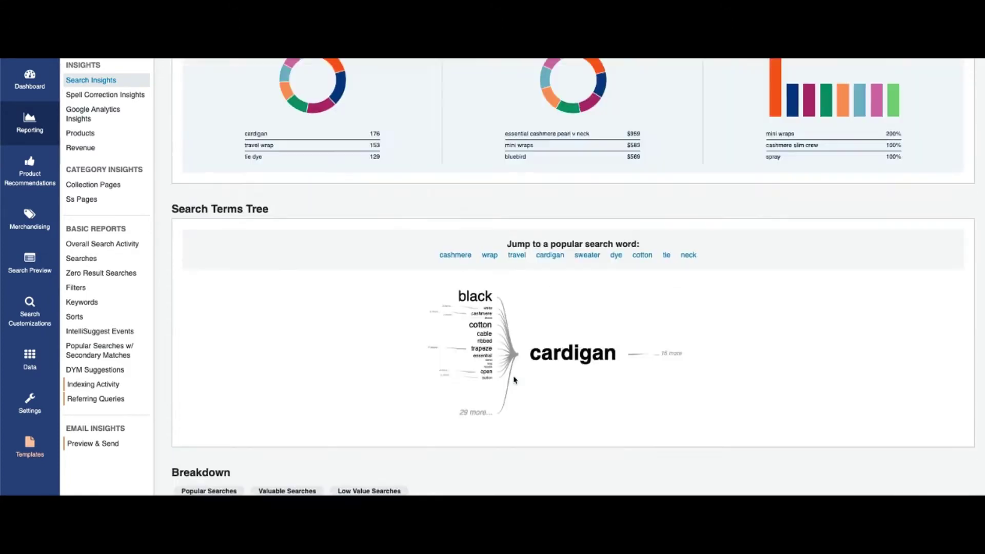
{"action": "scroll", "coordinate": [514, 379], "scroll_direction": "up", "scroll_amount": 4}
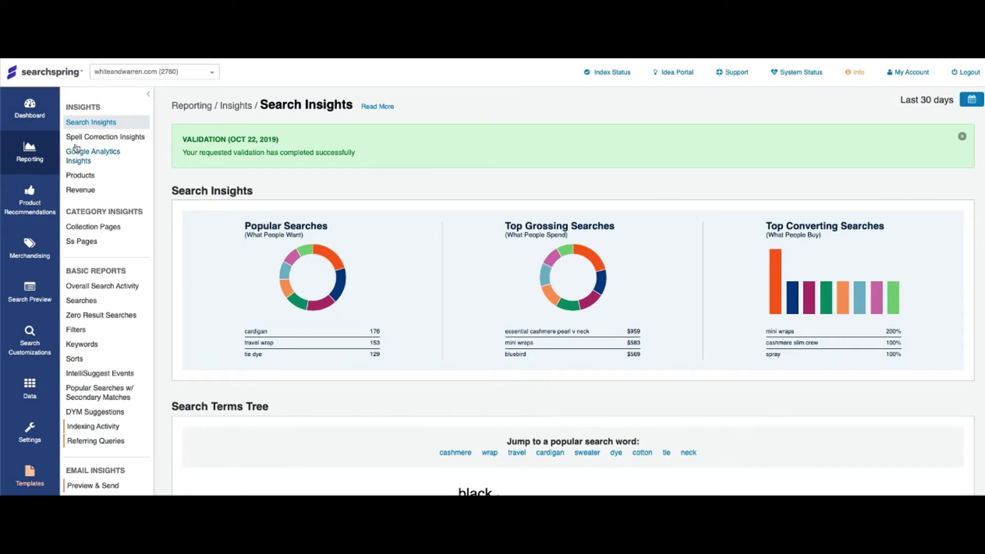
In the Collection Pages report, show the Unique Pageviews, Bounce Rate and % Exit columns and hide Avg. Time on Page.
{"action": "left_click", "coordinate": [77, 138]}
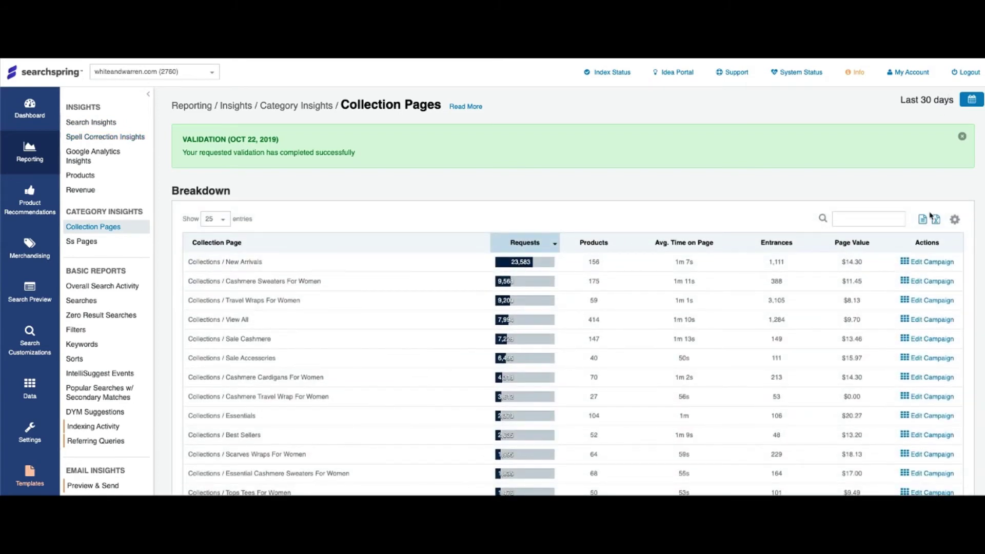
{"action": "left_click", "coordinate": [954, 220]}
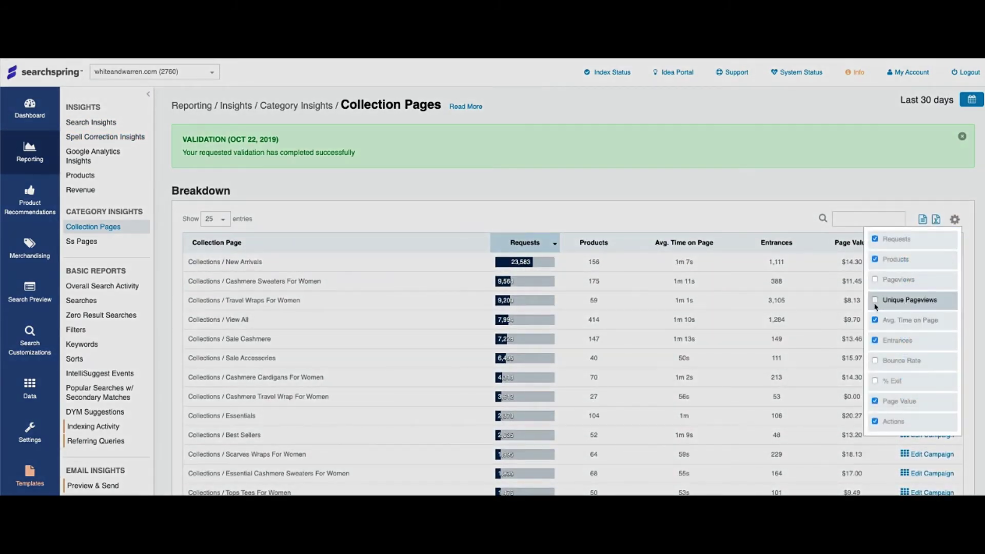
{"action": "left_click", "coordinate": [875, 300]}
{"action": "left_click", "coordinate": [874, 361]}
{"action": "left_click", "coordinate": [875, 380]}
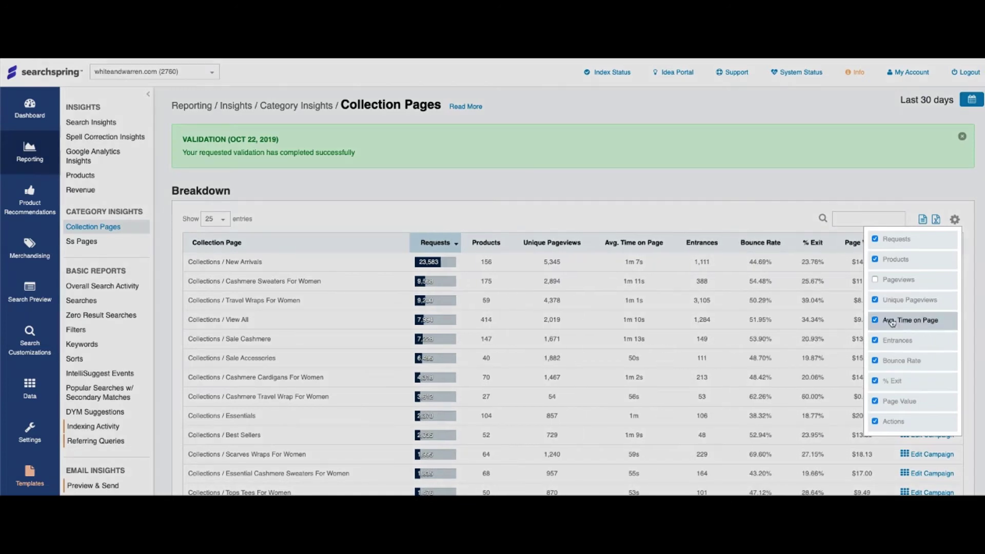
{"action": "left_click", "coordinate": [891, 321]}
{"action": "left_click", "coordinate": [708, 219]}
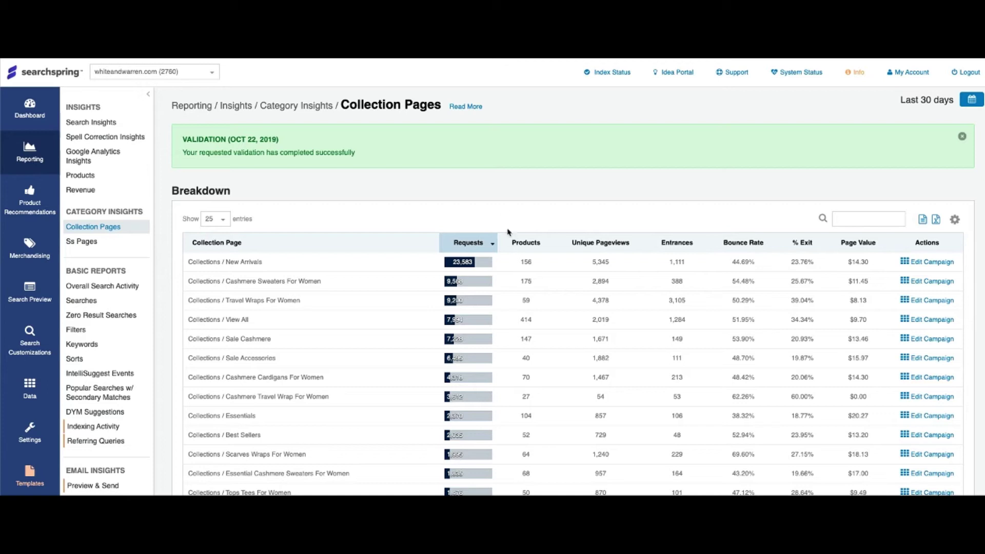
Move the Unique Pageviews column ahead of Requests and sort the collection pages by it in descending order.
{"action": "mouse_move", "coordinate": [532, 242]}
{"action": "left_mouse_down"}
{"action": "mouse_move", "coordinate": [450, 236]}
{"action": "mouse_move", "coordinate": [518, 242]}
{"action": "left_mouse_up"}
{"action": "left_click_drag", "start_coordinate": [600, 243], "coordinate": [472, 240]}
{"action": "left_click", "coordinate": [472, 240]}
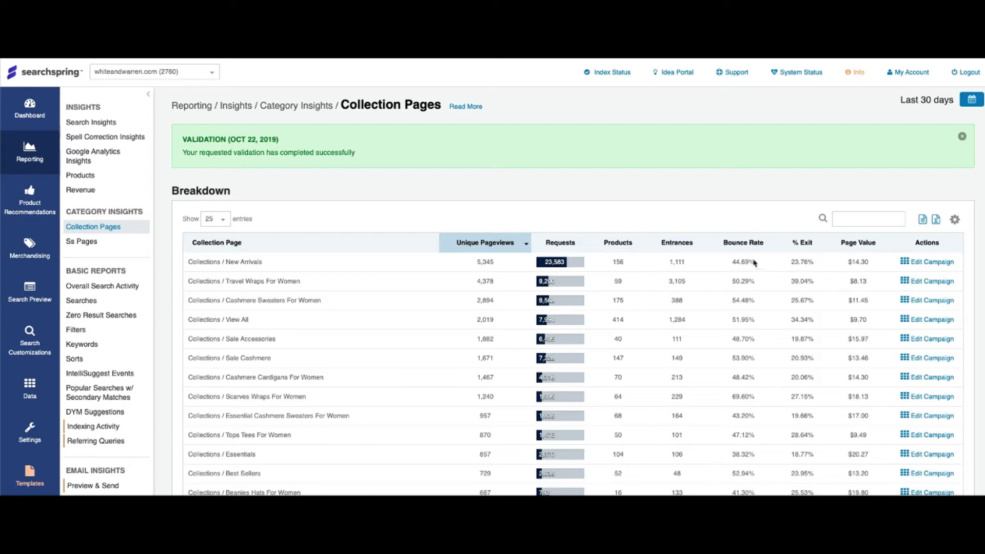
Examine the bounce rate, entrances and page value of the top collection pages, such as New Arrivals and Travel Wraps For Women.
{"action": "double_click", "coordinate": [743, 262]}
{"action": "double_click", "coordinate": [673, 262]}
{"action": "left_click_drag", "start_coordinate": [732, 261], "coordinate": [759, 262]}
{"action": "left_click_drag", "start_coordinate": [669, 263], "coordinate": [701, 282]}
{"action": "left_click", "coordinate": [676, 281]}
{"action": "mouse_move", "coordinate": [274, 267]}
{"action": "scroll", "coordinate": [936, 357], "scroll_direction": "down", "scroll_amount": 3}
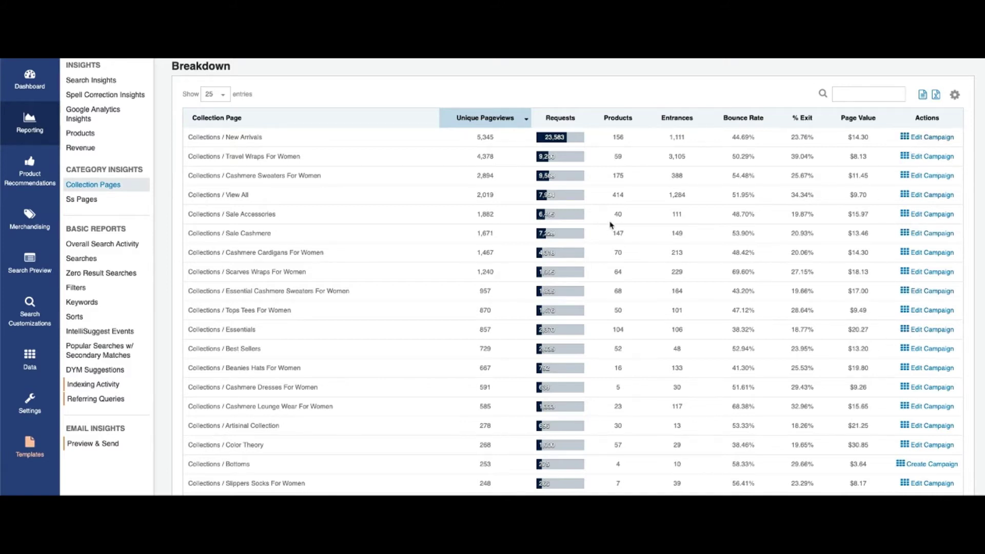
{"action": "scroll", "coordinate": [611, 224], "scroll_direction": "up", "scroll_amount": 1}
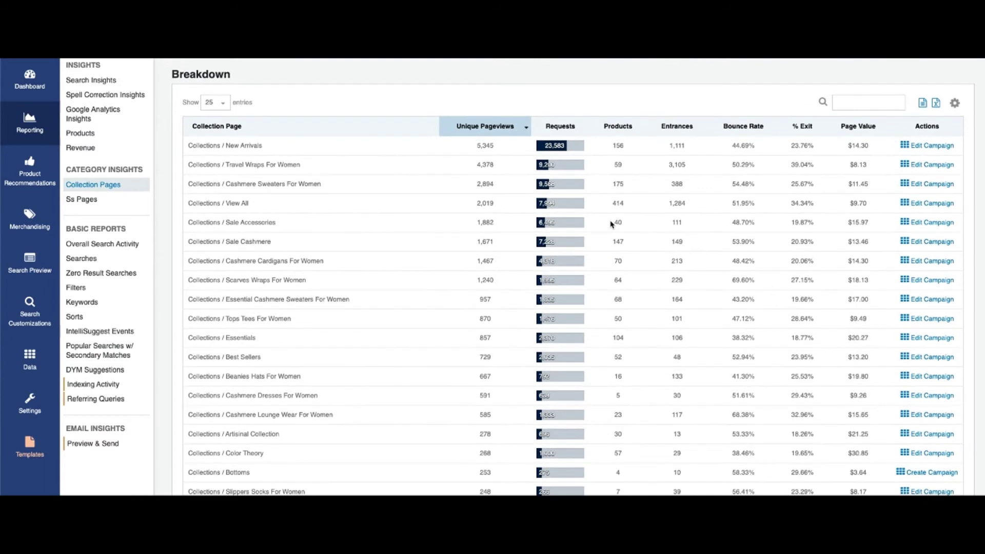
{"action": "scroll", "coordinate": [611, 223], "scroll_direction": "up", "scroll_amount": 2}
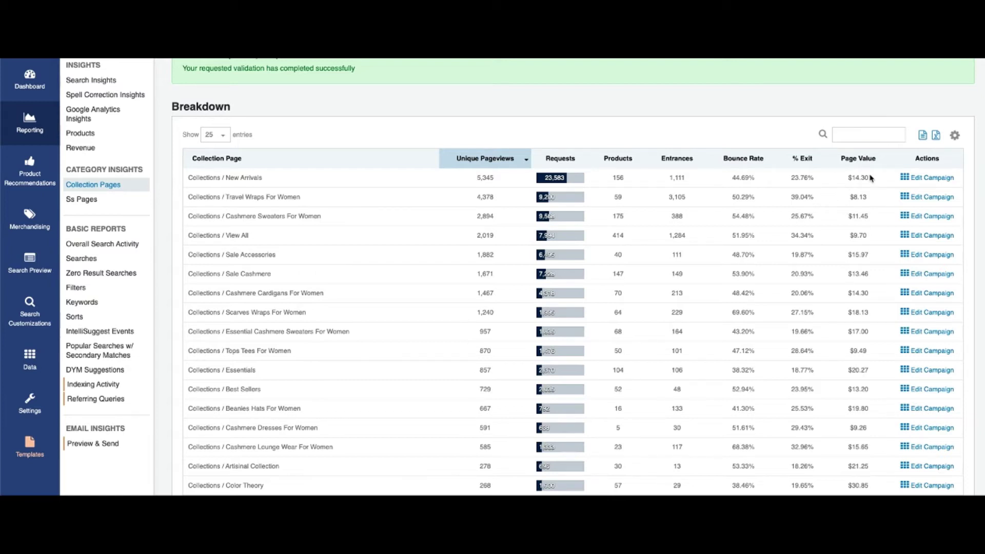
{"action": "left_click_drag", "start_coordinate": [871, 177], "coordinate": [847, 178]}
{"action": "scroll", "coordinate": [583, 211], "scroll_direction": "up", "scroll_amount": 3}
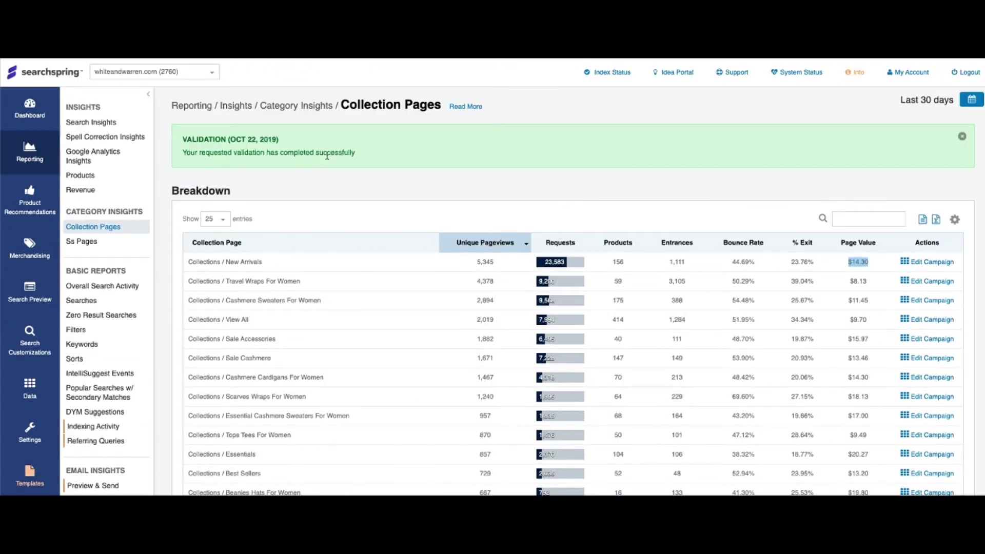
Open the Spell Correction Insights report and review its total corrections and the mobile share in the device breakdown.
{"action": "left_click", "coordinate": [97, 136]}
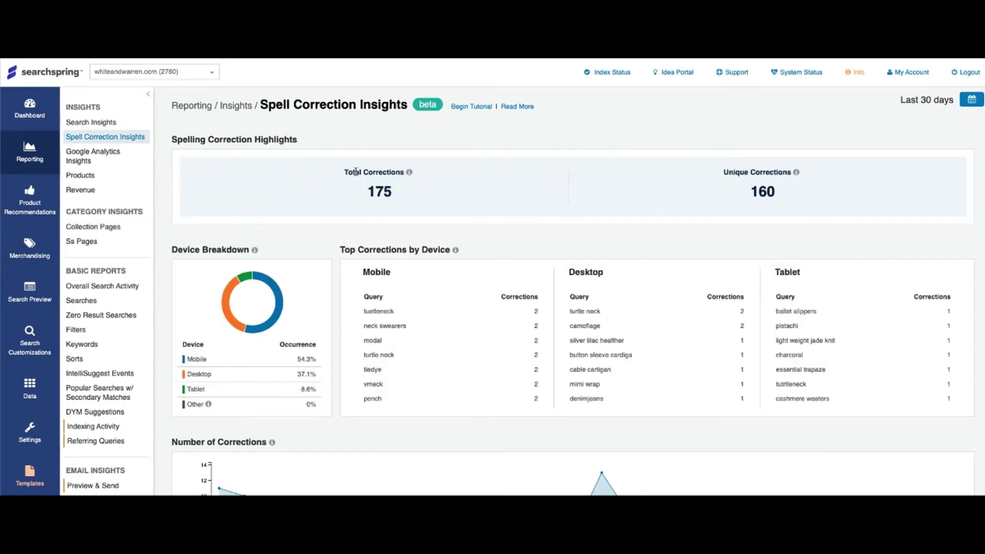
{"action": "left_click_drag", "start_coordinate": [344, 172], "coordinate": [403, 203]}
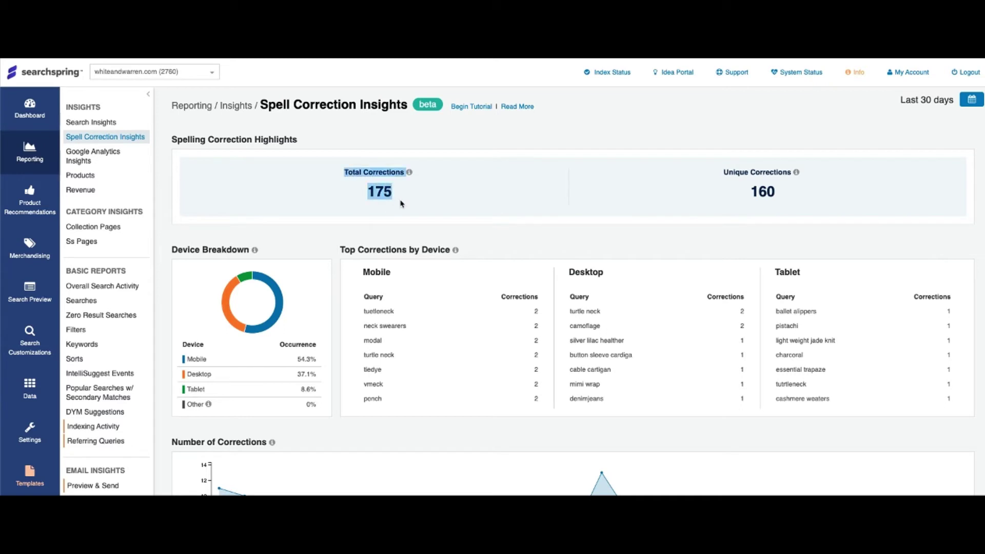
{"action": "left_click", "coordinate": [533, 247]}
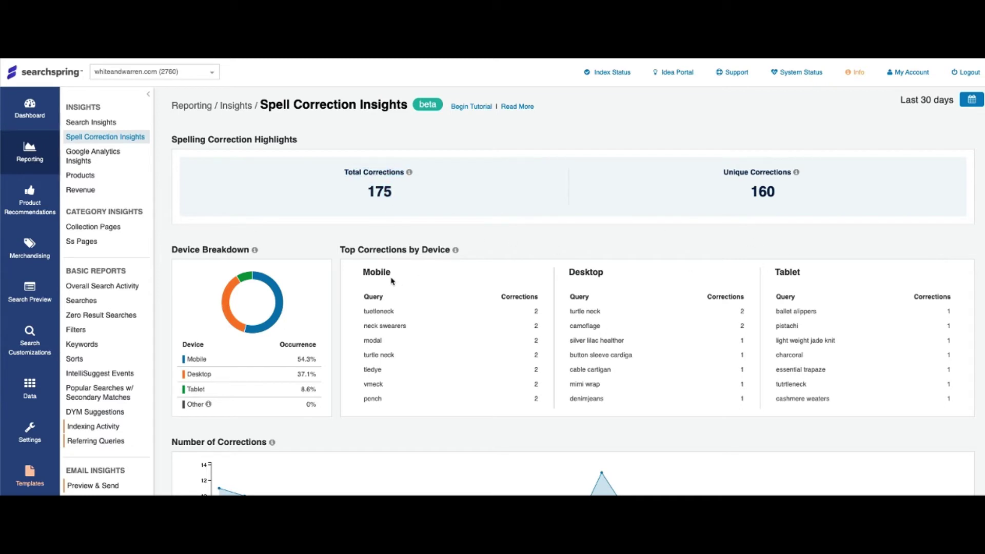
{"action": "mouse_move", "coordinate": [272, 288]}
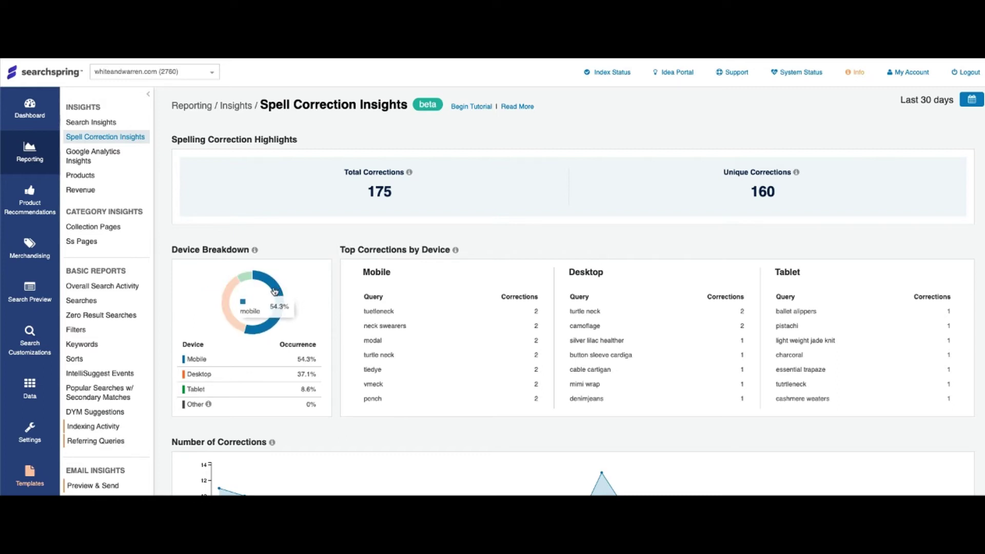
Examine the original and corrected queries in the spell correction Breakdown, such as turtle neck, camoflage and tiedye.
{"action": "scroll", "coordinate": [418, 328], "scroll_direction": "down", "scroll_amount": 10}
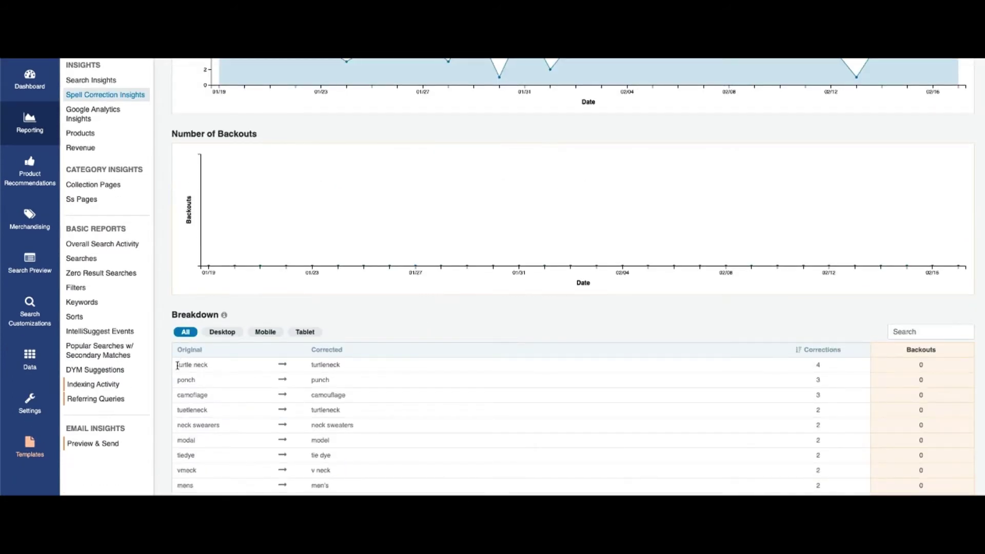
{"action": "left_click_drag", "start_coordinate": [176, 364], "coordinate": [206, 366]}
{"action": "left_click_drag", "start_coordinate": [345, 368], "coordinate": [309, 368]}
{"action": "left_click", "coordinate": [626, 409]}
{"action": "double_click", "coordinate": [181, 396]}
{"action": "double_click", "coordinate": [181, 455]}
{"action": "scroll", "coordinate": [339, 410], "scroll_direction": "up", "scroll_amount": 10}
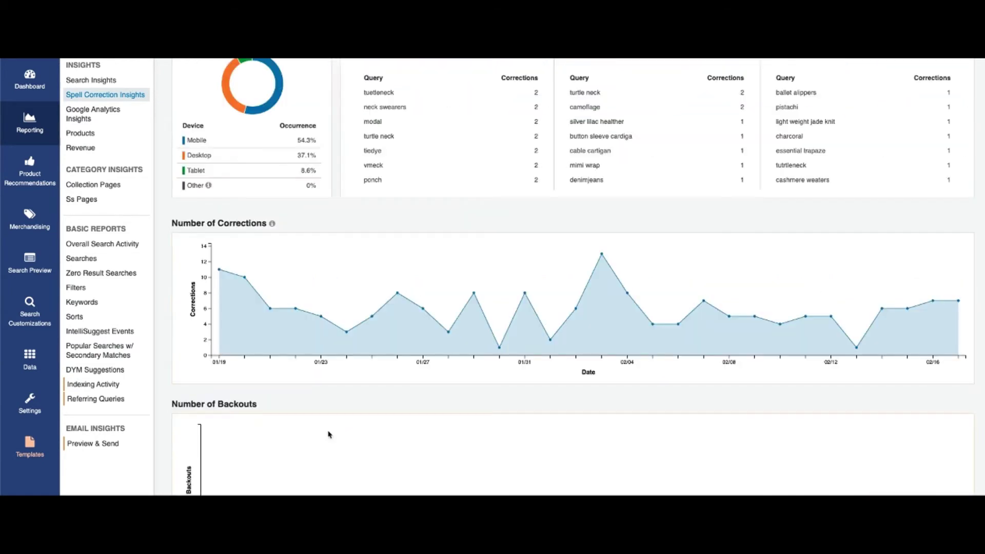
Open the Zero Result Searches report and examine its daily chart and queries such as jeans, camo and poncho.
{"action": "scroll", "coordinate": [337, 435], "scroll_direction": "up", "scroll_amount": 2}
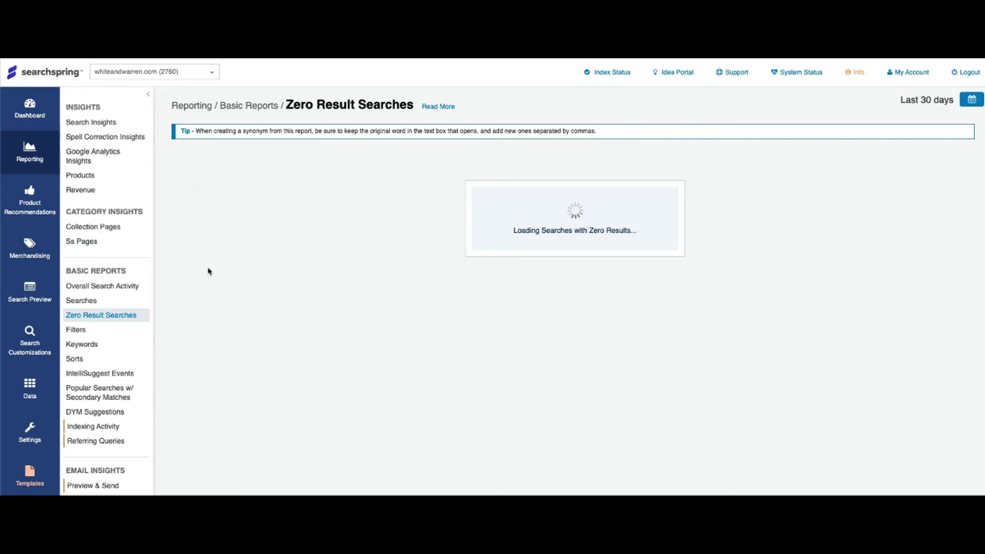
{"action": "scroll", "coordinate": [307, 307], "scroll_direction": "down", "scroll_amount": 3}
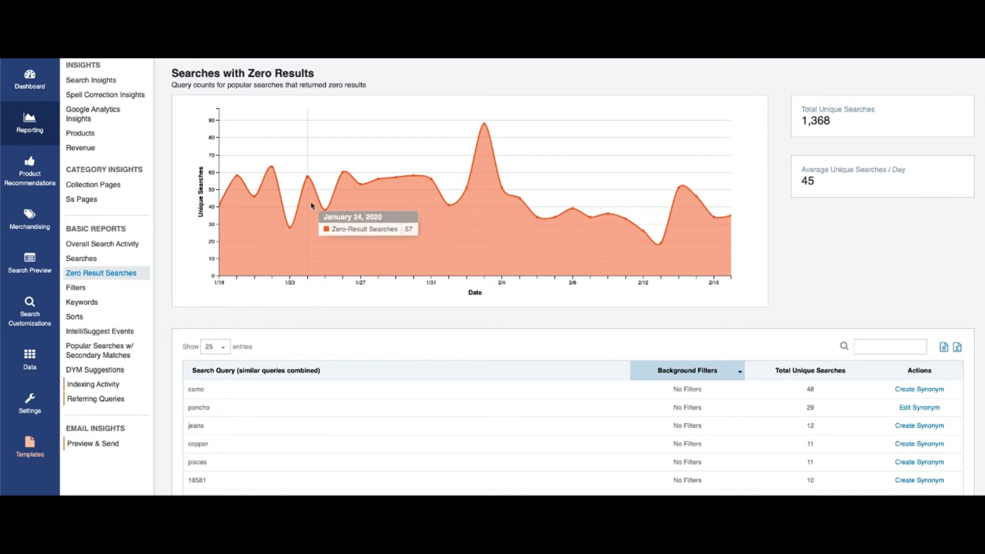
{"action": "scroll", "coordinate": [308, 205], "scroll_direction": "up", "scroll_amount": 3}
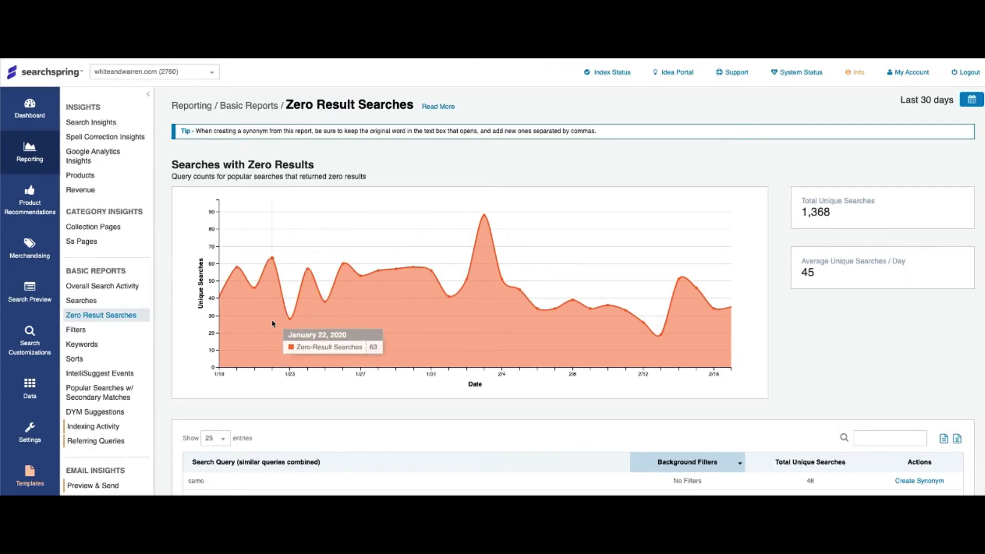
{"action": "scroll", "coordinate": [274, 324], "scroll_direction": "down", "scroll_amount": 5}
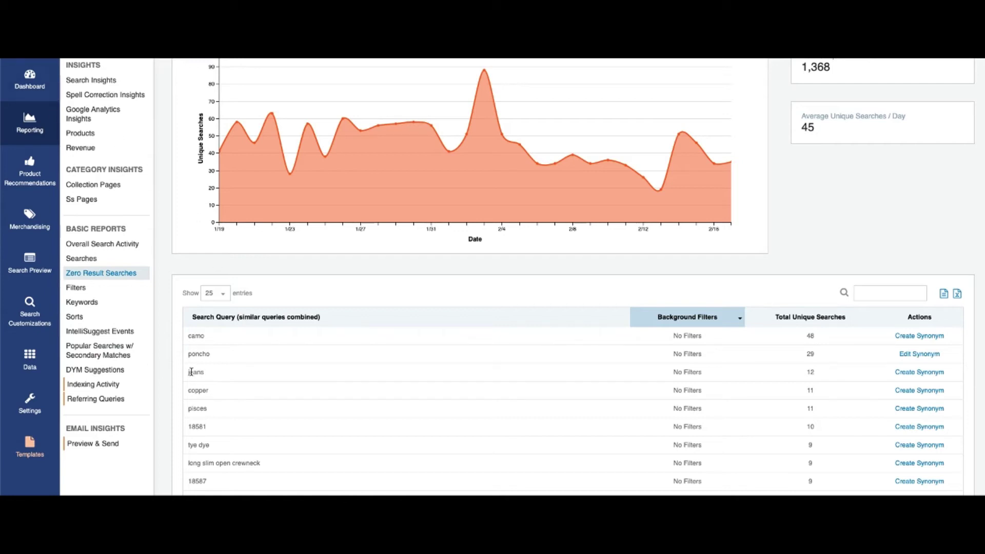
{"action": "left_click_drag", "start_coordinate": [185, 372], "coordinate": [213, 373]}
{"action": "left_click", "coordinate": [211, 340]}
{"action": "left_click_drag", "start_coordinate": [211, 354], "coordinate": [187, 355]}
Open the Filters report and review the Filter Summary fields, labels and totals, focusing on collection_id.
{"action": "left_click", "coordinate": [73, 289]}
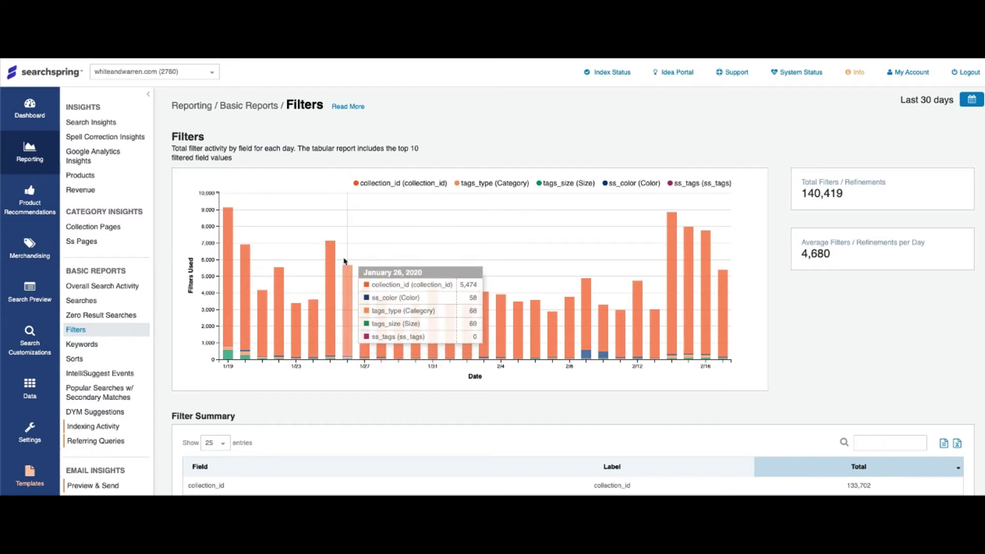
{"action": "scroll", "coordinate": [344, 261], "scroll_direction": "down", "scroll_amount": 4}
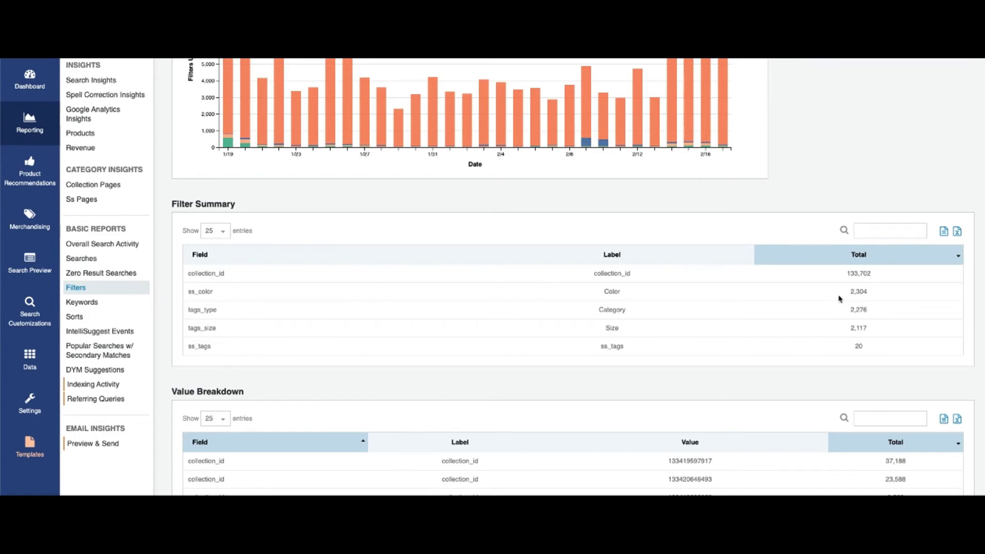
{"action": "left_click_drag", "start_coordinate": [840, 296], "coordinate": [850, 328]}
{"action": "left_click_drag", "start_coordinate": [244, 273], "coordinate": [184, 273]}
{"action": "left_click_drag", "start_coordinate": [877, 276], "coordinate": [834, 274]}
{"action": "left_click", "coordinate": [737, 285]}
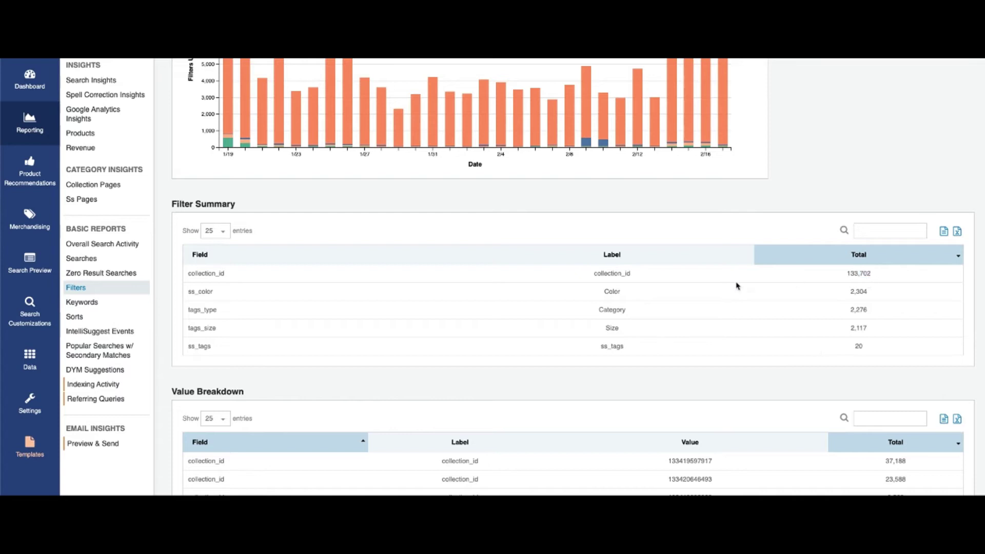
{"action": "double_click", "coordinate": [613, 272]}
{"action": "left_click", "coordinate": [749, 222]}
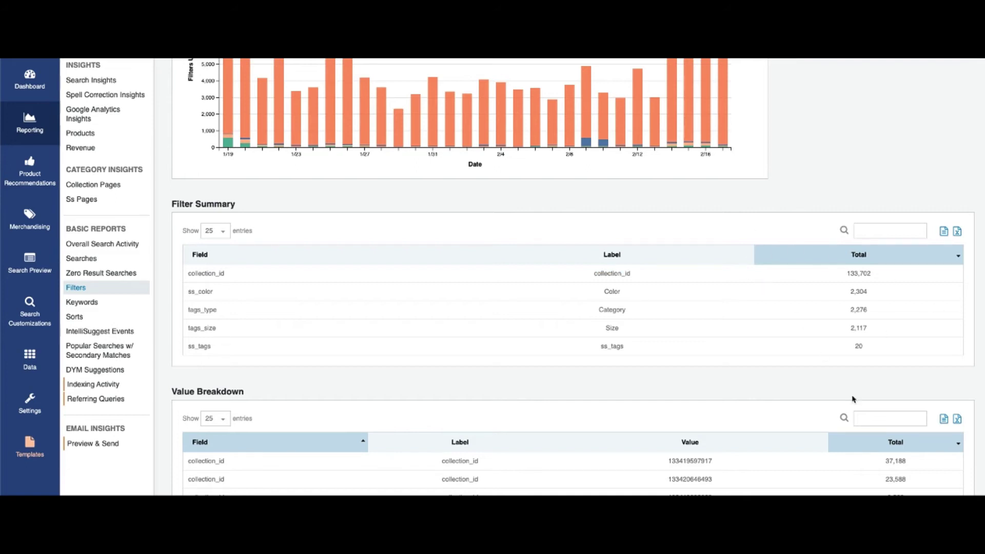
Search the Value Breakdown table for "ss_" and compare the totals of the Beige and Brown color values.
{"action": "left_click", "coordinate": [887, 414]}
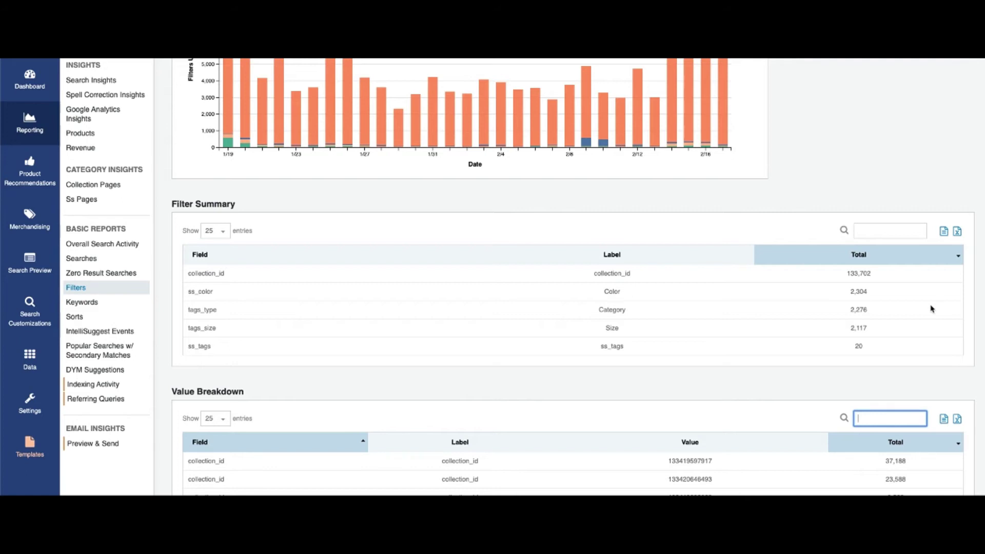
{"action": "type", "text": "ss_"}
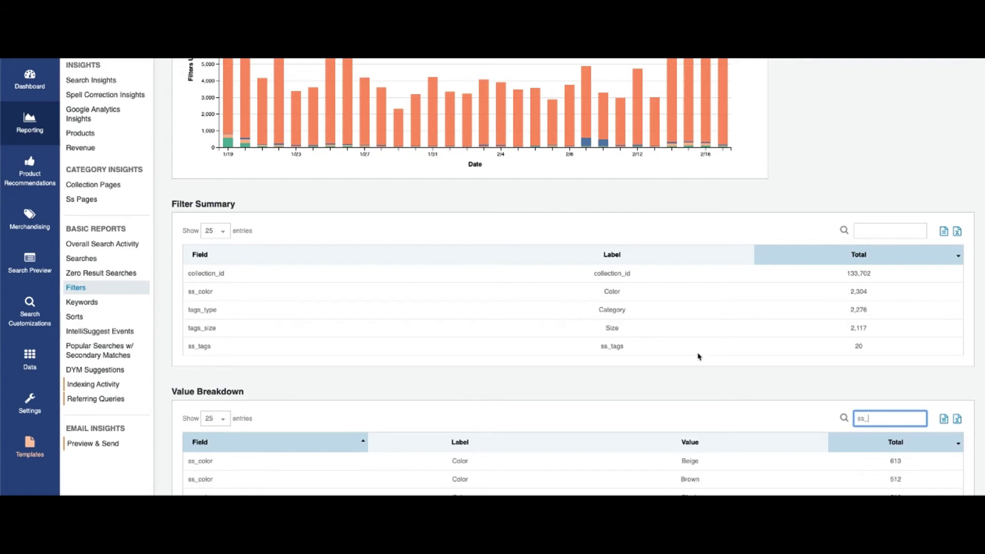
{"action": "scroll", "coordinate": [508, 400], "scroll_direction": "down", "scroll_amount": 1}
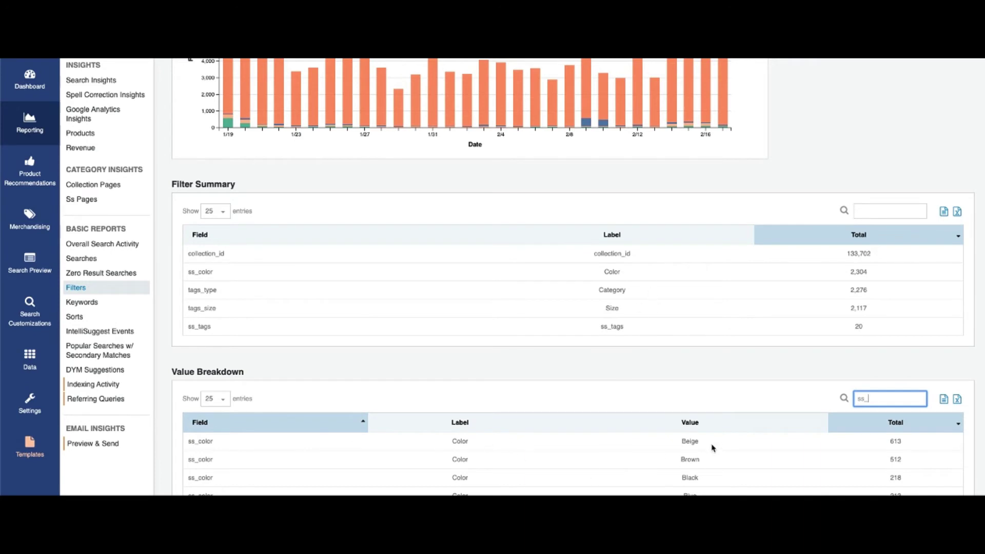
{"action": "scroll", "coordinate": [712, 448], "scroll_direction": "down", "scroll_amount": 3}
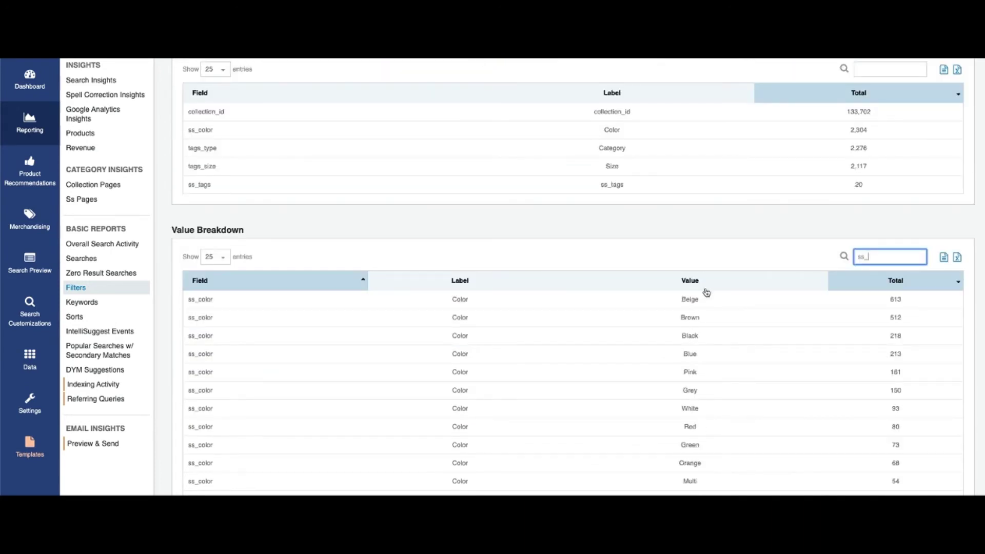
{"action": "left_click_drag", "start_coordinate": [892, 299], "coordinate": [902, 322]}
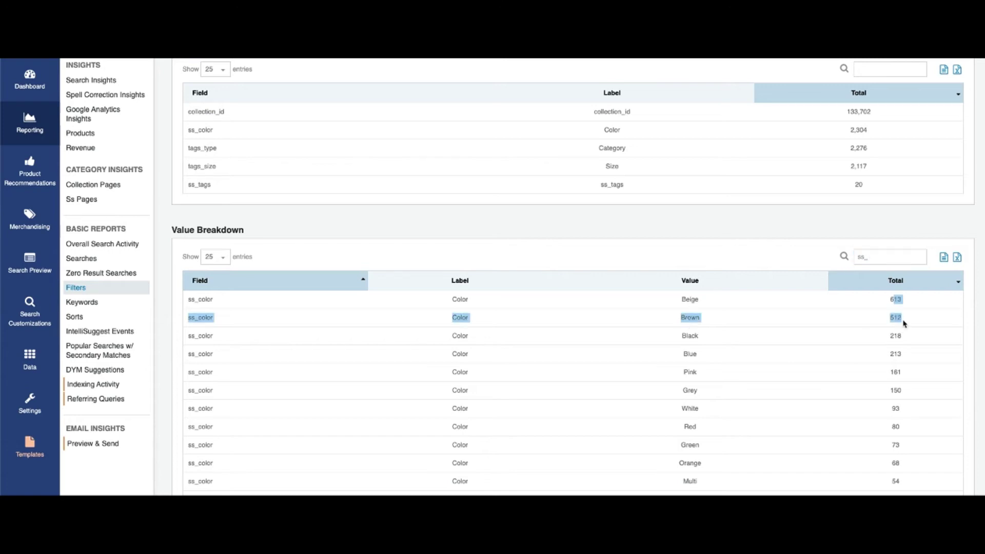
{"action": "scroll", "coordinate": [580, 328], "scroll_direction": "up", "scroll_amount": 2}
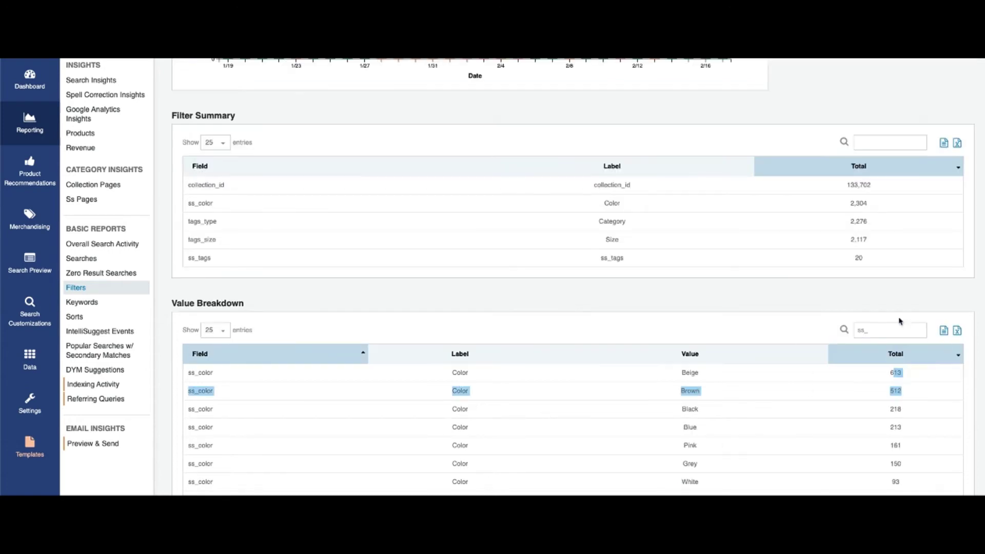
Search the Value Breakdown table for "size" and compare the totals of the S and XS values.
{"action": "left_click", "coordinate": [866, 332]}
{"action": "key", "text": "BackSpace"}
{"action": "key", "text": "BackSpace"}
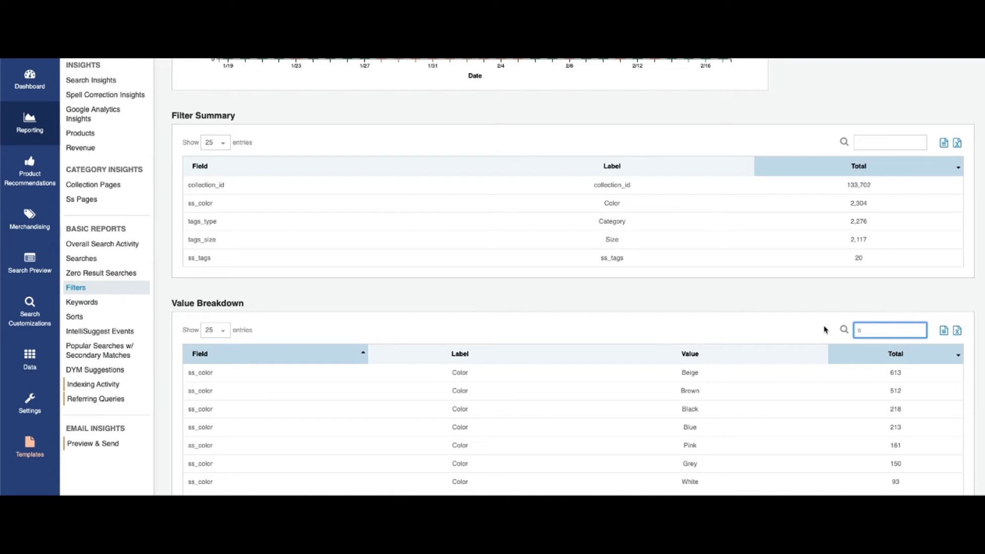
{"action": "type", "text": "ize"}
{"action": "left_click", "coordinate": [883, 355]}
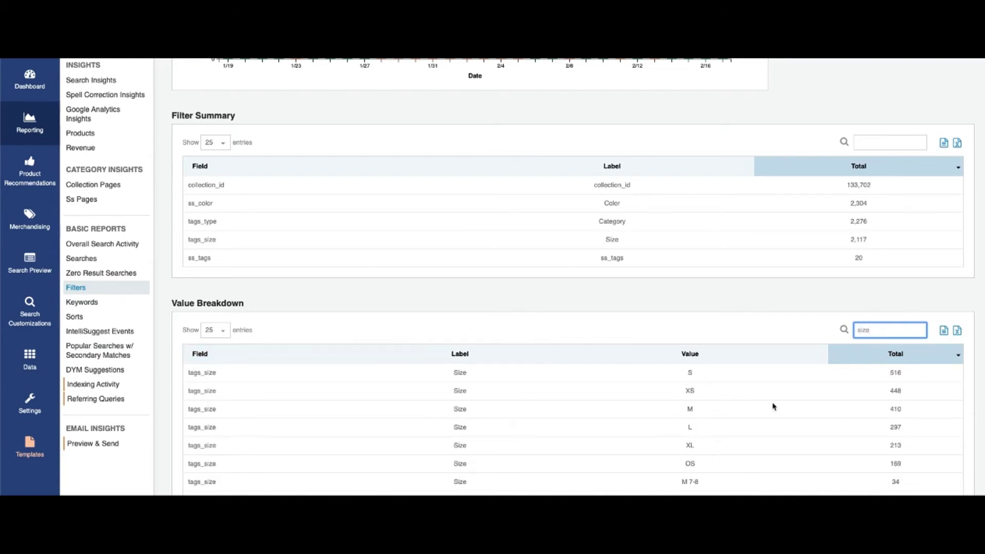
{"action": "left_click_drag", "start_coordinate": [915, 392], "coordinate": [889, 374]}
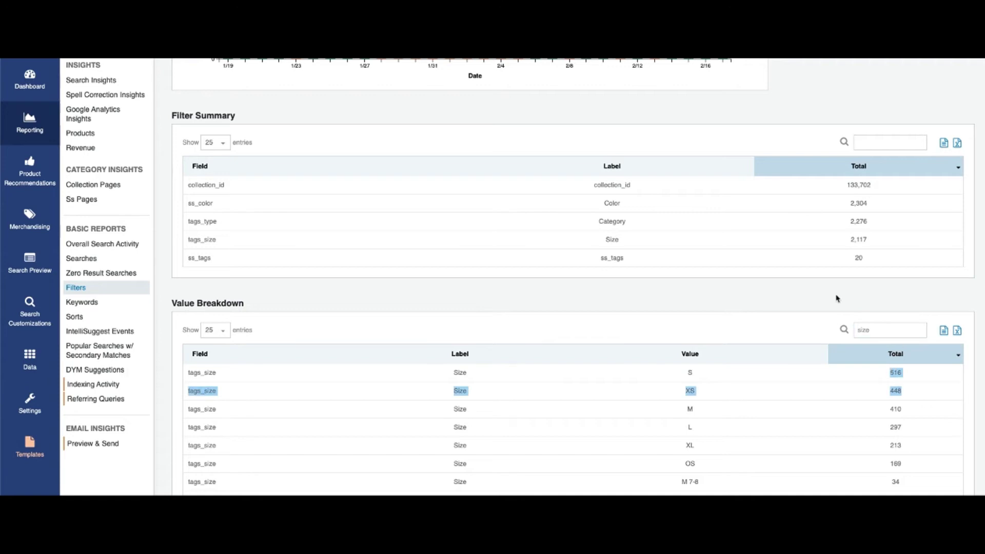
Clear the Value Breakdown search to list all filter values again.
{"action": "double_click", "coordinate": [892, 329]}
{"action": "key", "text": "BackSpace"}
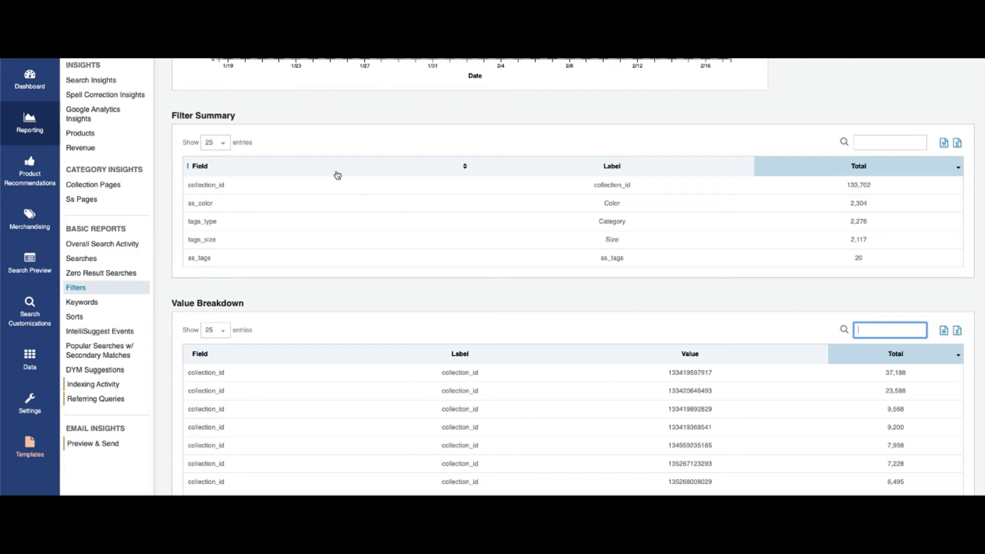
{"action": "scroll", "coordinate": [328, 177], "scroll_direction": "up", "scroll_amount": 4}
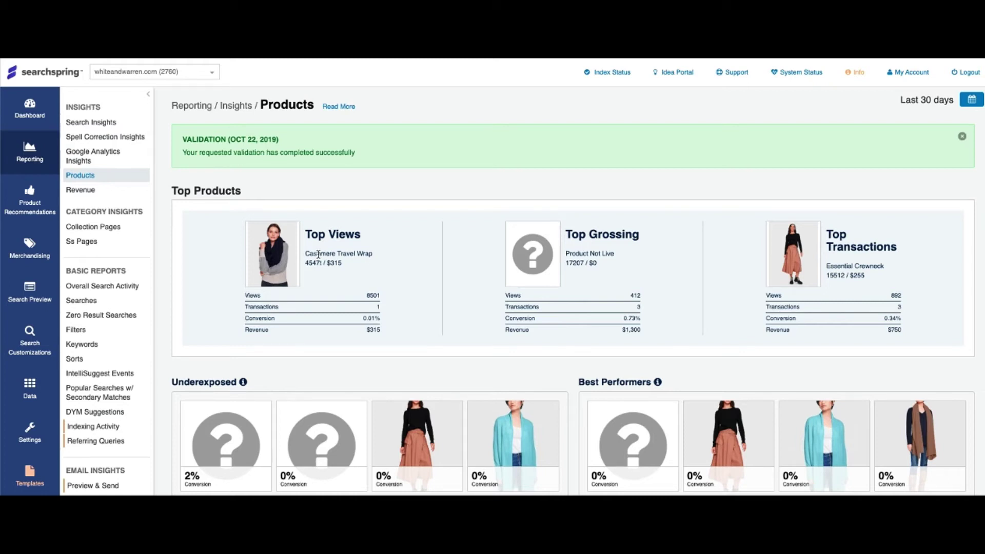
Open the Products report and examine the Top Products section, focusing on the Top Transactions item.
{"action": "left_click_drag", "start_coordinate": [890, 267], "coordinate": [854, 263]}
{"action": "left_click", "coordinate": [872, 267]}
{"action": "mouse_move", "coordinate": [747, 418]}
Review the Underexposed, Best Performers, Needs Attention and Overexposed product groups, revealing the metrics of individual products.
{"action": "scroll", "coordinate": [402, 290], "scroll_direction": "down", "scroll_amount": 3}
{"action": "scroll", "coordinate": [403, 287], "scroll_direction": "down", "scroll_amount": 2}
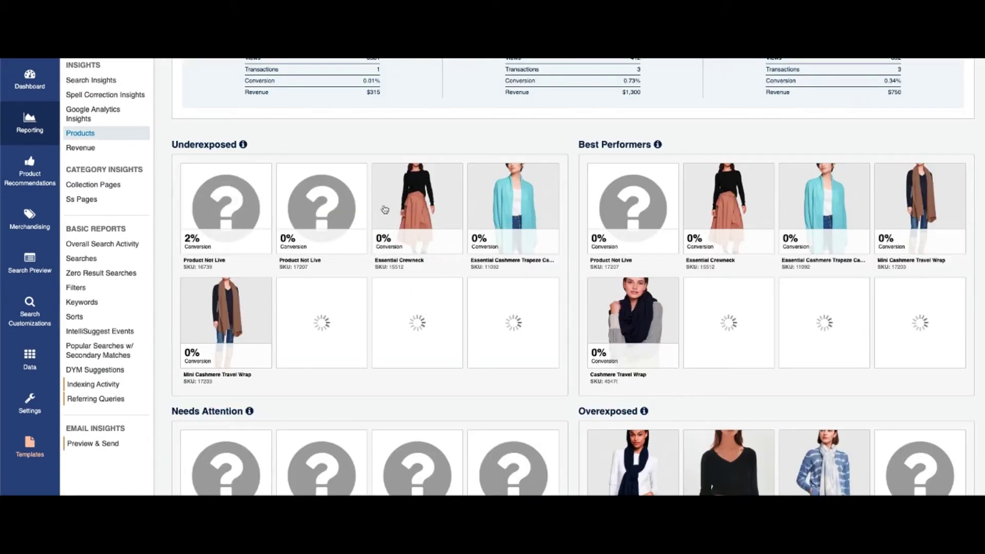
{"action": "mouse_move", "coordinate": [588, 177]}
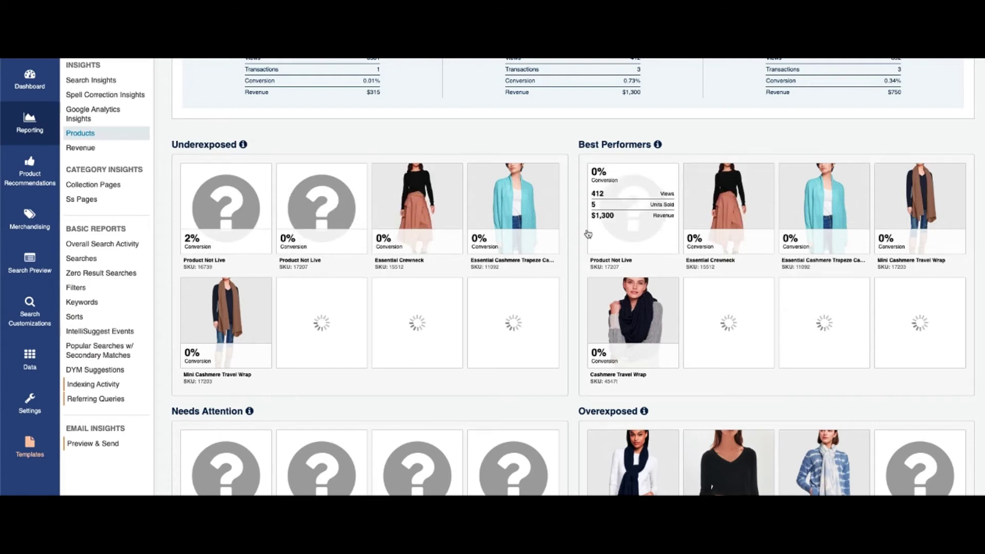
{"action": "mouse_move", "coordinate": [538, 227]}
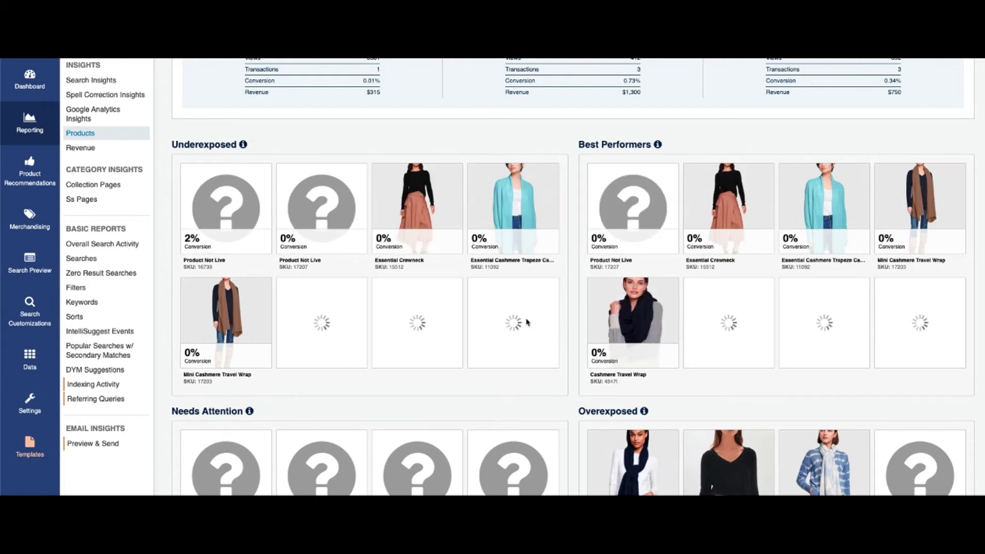
{"action": "scroll", "coordinate": [540, 360], "scroll_direction": "down", "scroll_amount": 1}
{"action": "mouse_move", "coordinate": [616, 272]}
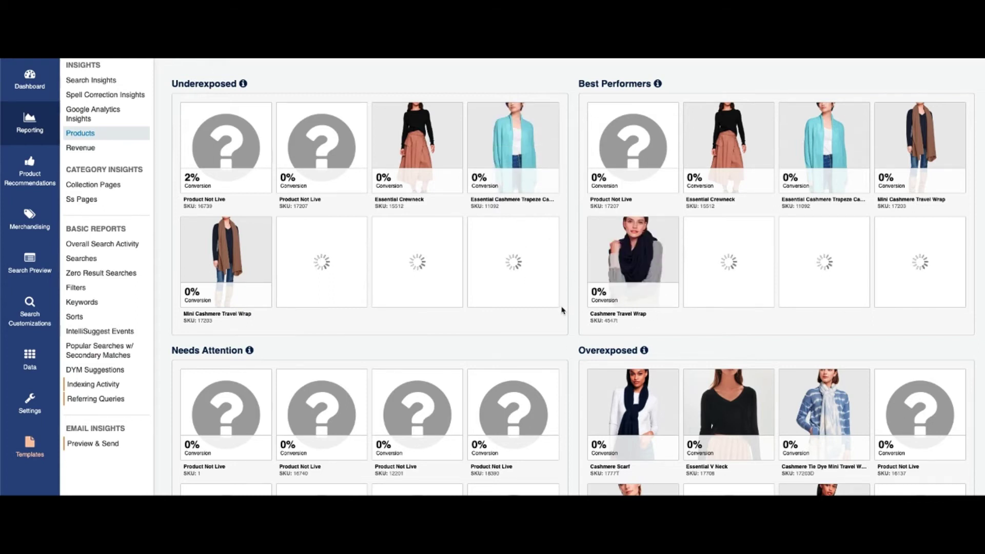
{"action": "scroll", "coordinate": [483, 242], "scroll_direction": "down", "scroll_amount": 3}
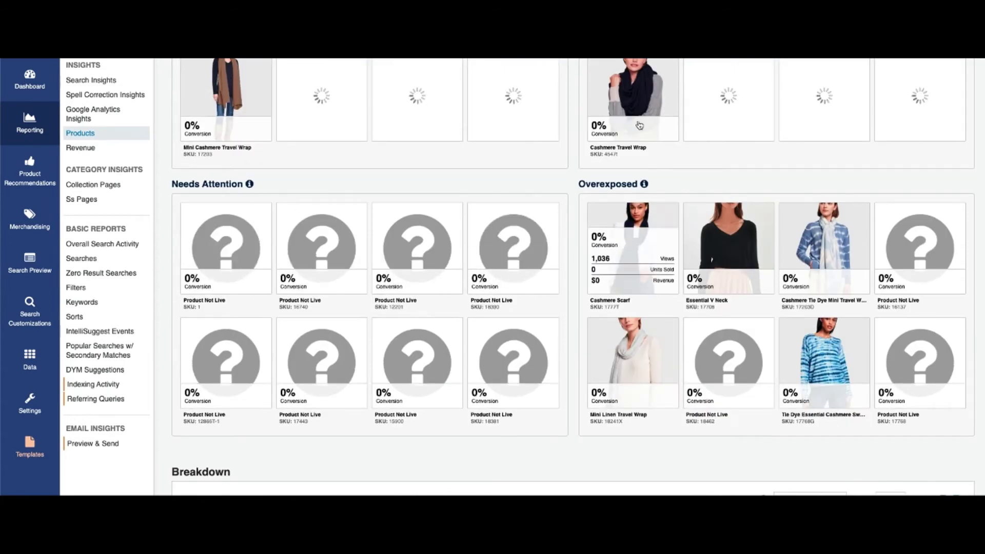
{"action": "scroll", "coordinate": [619, 256], "scroll_direction": "up", "scroll_amount": 4}
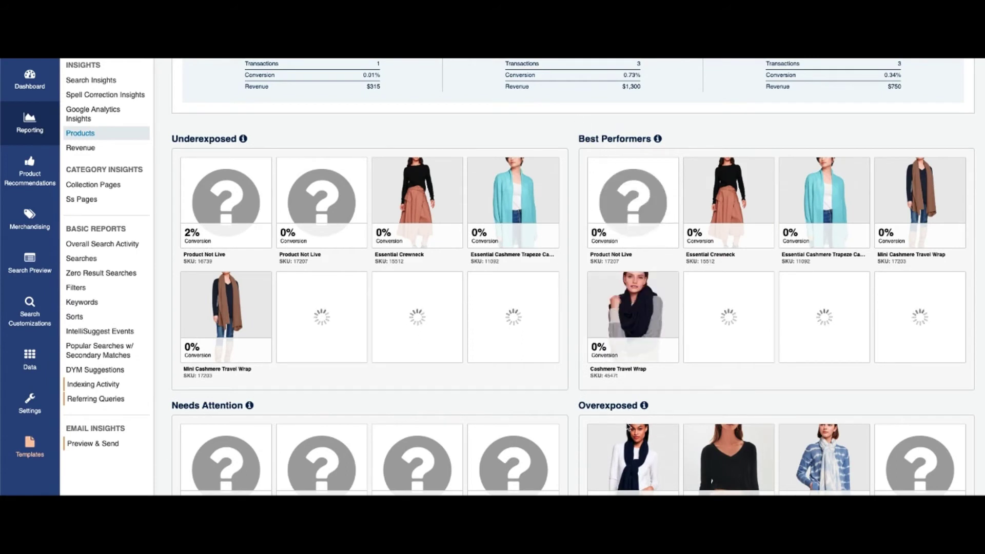
{"action": "mouse_move", "coordinate": [639, 434]}
{"action": "scroll", "coordinate": [355, 354], "scroll_direction": "down", "scroll_amount": 1}
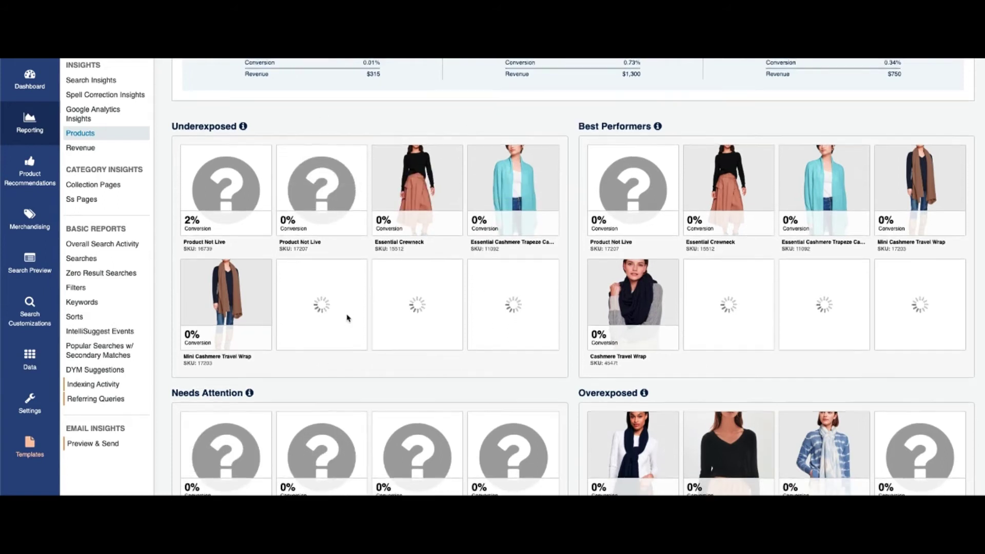
Open SKU 17207 from the products Breakdown table and examine its conversion rate and total revenue.
{"action": "scroll", "coordinate": [354, 325], "scroll_direction": "down", "scroll_amount": 10}
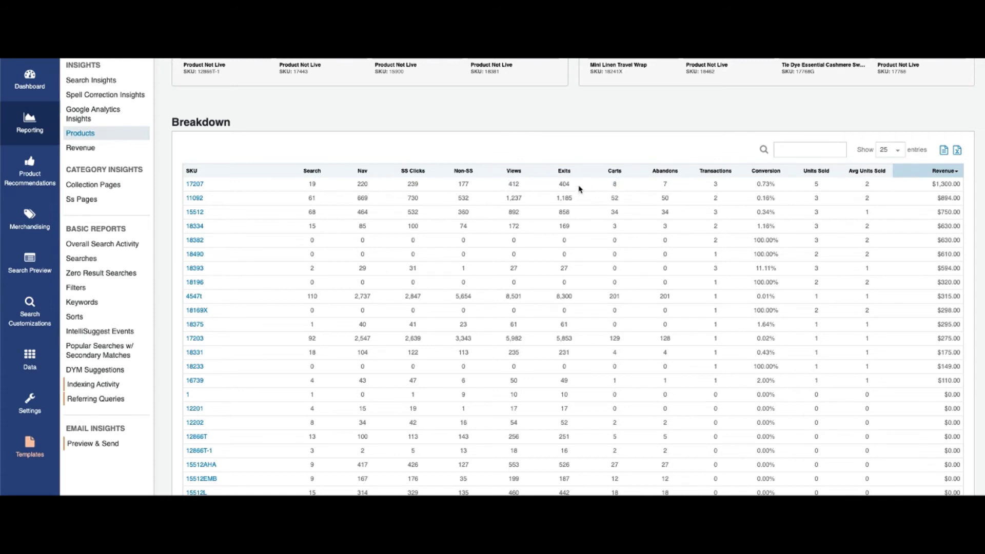
{"action": "left_click", "coordinate": [195, 184]}
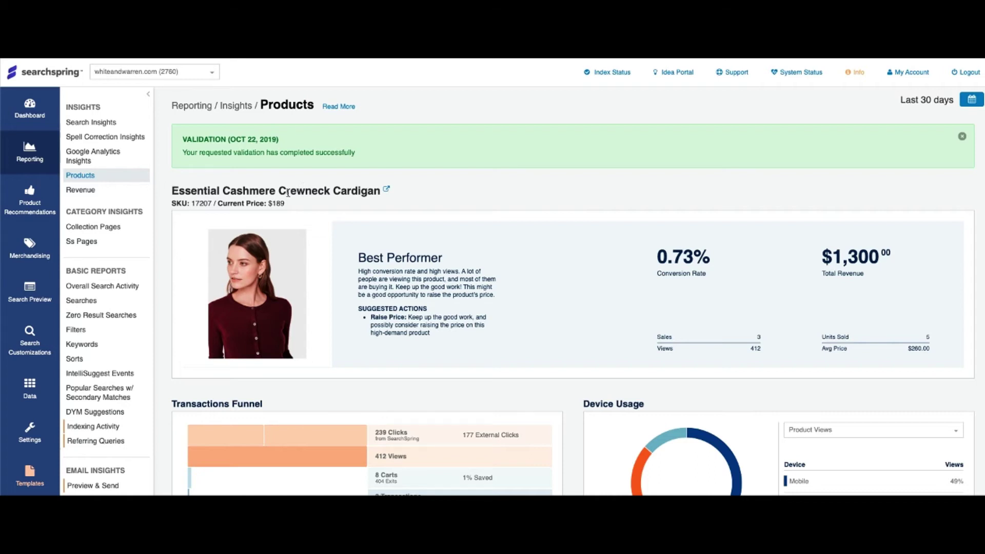
{"action": "scroll", "coordinate": [623, 269], "scroll_direction": "down", "scroll_amount": 2}
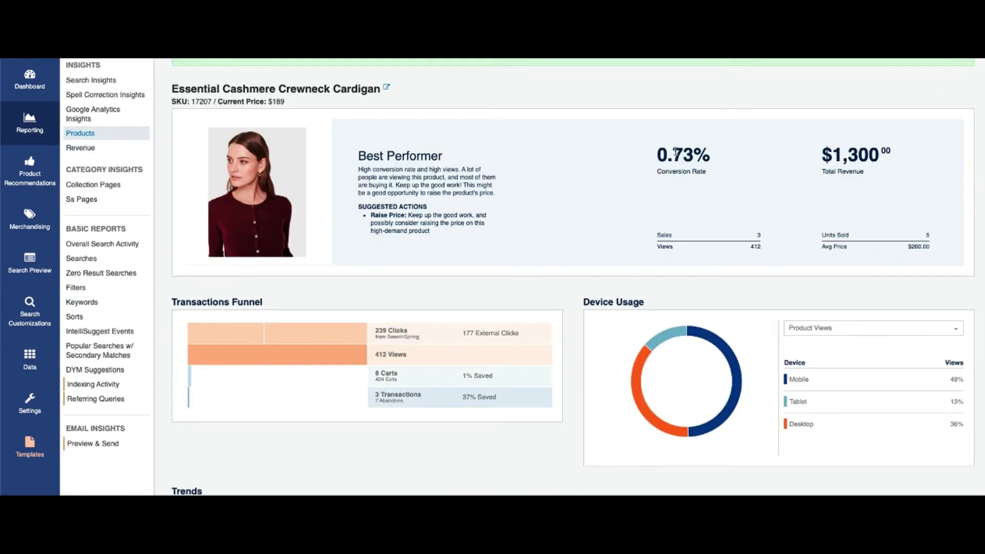
{"action": "left_click_drag", "start_coordinate": [674, 152], "coordinate": [720, 165]}
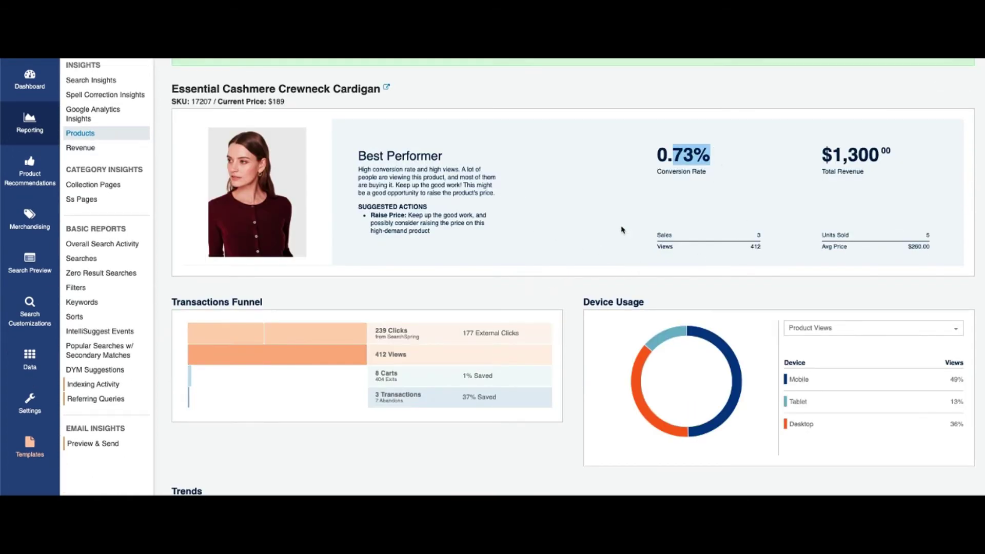
{"action": "left_click_drag", "start_coordinate": [832, 153], "coordinate": [893, 156]}
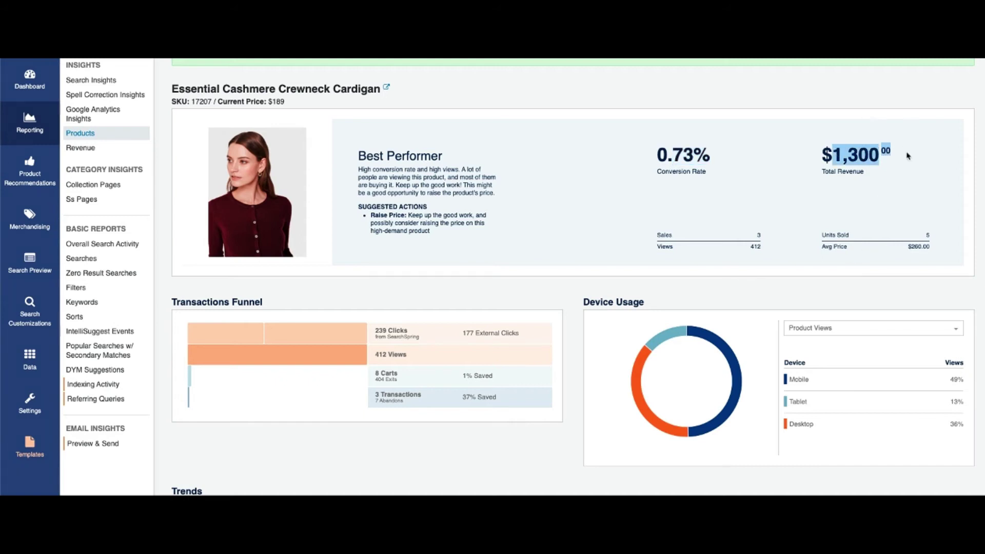
{"action": "scroll", "coordinate": [874, 180], "scroll_direction": "up", "scroll_amount": 2}
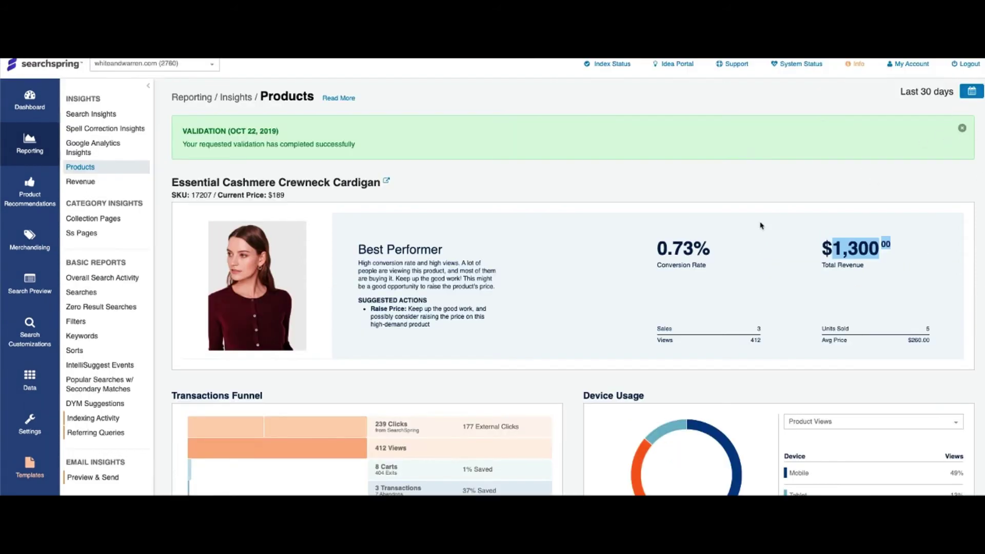
Switch the Device Usage chart to Transactions and back to Product Views, inspecting the mobile segment.
{"action": "scroll", "coordinate": [761, 225], "scroll_direction": "down", "scroll_amount": 3}
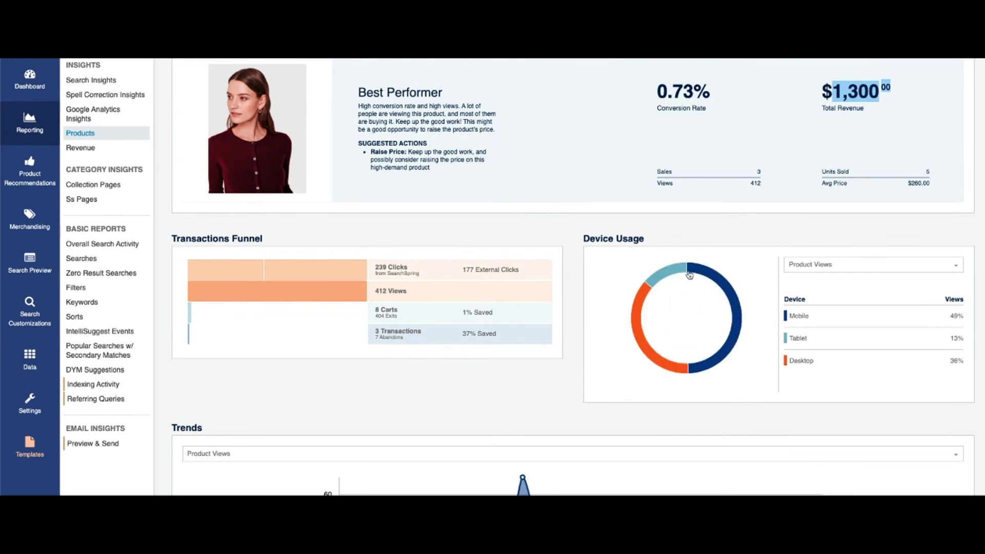
{"action": "left_click", "coordinate": [856, 266]}
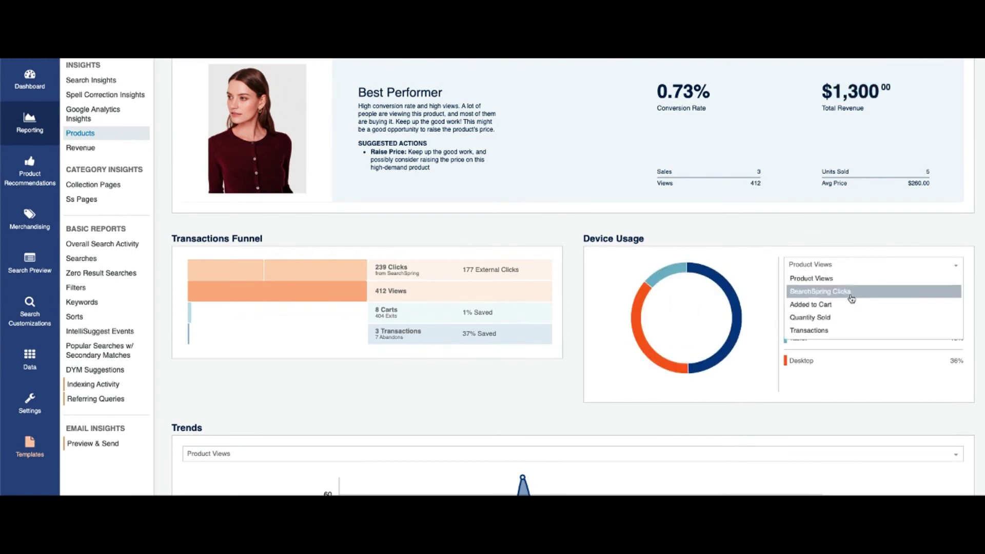
{"action": "left_click", "coordinate": [841, 329]}
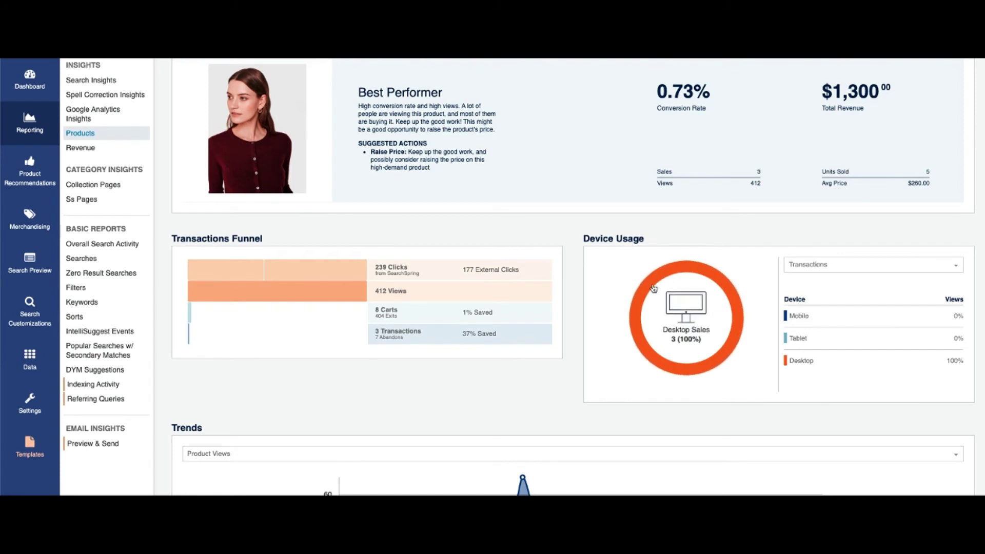
{"action": "left_click", "coordinate": [846, 266]}
{"action": "left_click", "coordinate": [835, 278]}
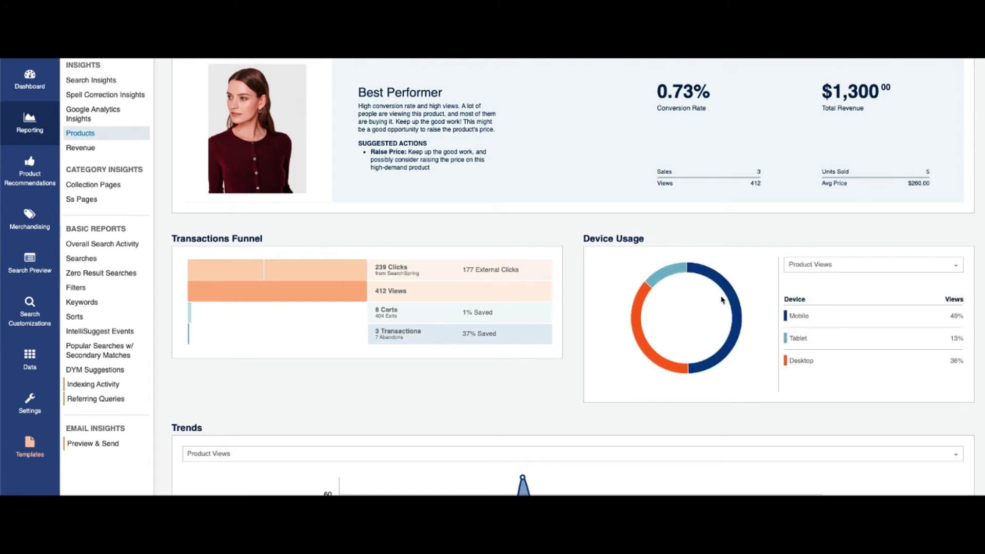
{"action": "mouse_move", "coordinate": [729, 291]}
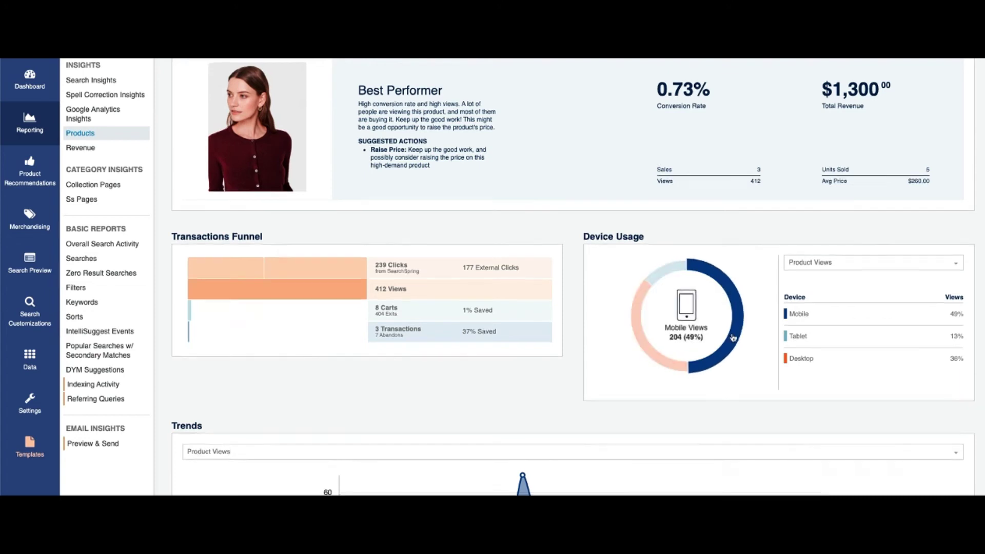
Review the product's Trends chart of product views and its Search History table.
{"action": "scroll", "coordinate": [446, 279], "scroll_direction": "down", "scroll_amount": 9}
{"action": "scroll", "coordinate": [447, 279], "scroll_direction": "down", "scroll_amount": 2}
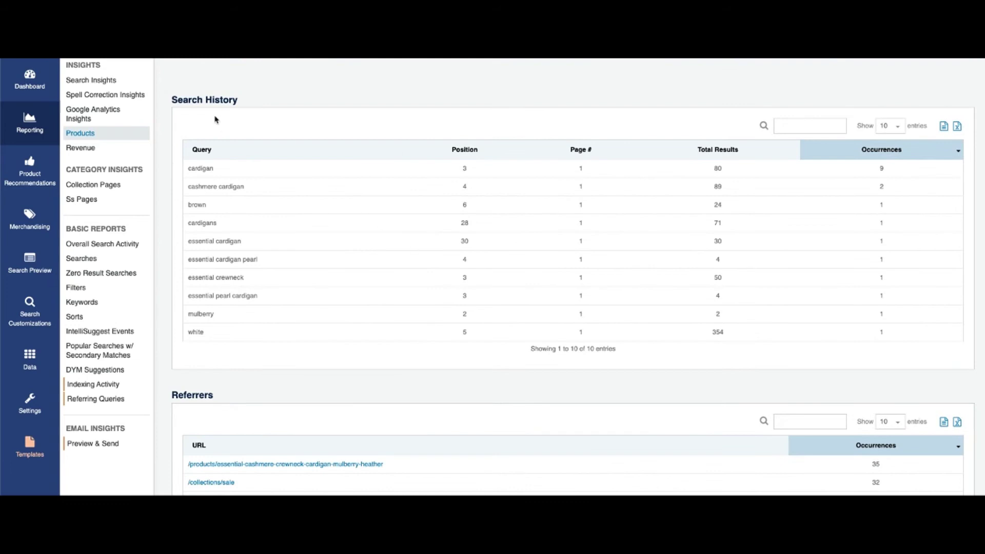
{"action": "scroll", "coordinate": [383, 224], "scroll_direction": "up", "scroll_amount": 7}
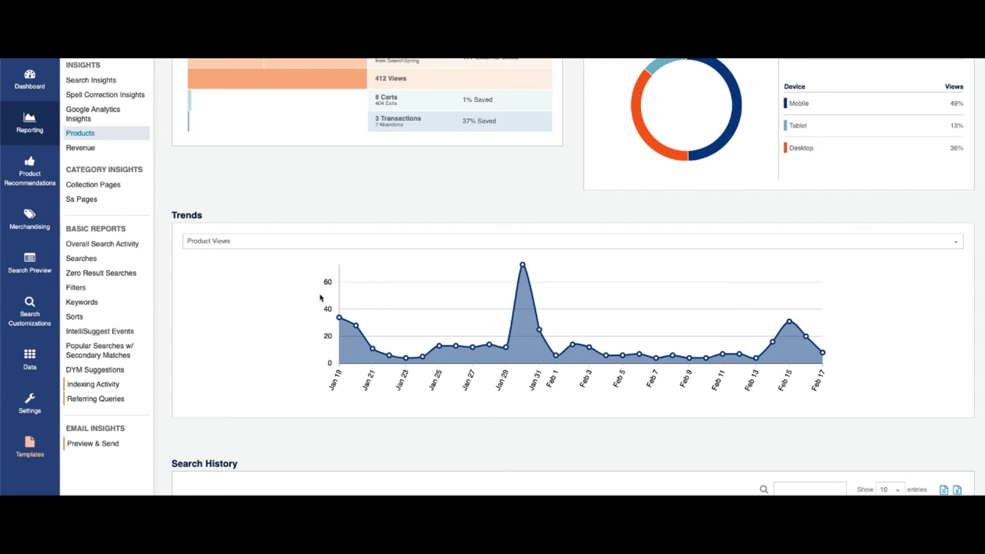
{"action": "scroll", "coordinate": [320, 297], "scroll_direction": "down", "scroll_amount": 2}
{"action": "scroll", "coordinate": [320, 298], "scroll_direction": "down", "scroll_amount": 2}
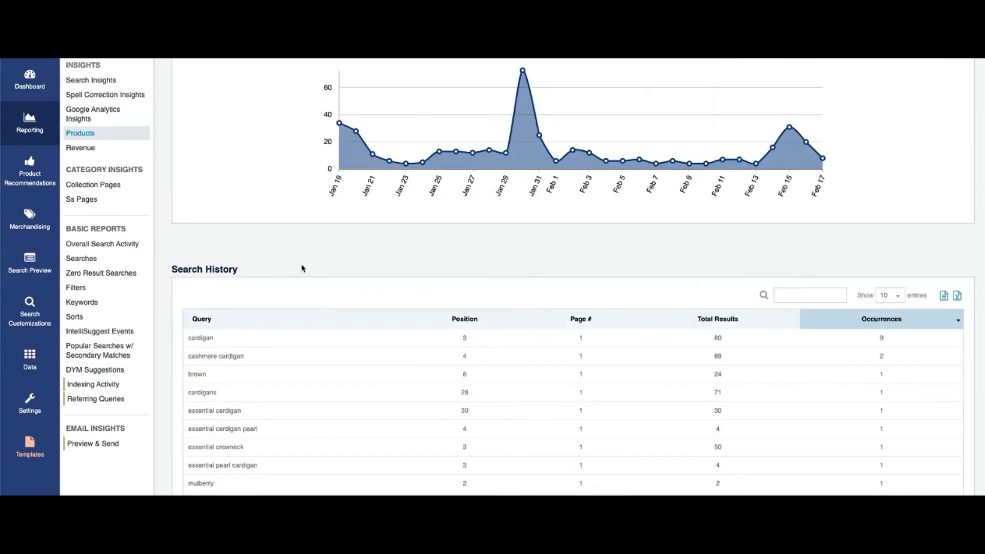
{"action": "scroll", "coordinate": [318, 266], "scroll_direction": "down", "scroll_amount": 2}
{"action": "scroll", "coordinate": [340, 275], "scroll_direction": "down", "scroll_amount": 2}
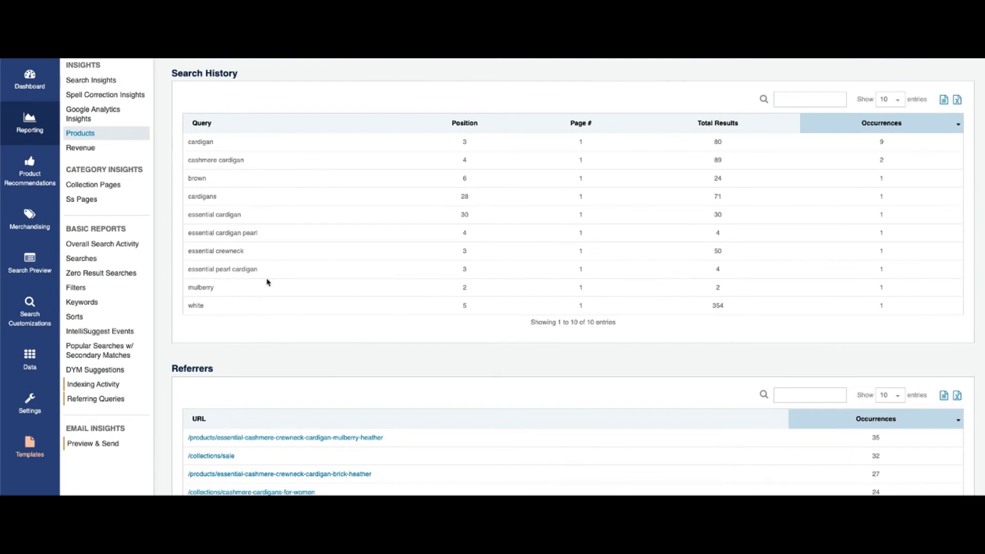
Examine the cardigan query's position, total results and occurrences in Search History, and look over the Referrers URLs.
{"action": "left_click_drag", "start_coordinate": [188, 142], "coordinate": [220, 144]}
{"action": "double_click", "coordinate": [464, 143]}
{"action": "double_click", "coordinate": [718, 142]}
{"action": "double_click", "coordinate": [882, 143]}
{"action": "left_click", "coordinate": [467, 294]}
{"action": "scroll", "coordinate": [286, 257], "scroll_direction": "down", "scroll_amount": 2}
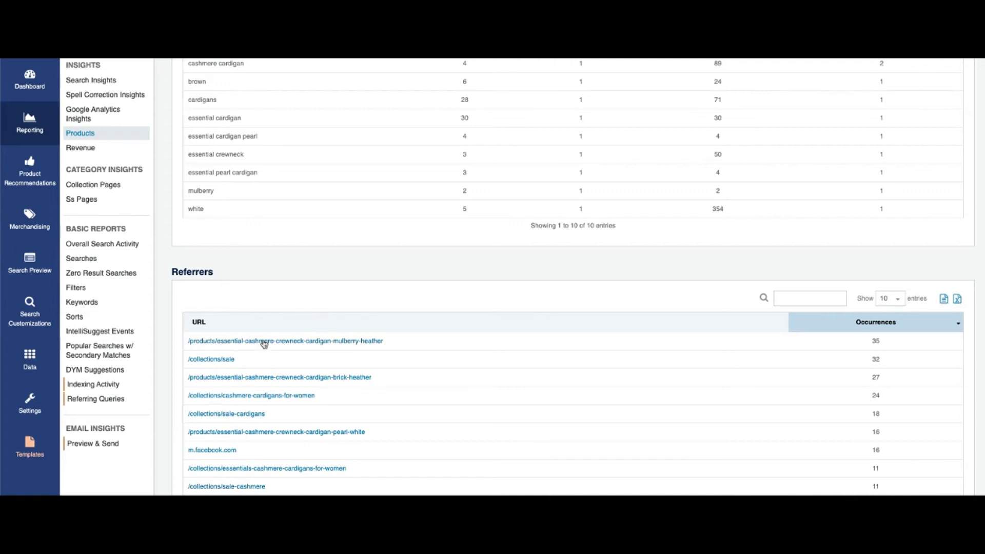
{"action": "scroll", "coordinate": [395, 447], "scroll_direction": "up", "scroll_amount": 8}
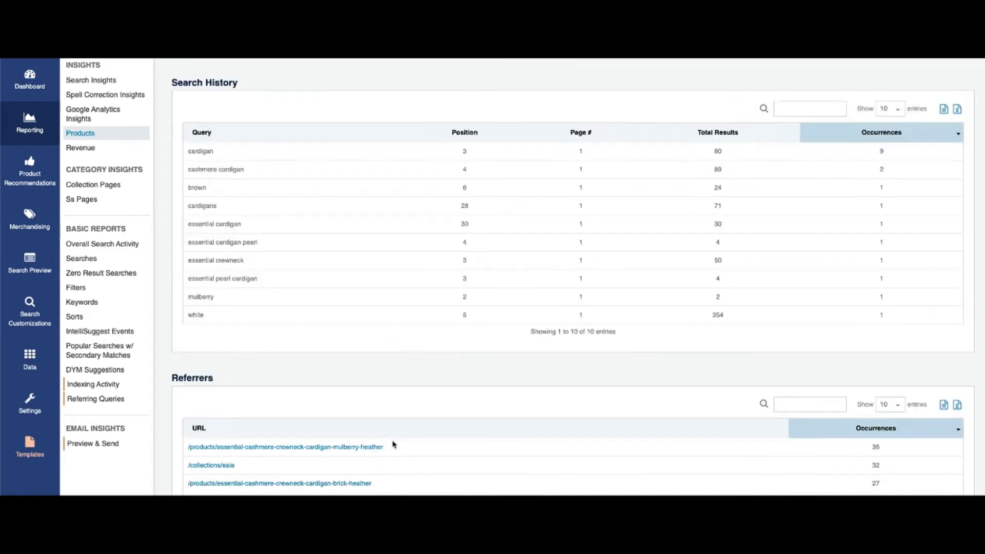
{"action": "scroll", "coordinate": [391, 440], "scroll_direction": "up", "scroll_amount": 10}
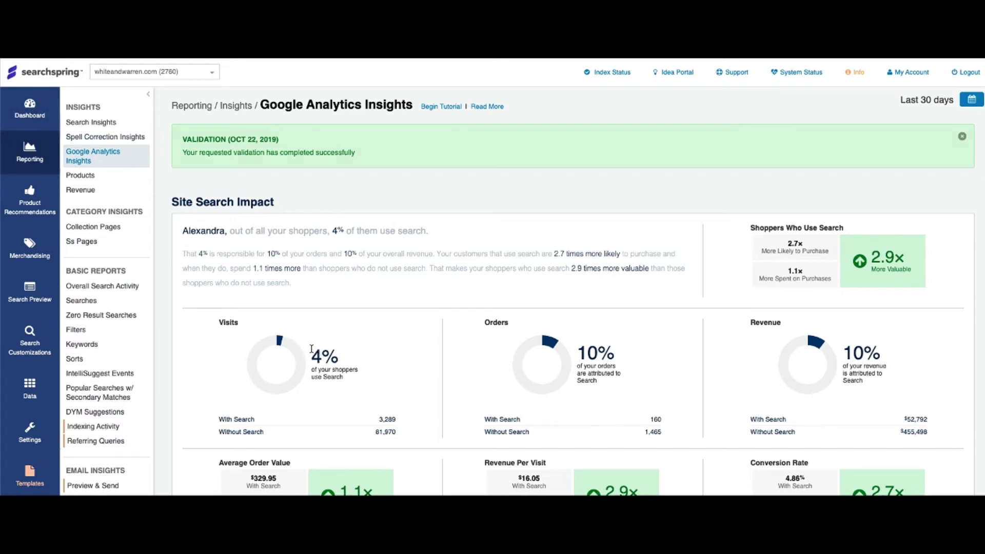
Open the Google Analytics Insights report and examine the Site Search Impact figures for visits, revenue and conversion rate.
{"action": "left_click_drag", "start_coordinate": [317, 354], "coordinate": [360, 361]}
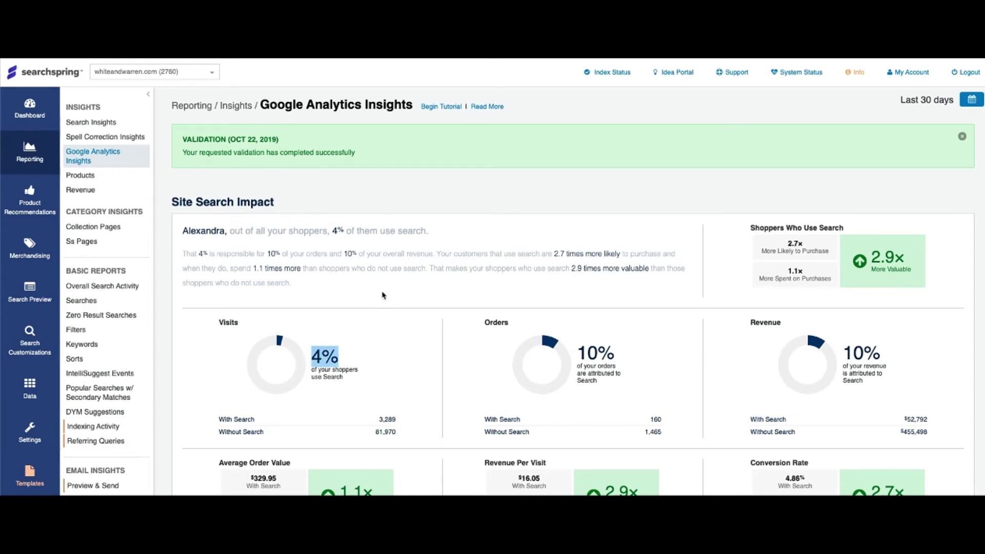
{"action": "left_click", "coordinate": [386, 352]}
{"action": "left_click_drag", "start_coordinate": [886, 354], "coordinate": [842, 360]}
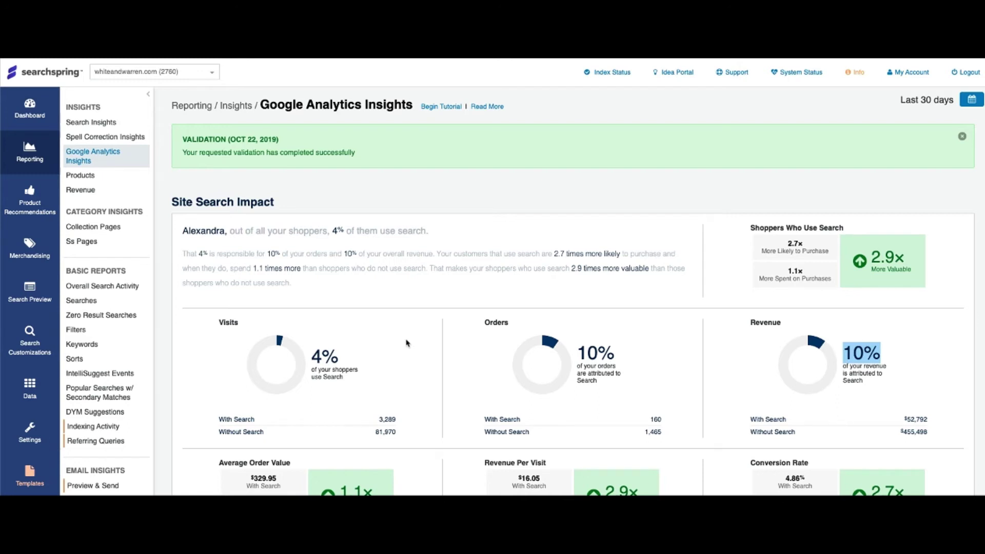
{"action": "scroll", "coordinate": [370, 311], "scroll_direction": "down", "scroll_amount": 2}
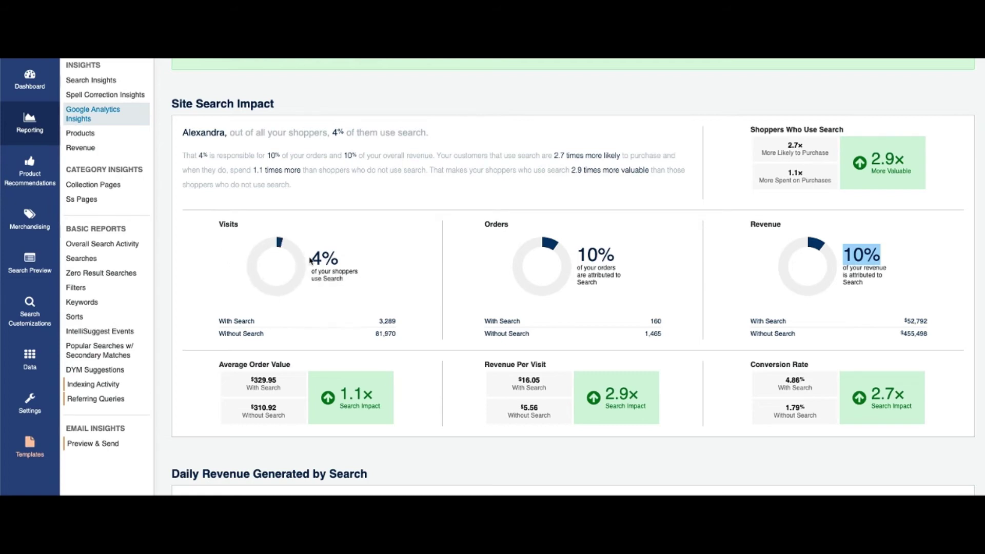
{"action": "left_click_drag", "start_coordinate": [310, 258], "coordinate": [343, 262]}
{"action": "left_click_drag", "start_coordinate": [882, 255], "coordinate": [839, 257]}
{"action": "left_click_drag", "start_coordinate": [872, 390], "coordinate": [929, 394]}
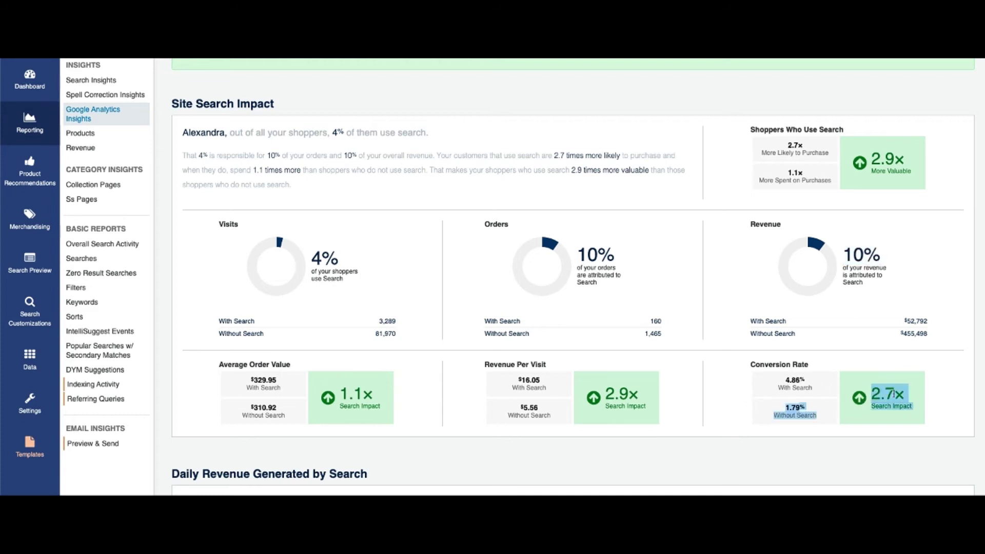
{"action": "left_click", "coordinate": [781, 389]}
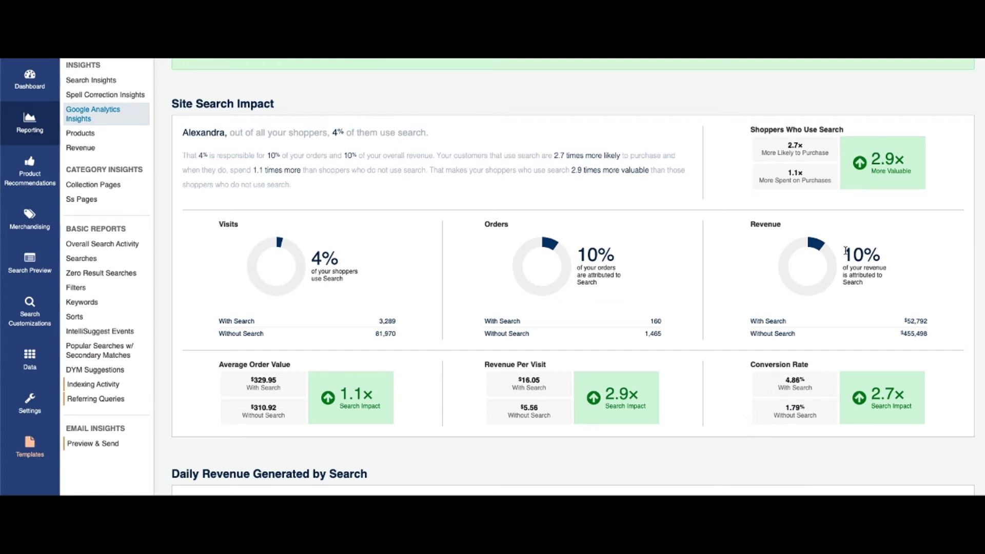
Examine the Site Search Impact visits and revenue figures, the Daily Revenue Generated by Search chart and the Search Terms table.
{"action": "double_click", "coordinate": [314, 262]}
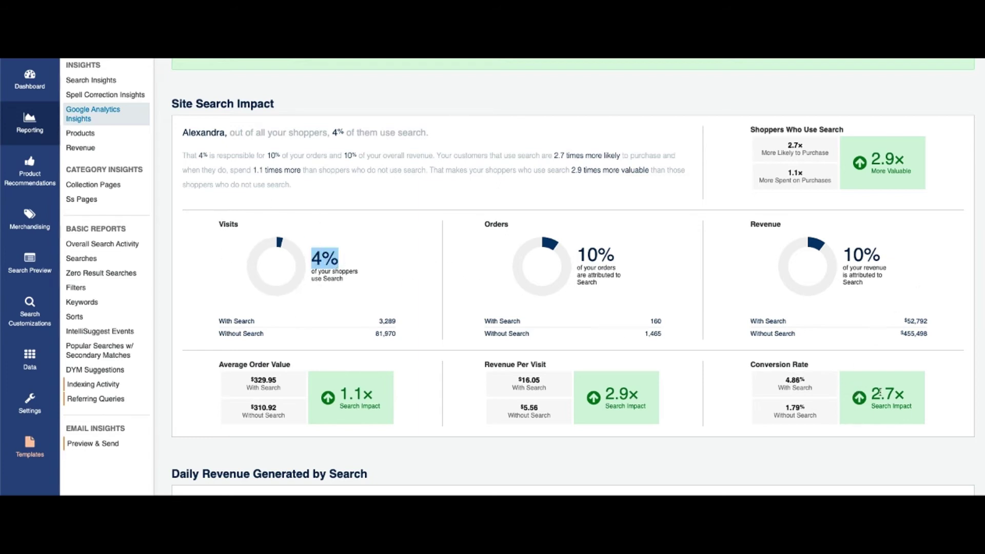
{"action": "left_click_drag", "start_coordinate": [930, 328], "coordinate": [888, 323]}
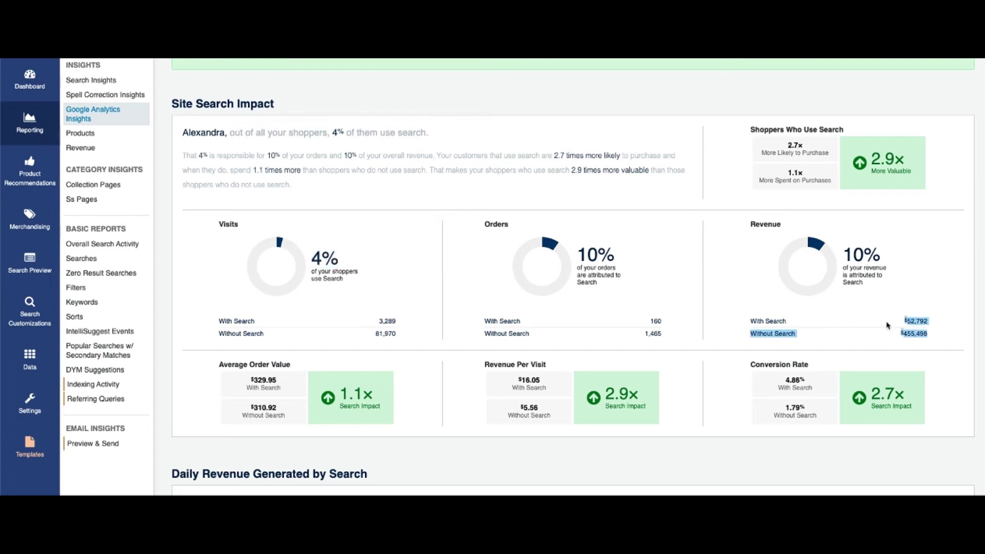
{"action": "left_click", "coordinate": [783, 321]}
{"action": "scroll", "coordinate": [638, 476], "scroll_direction": "down", "scroll_amount": 10}
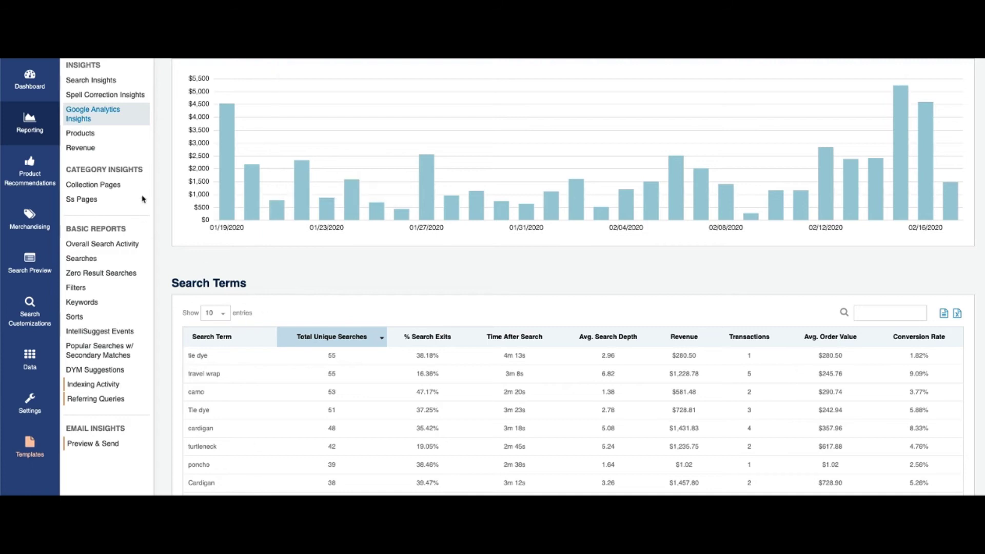
{"action": "left_click", "coordinate": [87, 80]}
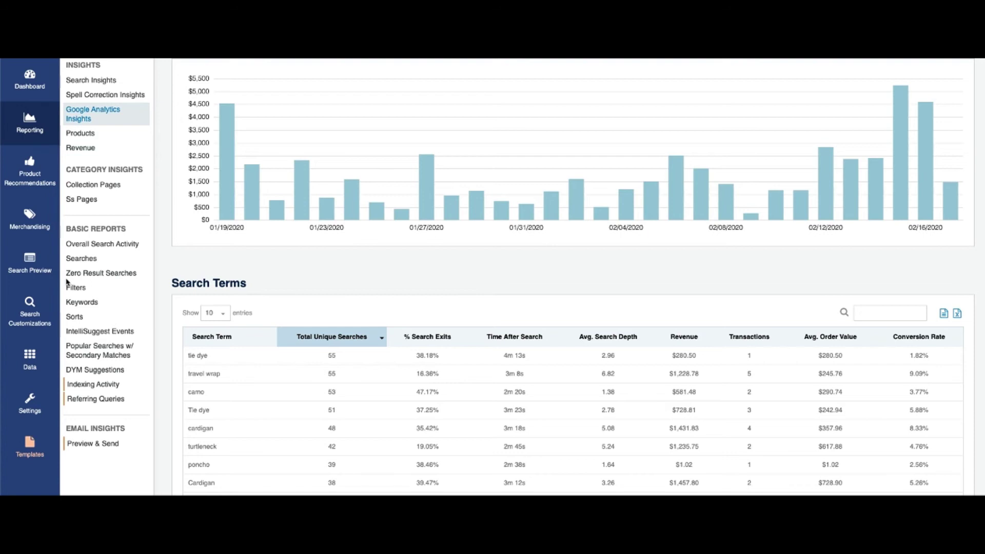
Open the Visual Merchandising campaign list and look over all campaigns and the Global Merchandising Campaign section.
{"action": "left_click", "coordinate": [32, 222]}
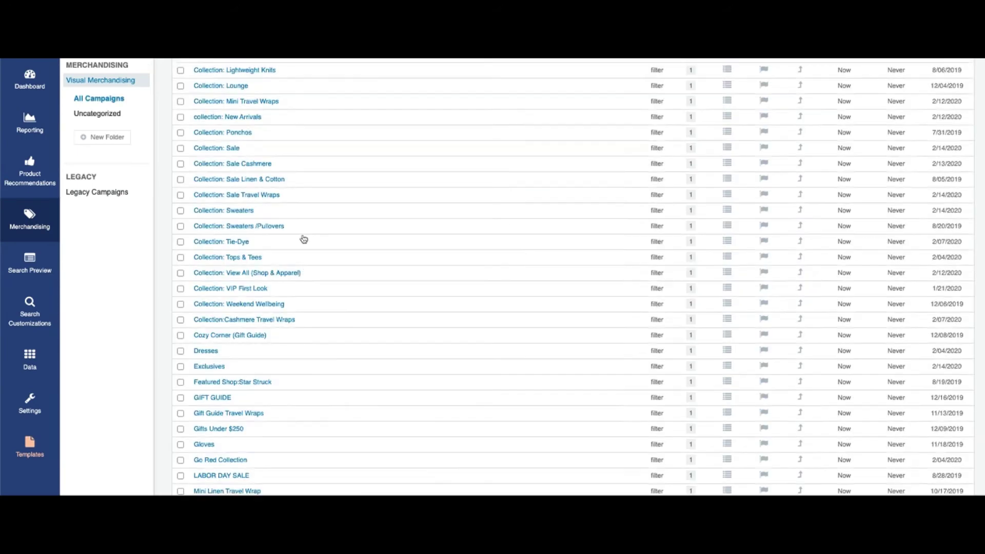
{"action": "scroll", "coordinate": [303, 239], "scroll_direction": "up", "scroll_amount": 10}
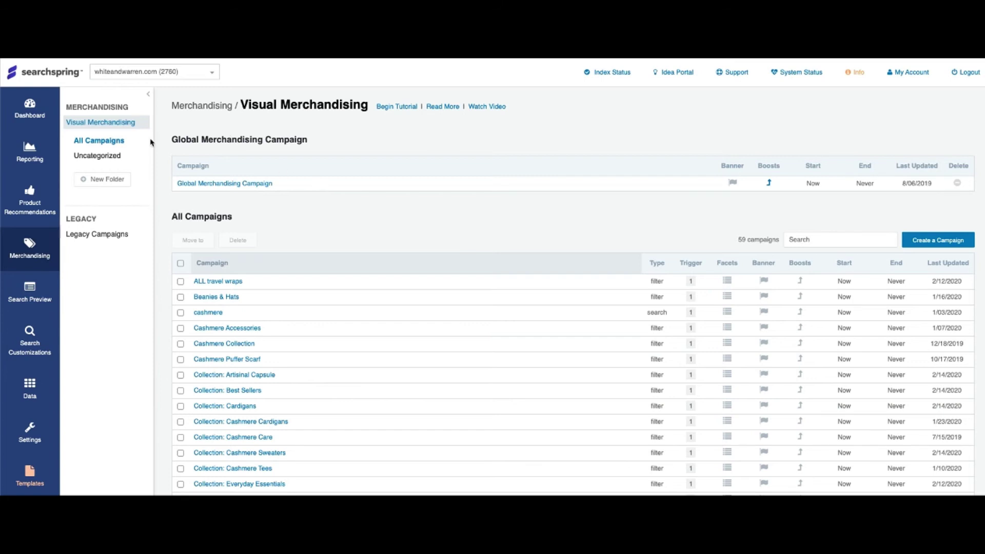
{"action": "left_click_drag", "start_coordinate": [168, 139], "coordinate": [326, 142]}
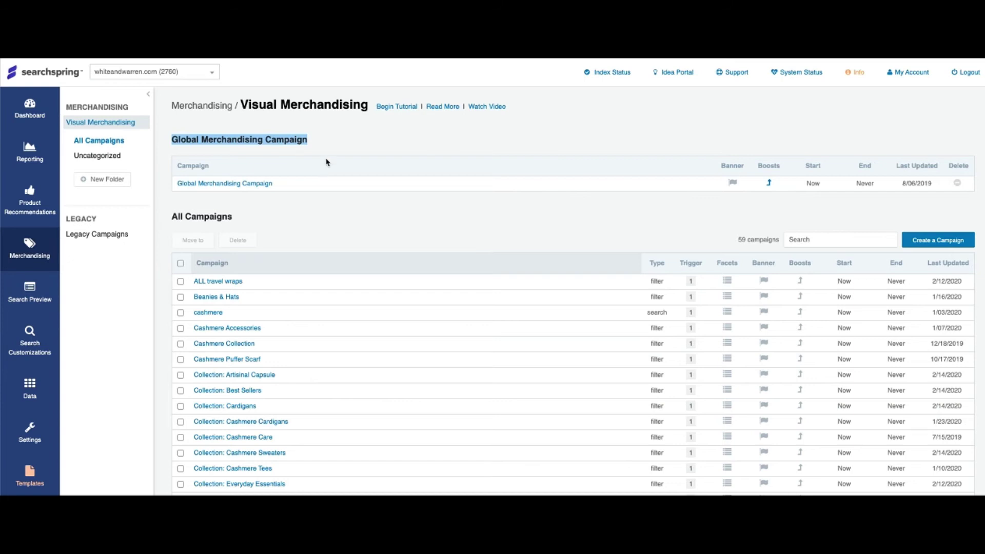
Open the Global Merchandising Campaign and review its product boosting rules and sub-sorting.
{"action": "left_click", "coordinate": [257, 185]}
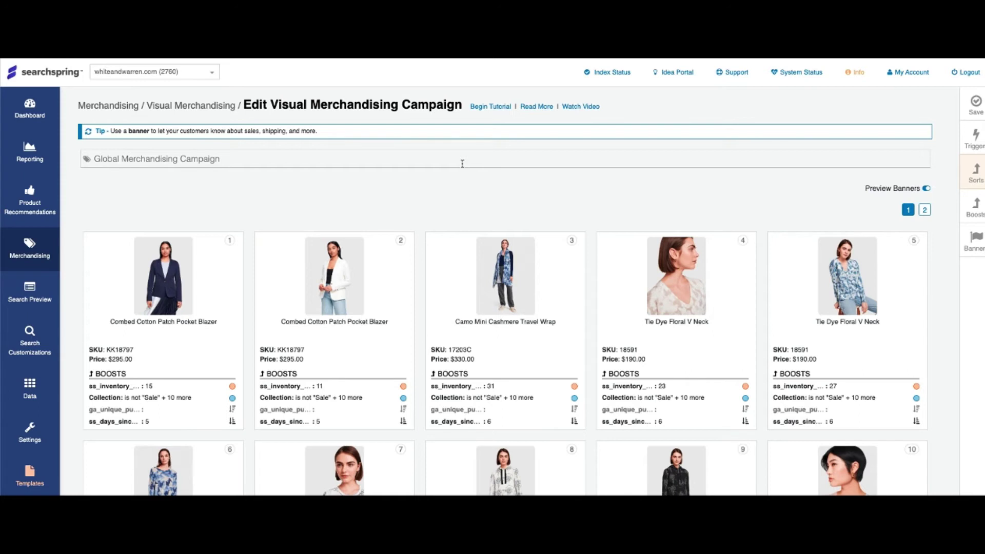
{"action": "left_click", "coordinate": [975, 204]}
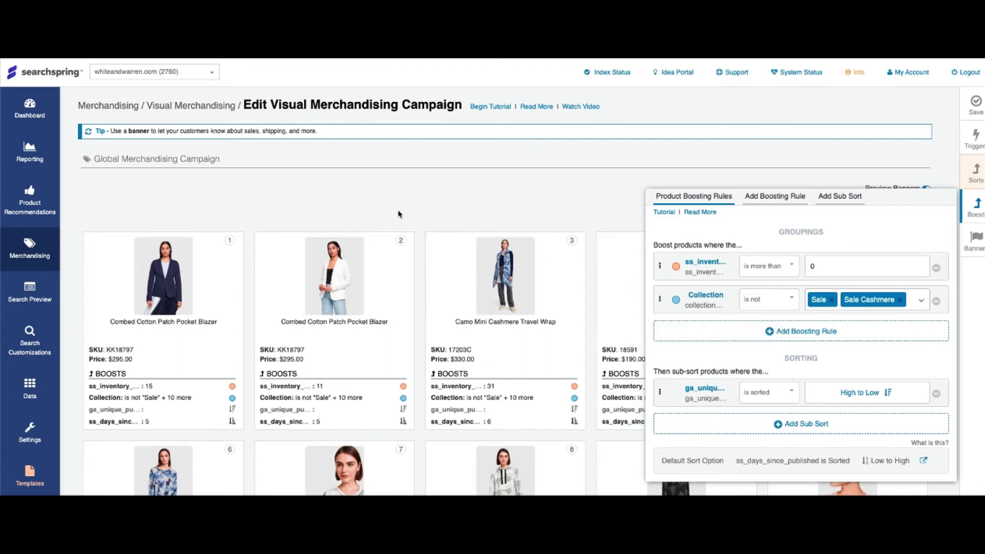
{"action": "left_click", "coordinate": [402, 212]}
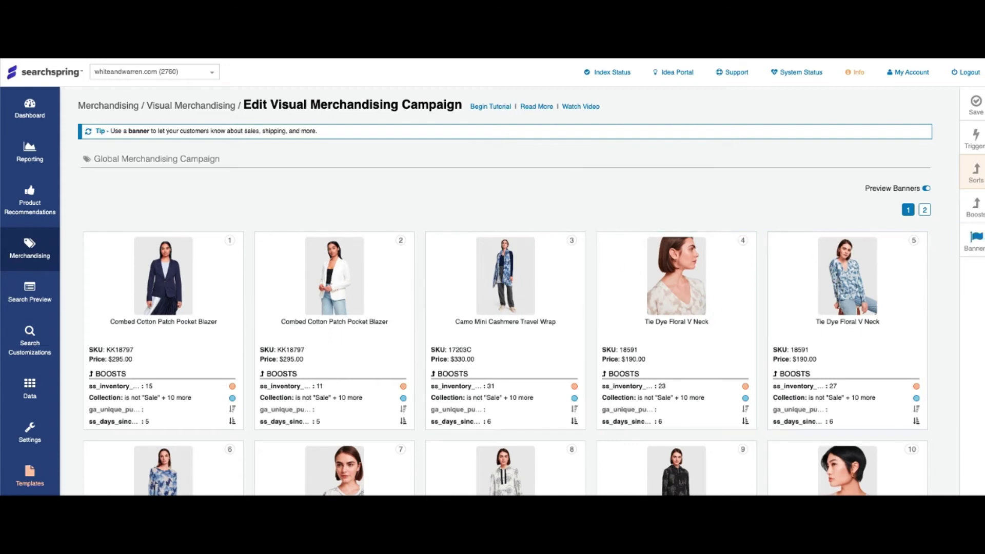
Inspect the form for adding a banner to the campaign, covering the HTML and Image types, image URL and target URL.
{"action": "left_click", "coordinate": [975, 239]}
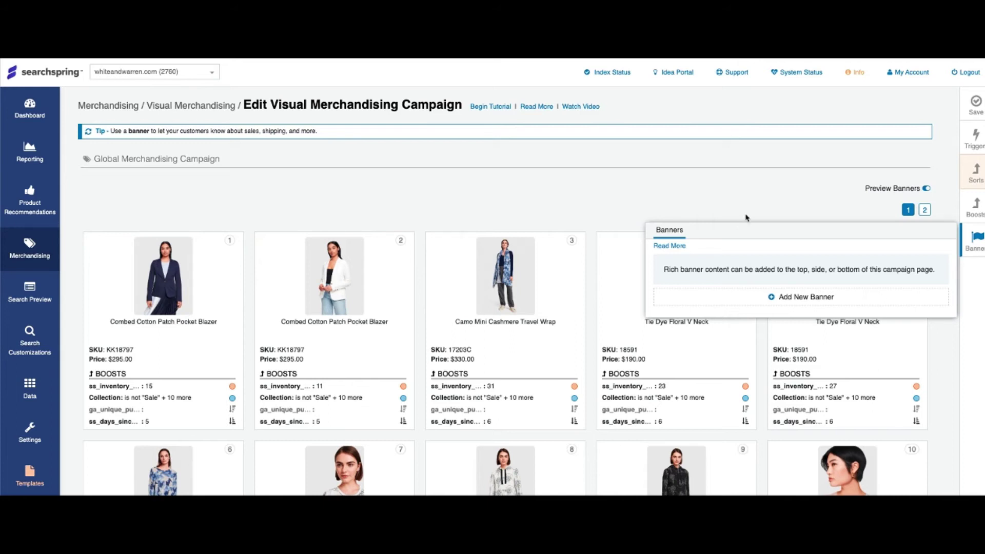
{"action": "left_click", "coordinate": [771, 296]}
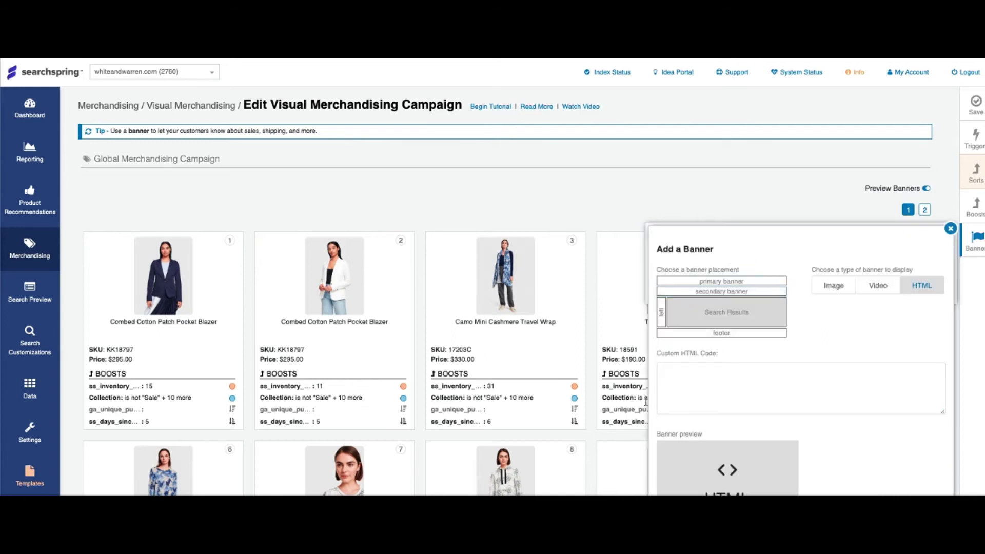
{"action": "left_click", "coordinate": [688, 368]}
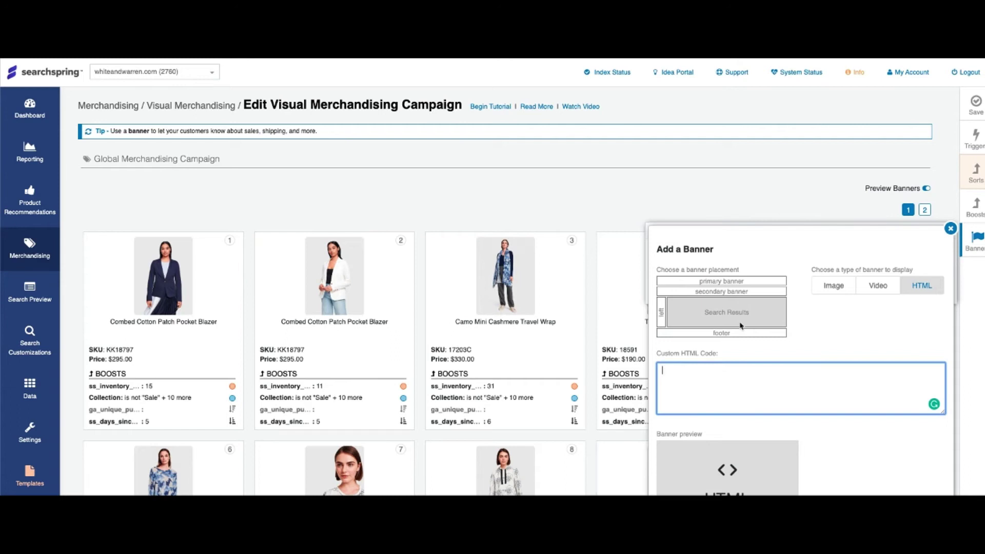
{"action": "left_click", "coordinate": [830, 282]}
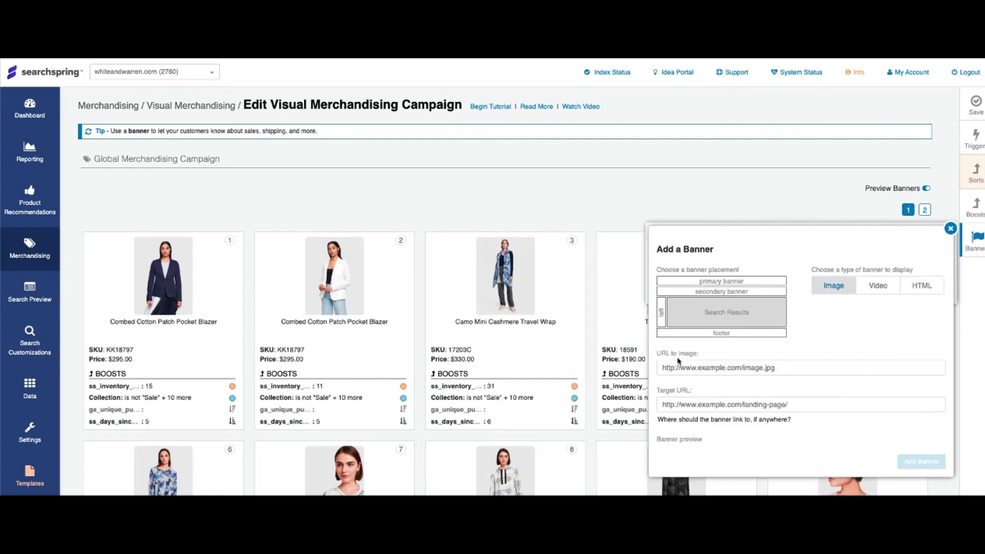
{"action": "left_click", "coordinate": [689, 368]}
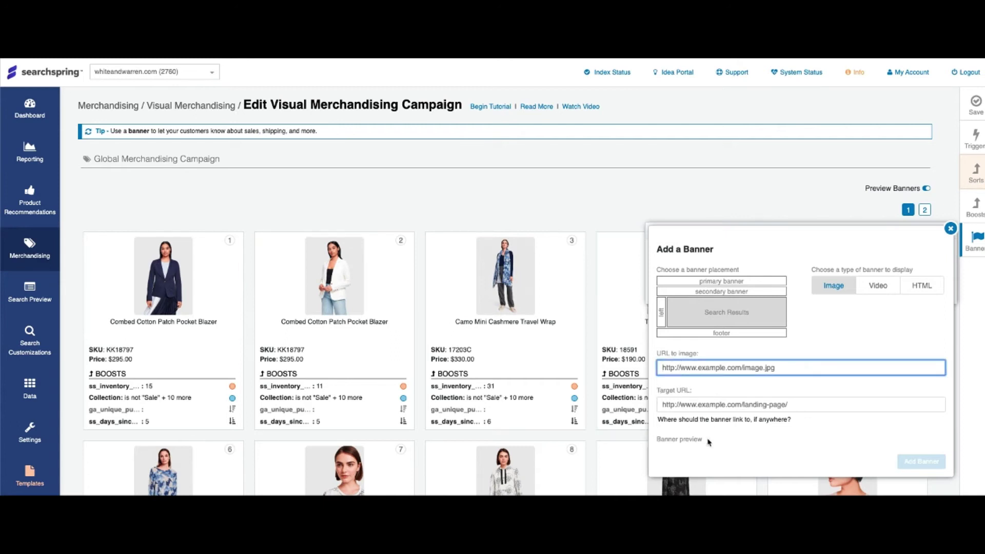
{"action": "left_click", "coordinate": [713, 402]}
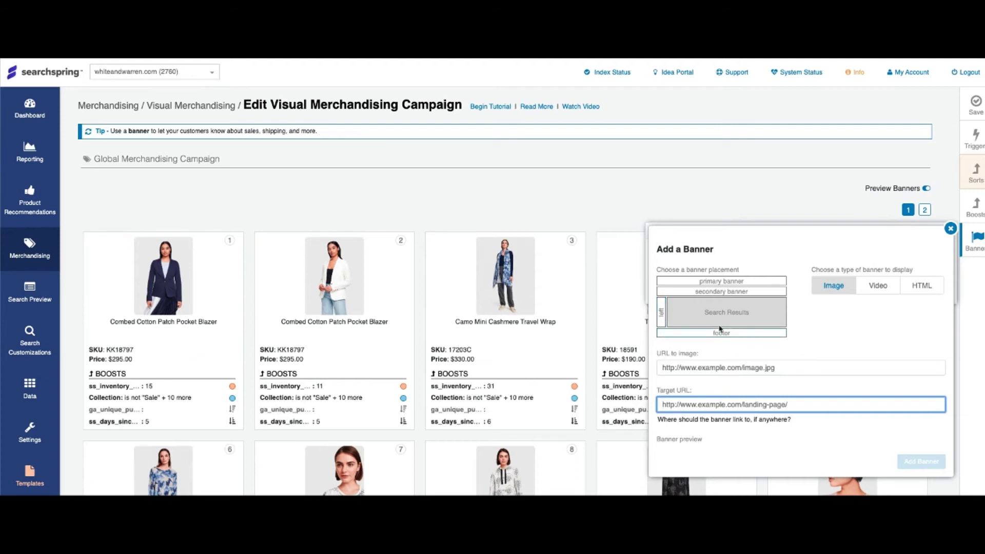
{"action": "left_click", "coordinate": [583, 192]}
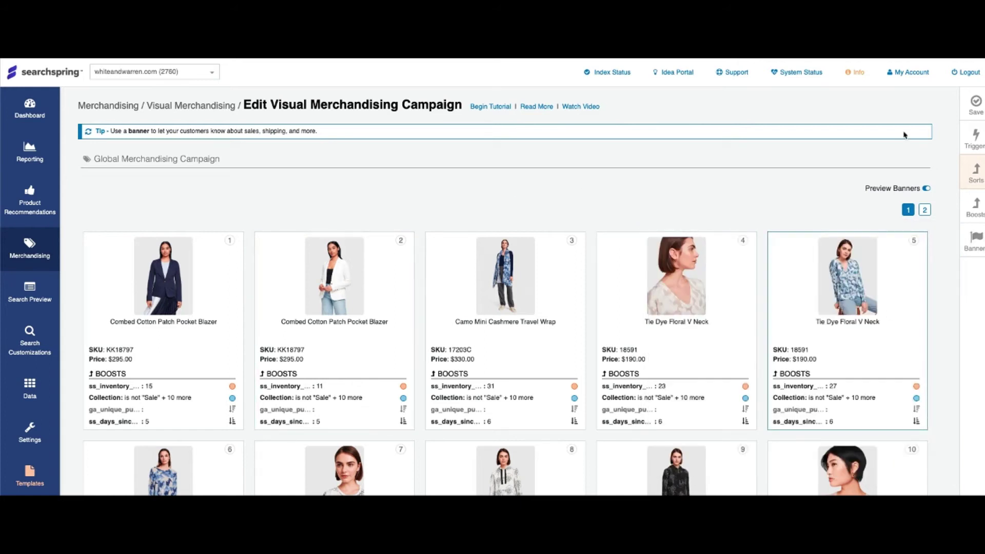
Inspect the Global Merchandising Campaign's schedule, browsing the start and end date calendars through March 2020 without setting dates.
{"action": "left_click", "coordinate": [968, 142]}
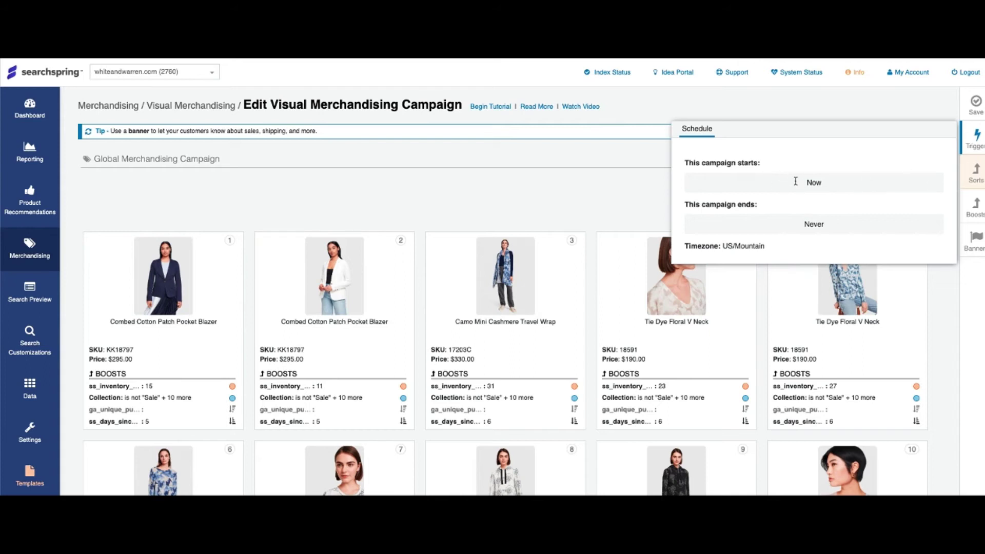
{"action": "left_click", "coordinate": [799, 182]}
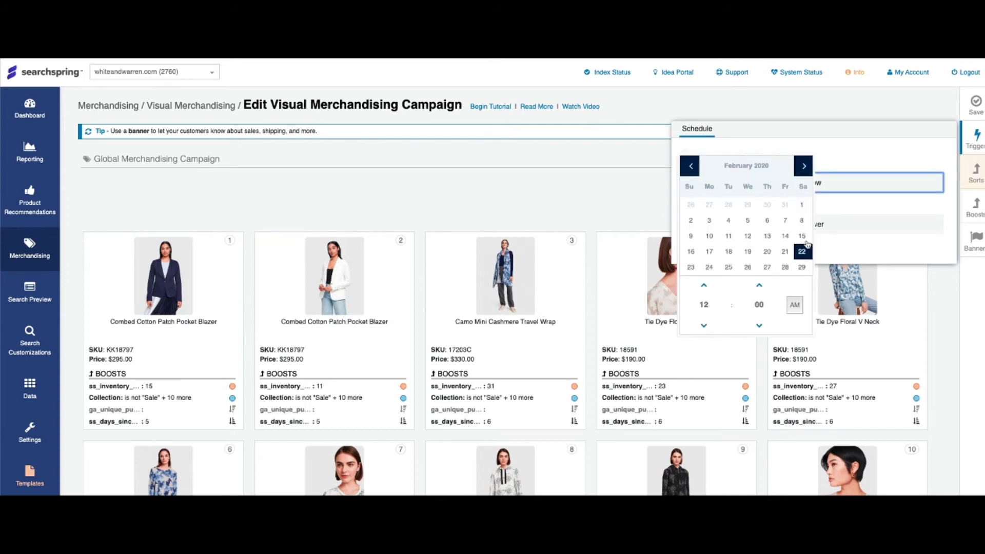
{"action": "left_click", "coordinate": [710, 268]}
{"action": "left_click", "coordinate": [837, 155]}
{"action": "left_click", "coordinate": [763, 220]}
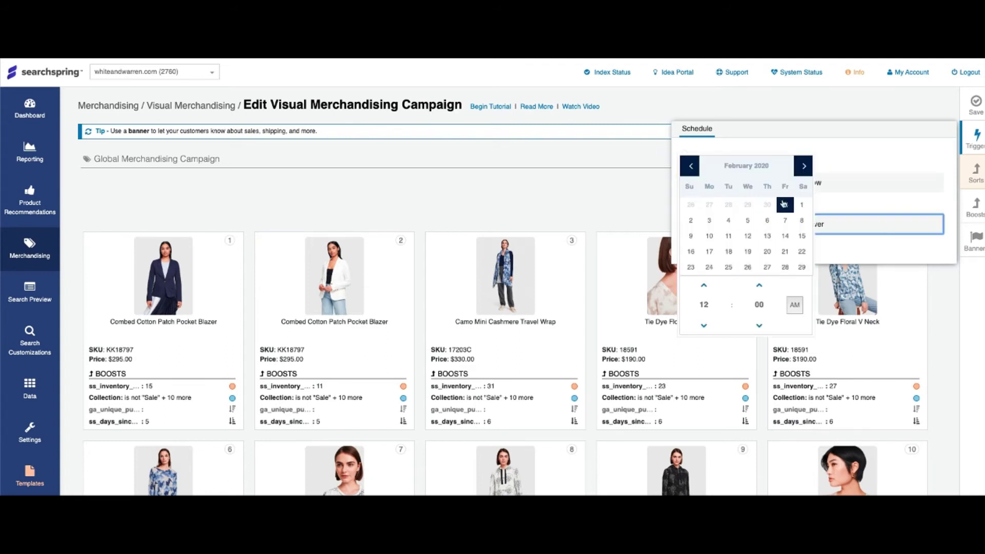
{"action": "left_click", "coordinate": [803, 166]}
{"action": "left_click", "coordinate": [708, 220]}
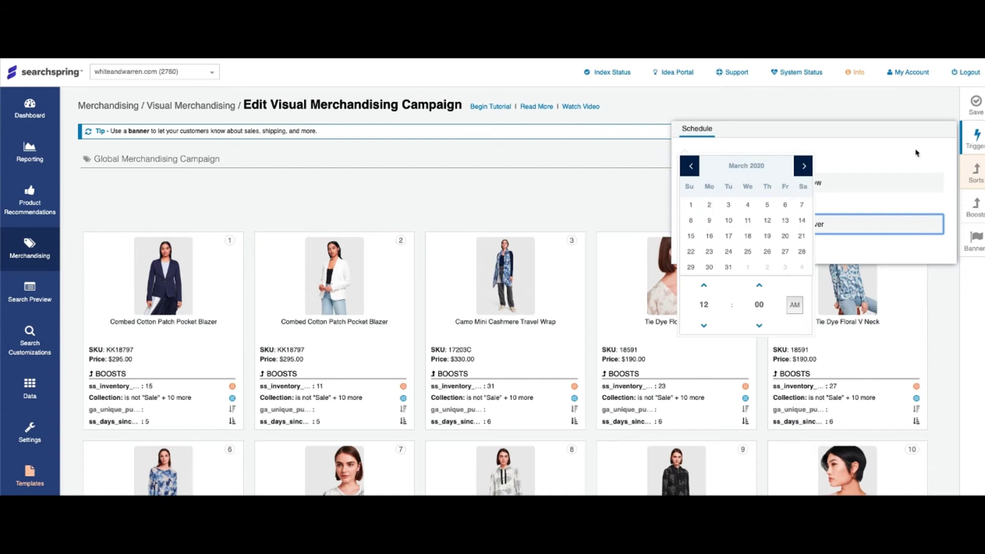
{"action": "left_click", "coordinate": [916, 154]}
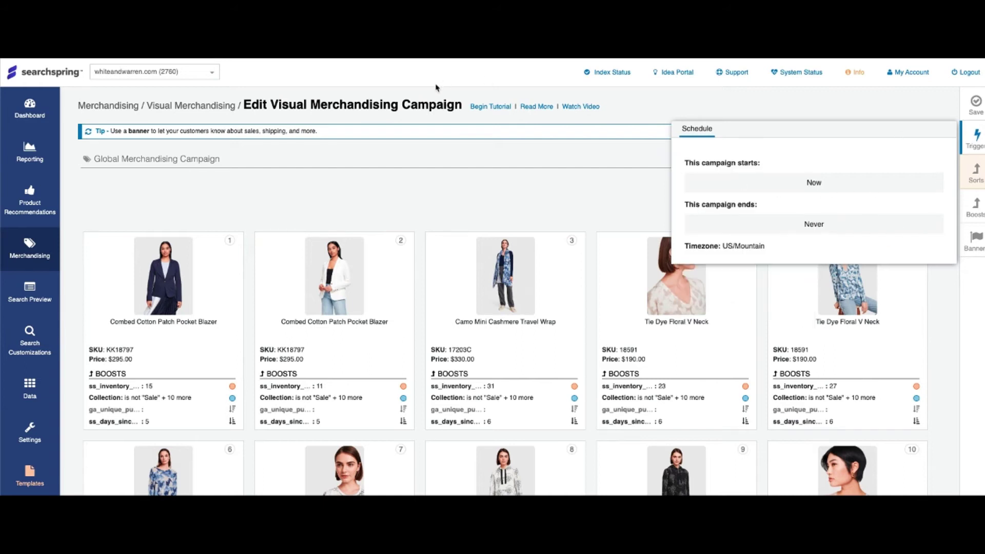
{"action": "left_click", "coordinate": [414, 194]}
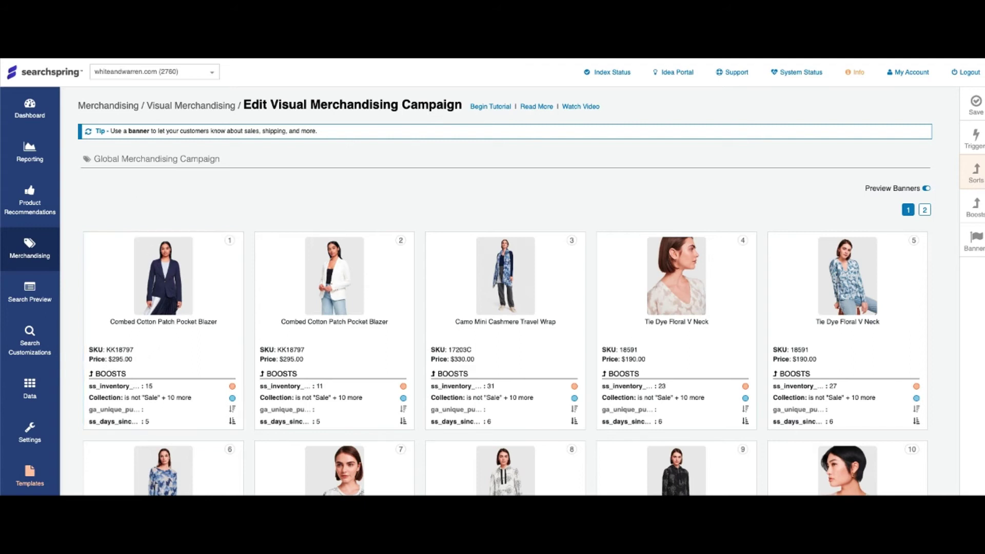
Create a visual merchandising campaign for the search query "travel wrap" and start merchandising its results.
{"action": "left_click", "coordinate": [13, 255]}
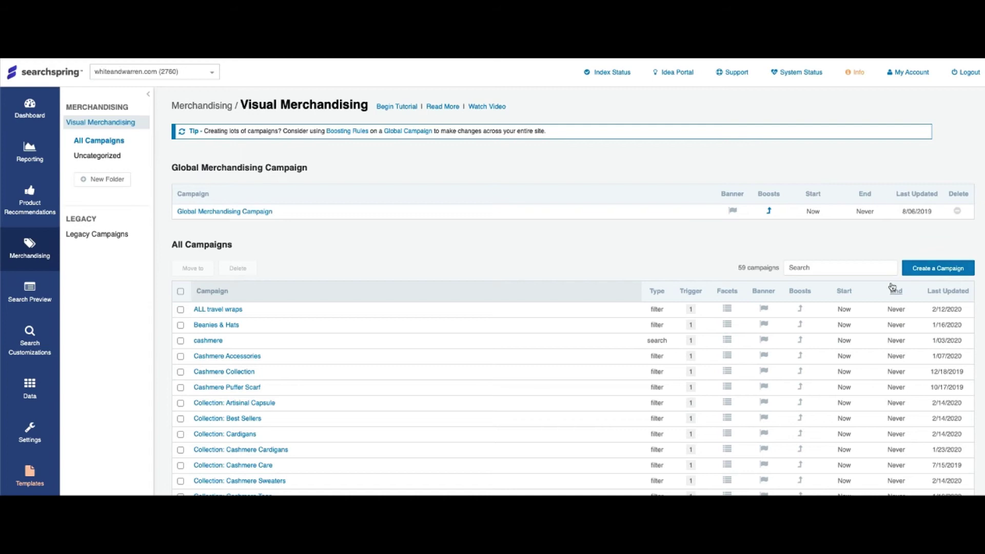
{"action": "left_click", "coordinate": [932, 268]}
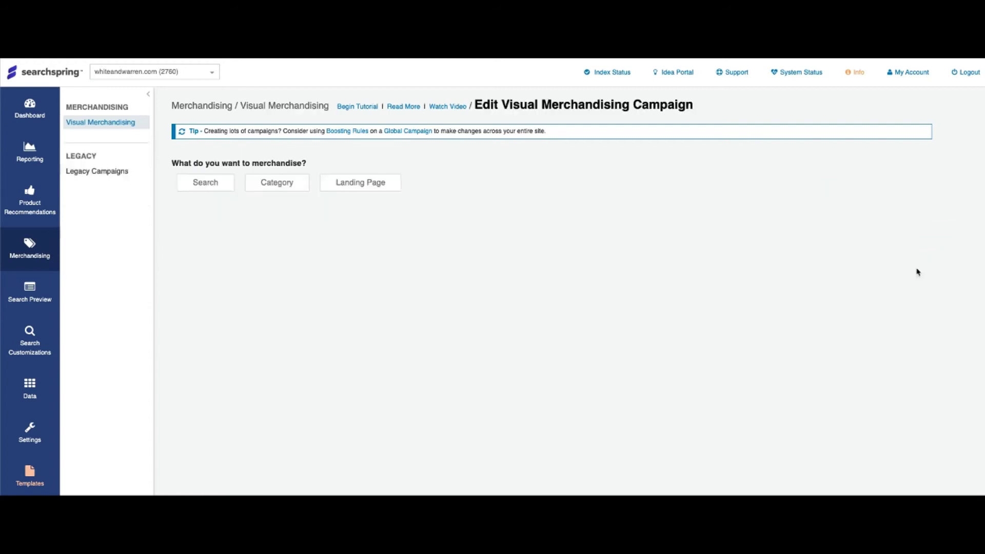
{"action": "left_click", "coordinate": [123, 191]}
{"action": "left_click", "coordinate": [172, 225]}
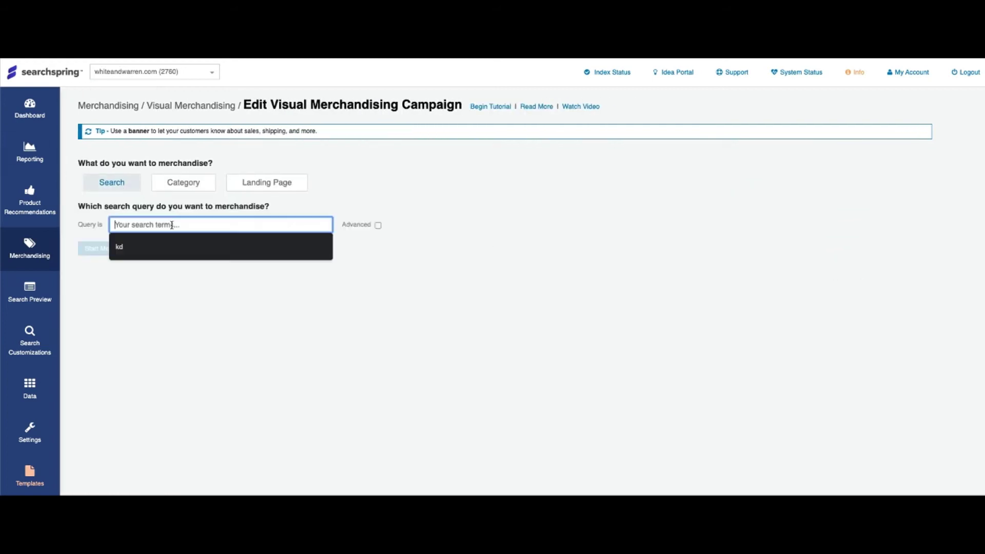
{"action": "type", "text": "trav"}
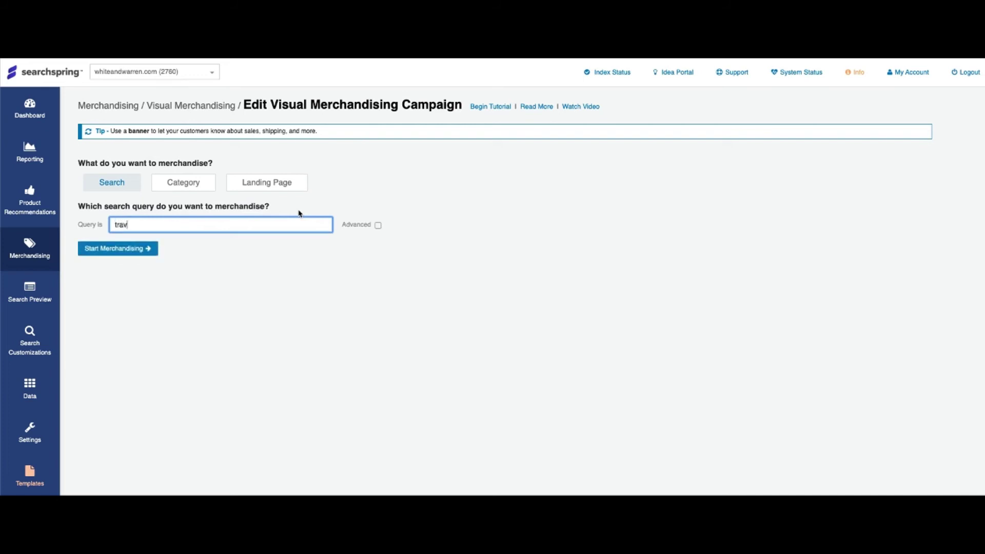
{"action": "type", "text": "el wrap"}
{"action": "left_click", "coordinate": [139, 249]}
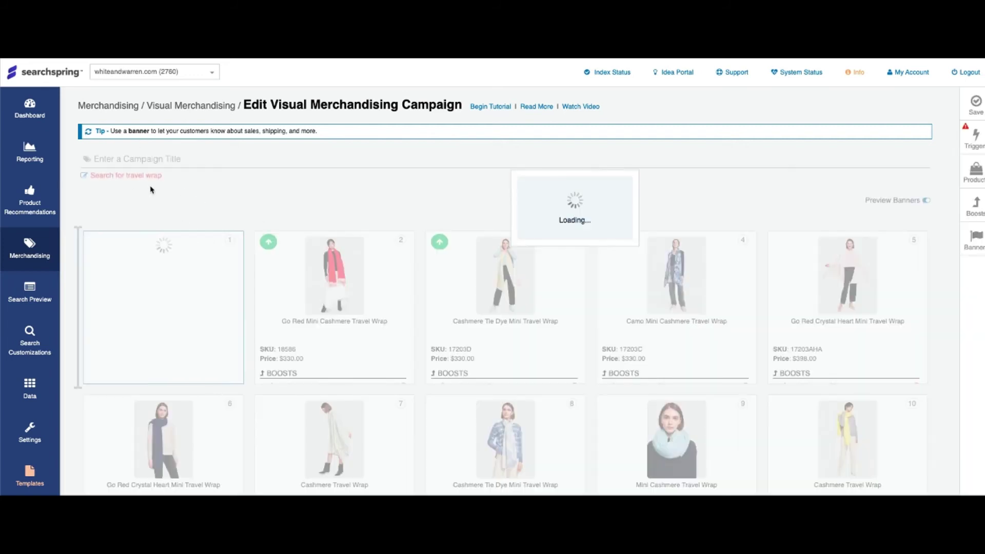
{"action": "left_click_drag", "start_coordinate": [162, 176], "coordinate": [91, 183]}
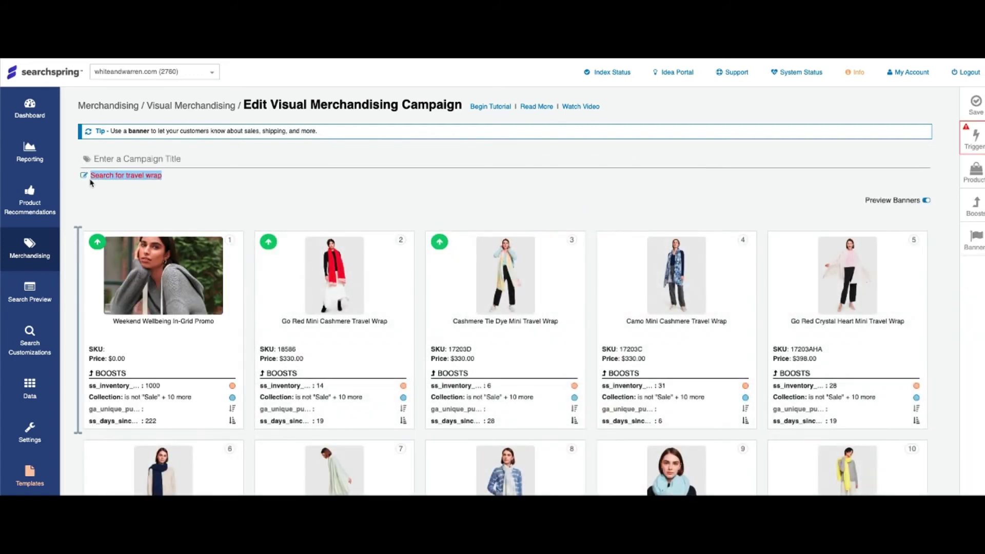
{"action": "left_click", "coordinate": [154, 194]}
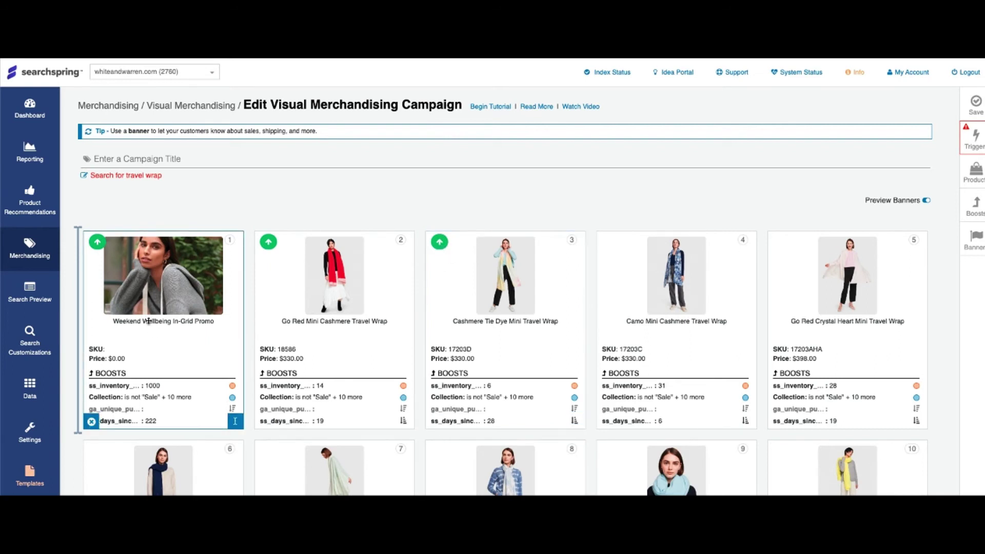
Pin the Cashmere Tie Dye Mini Travel Wrap from position 8 to position 1, followed by the Cashmere Travel Wrap from position 10.
{"action": "scroll", "coordinate": [132, 158], "scroll_direction": "down", "scroll_amount": 3}
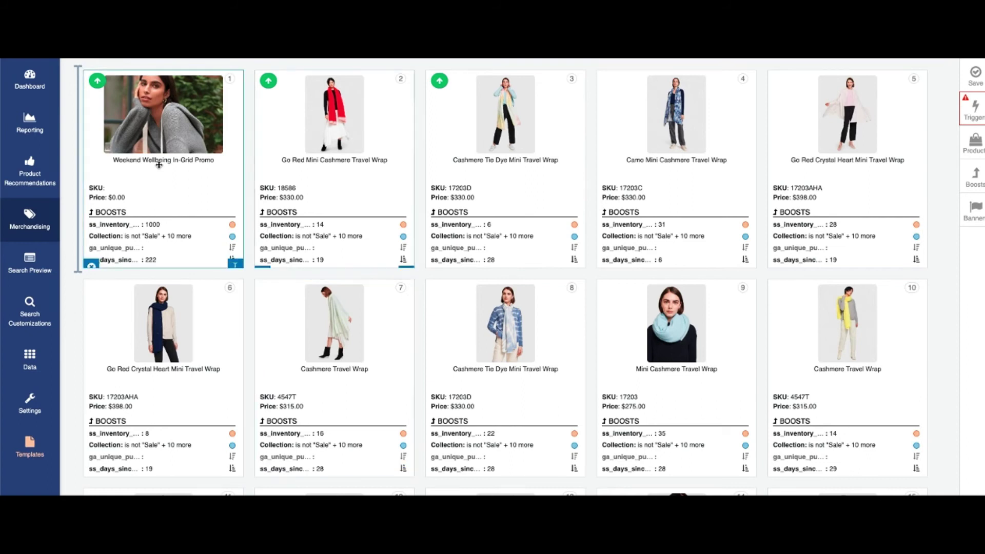
{"action": "scroll", "coordinate": [271, 318], "scroll_direction": "up", "scroll_amount": 2}
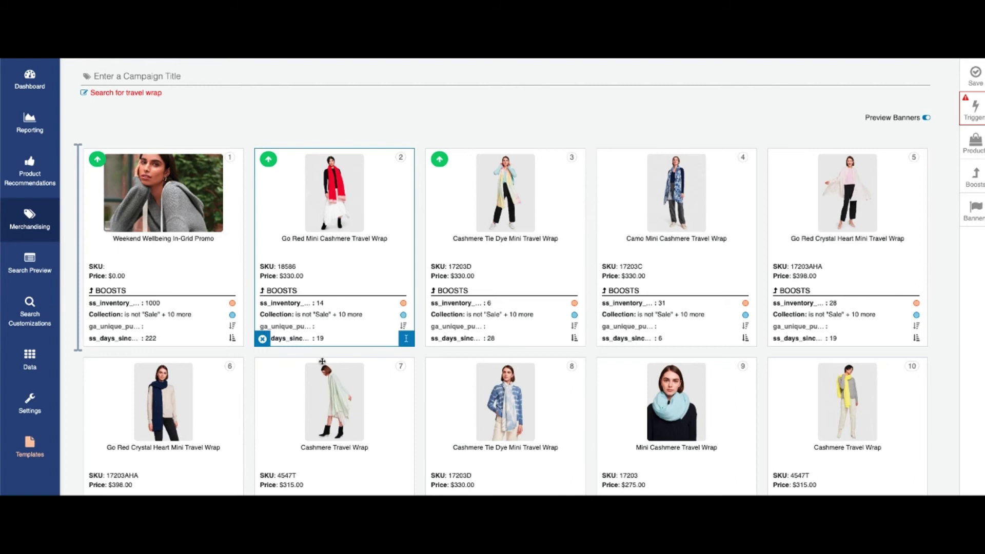
{"action": "left_click_drag", "start_coordinate": [460, 393], "coordinate": [109, 161]}
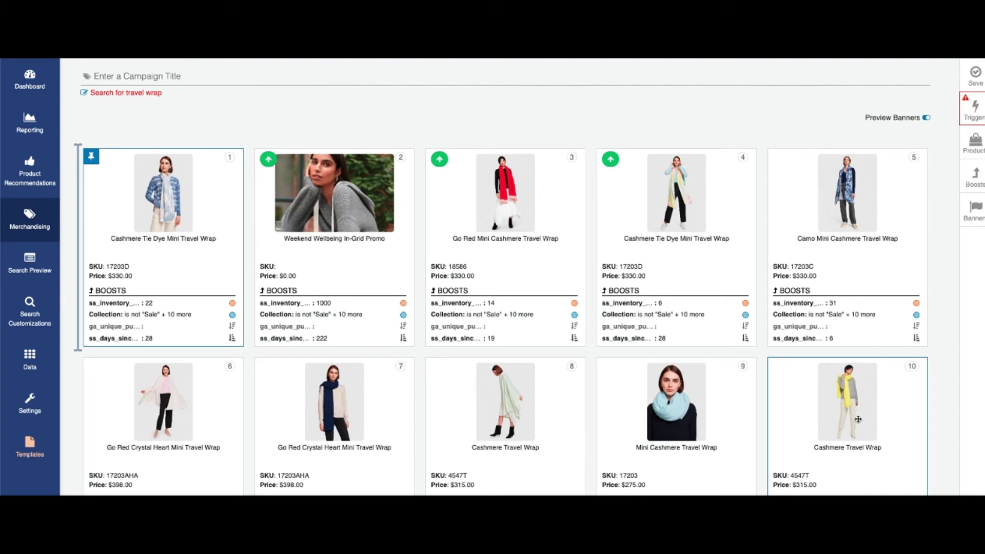
{"action": "left_click_drag", "start_coordinate": [857, 419], "coordinate": [205, 182]}
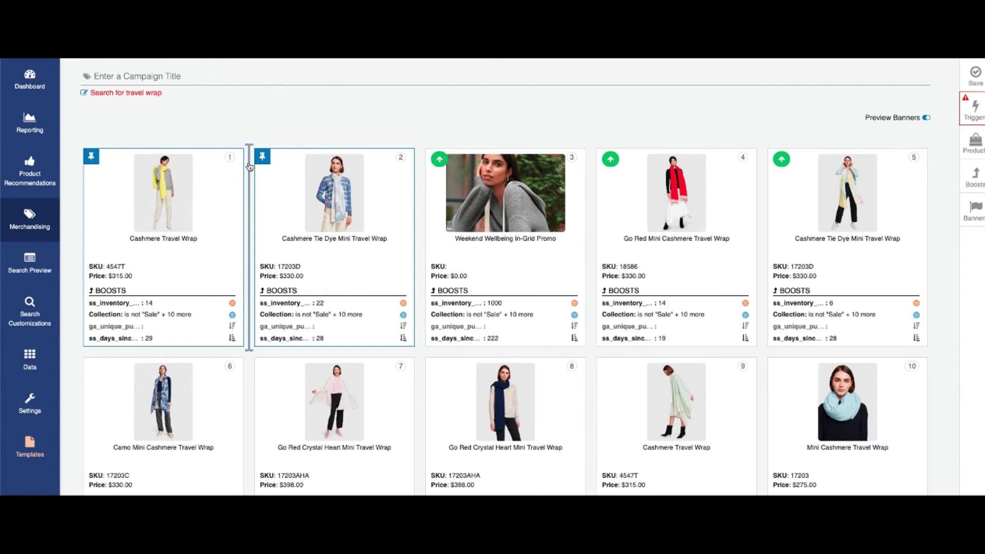
{"action": "mouse_move", "coordinate": [349, 330]}
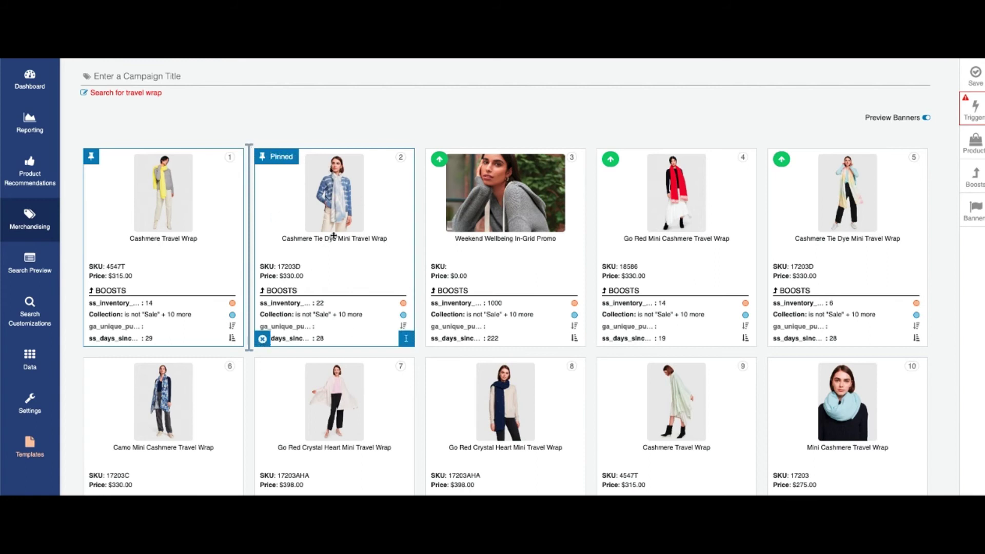
Pin the Mini Cashmere Travel Wrap from position 10 to position 2.
{"action": "left_click_drag", "start_coordinate": [868, 450], "coordinate": [323, 227]}
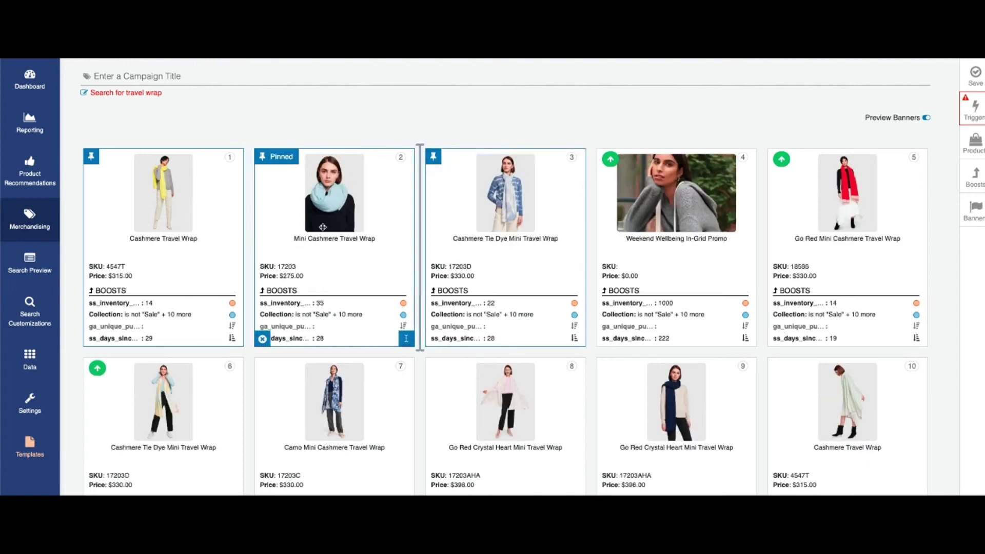
{"action": "scroll", "coordinate": [376, 226], "scroll_direction": "up", "scroll_amount": 2}
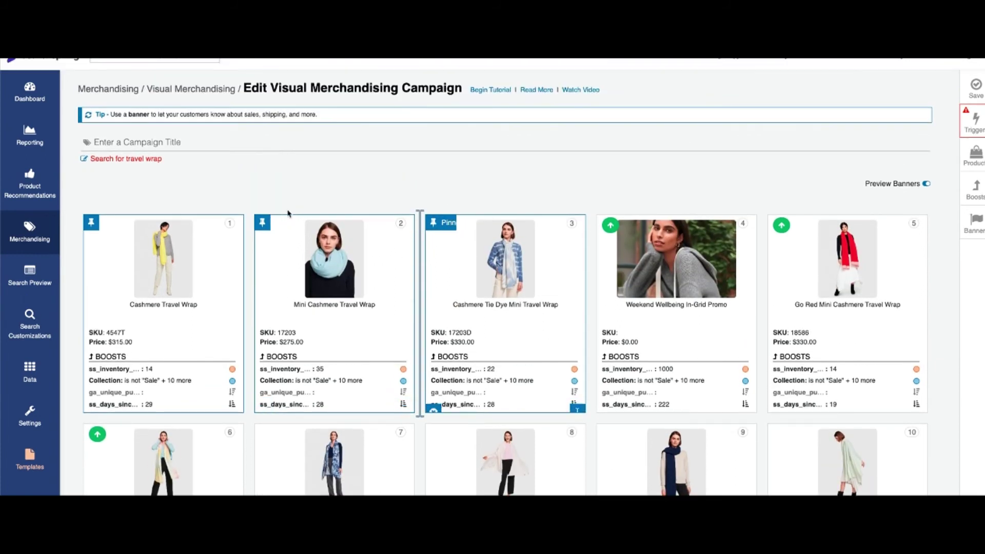
Move the insertion marker ahead of position 1 and unpin all three pinned travel wraps.
{"action": "left_click", "coordinate": [79, 238]}
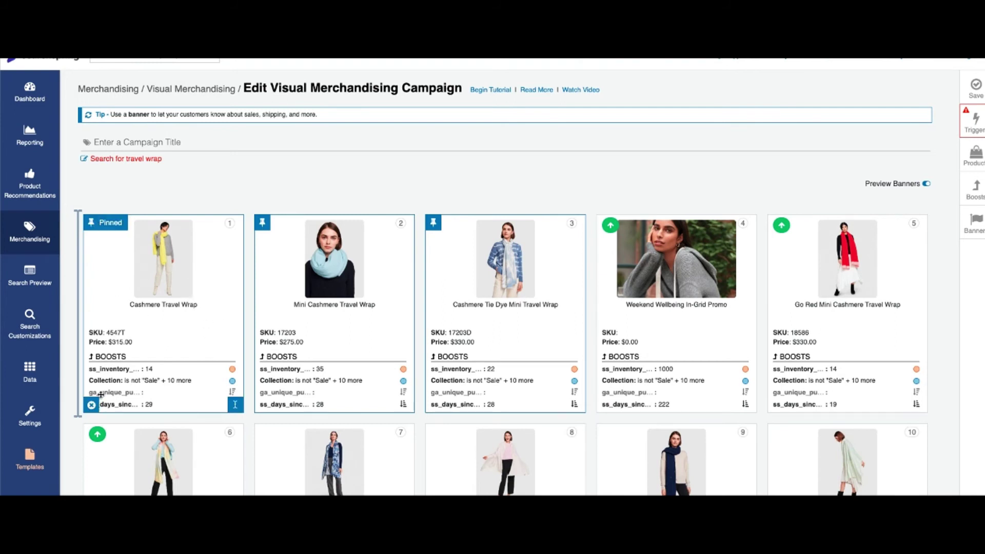
{"action": "left_click", "coordinate": [94, 406]}
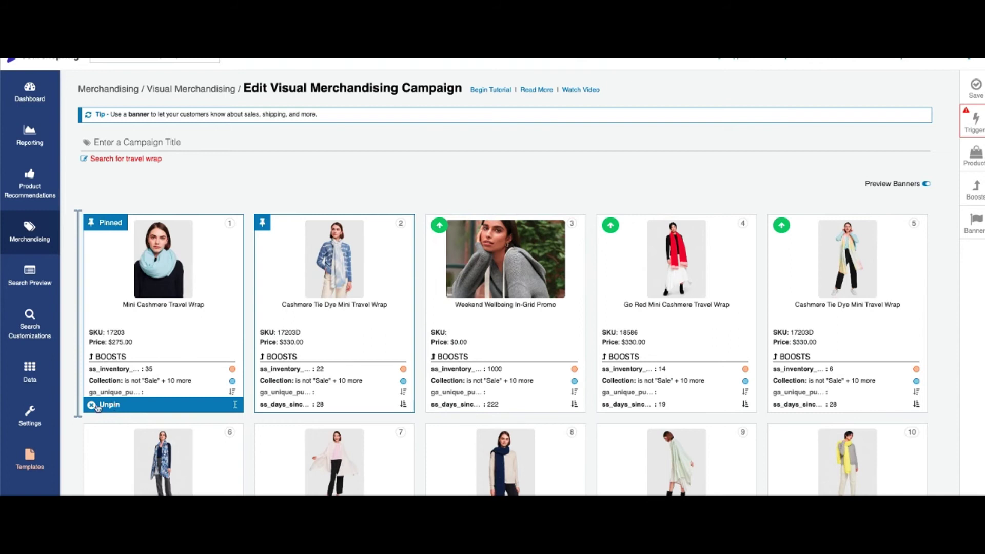
{"action": "left_click", "coordinate": [93, 407]}
{"action": "left_click", "coordinate": [93, 406]}
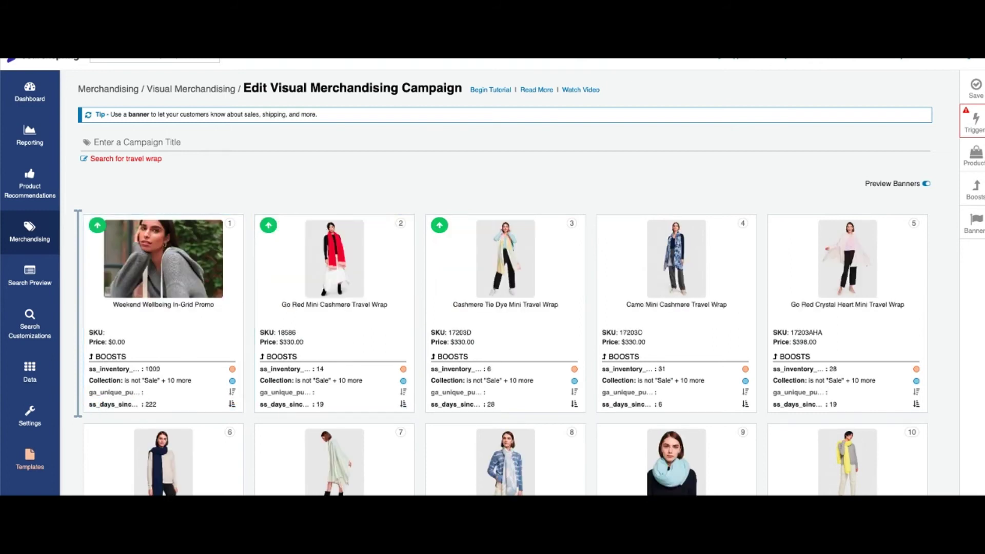
Inspect the travel wrap campaign's product boosting rules and browse the attributes available for a new boosting rule.
{"action": "left_click", "coordinate": [975, 188]}
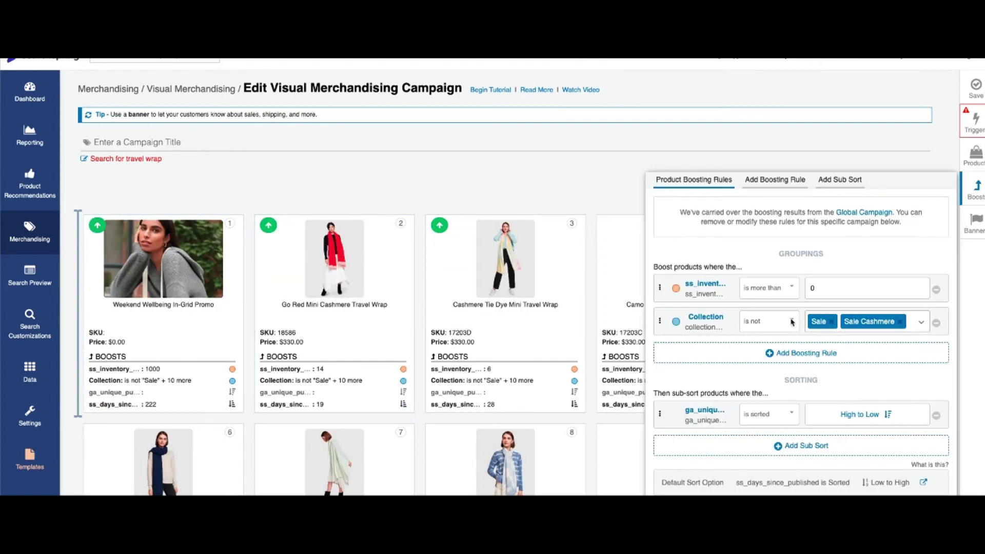
{"action": "left_click", "coordinate": [764, 357]}
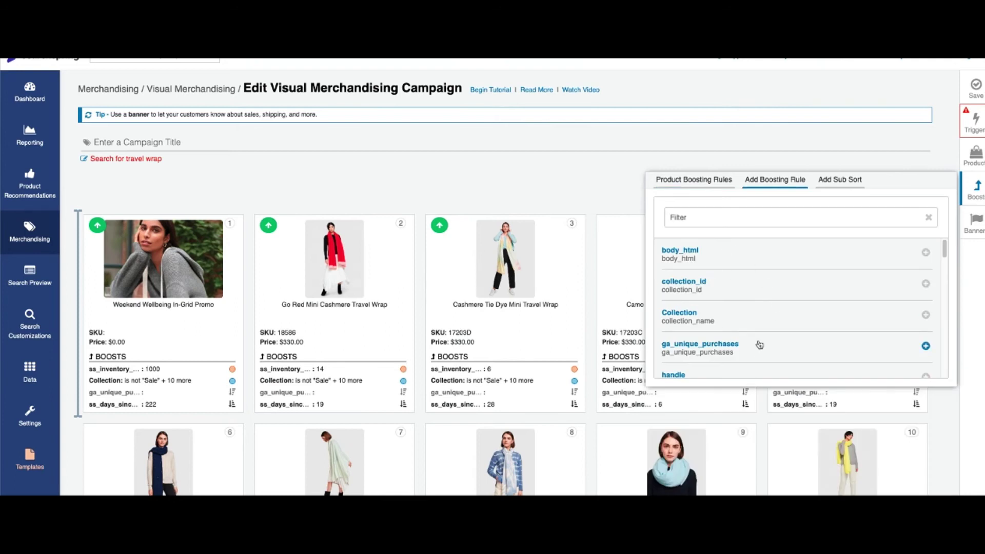
{"action": "scroll", "coordinate": [761, 344], "scroll_direction": "down", "scroll_amount": 3}
{"action": "scroll", "coordinate": [761, 344], "scroll_direction": "down", "scroll_amount": 3}
{"action": "scroll", "coordinate": [694, 334], "scroll_direction": "up", "scroll_amount": 5}
{"action": "scroll", "coordinate": [740, 329], "scroll_direction": "down", "scroll_amount": 1}
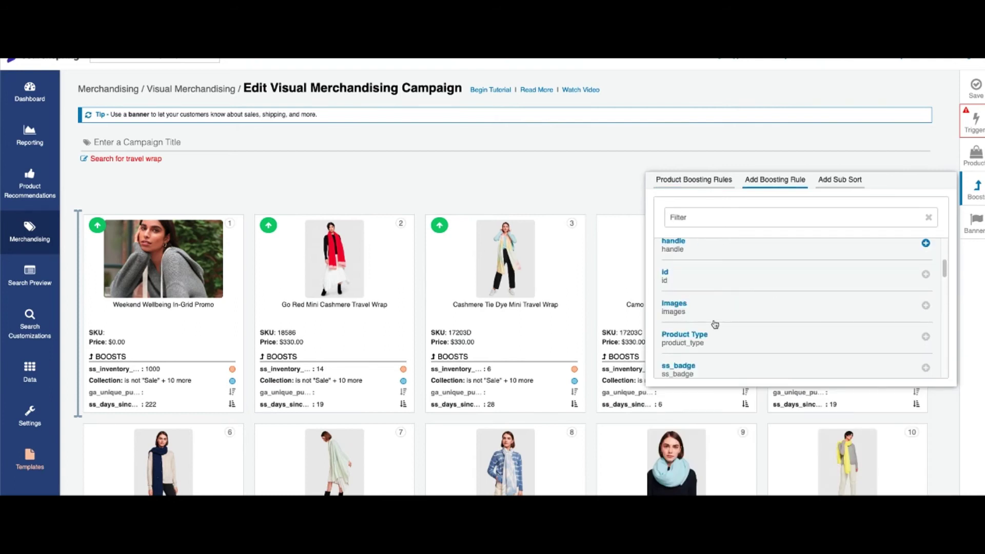
{"action": "scroll", "coordinate": [714, 324], "scroll_direction": "down", "scroll_amount": 5}
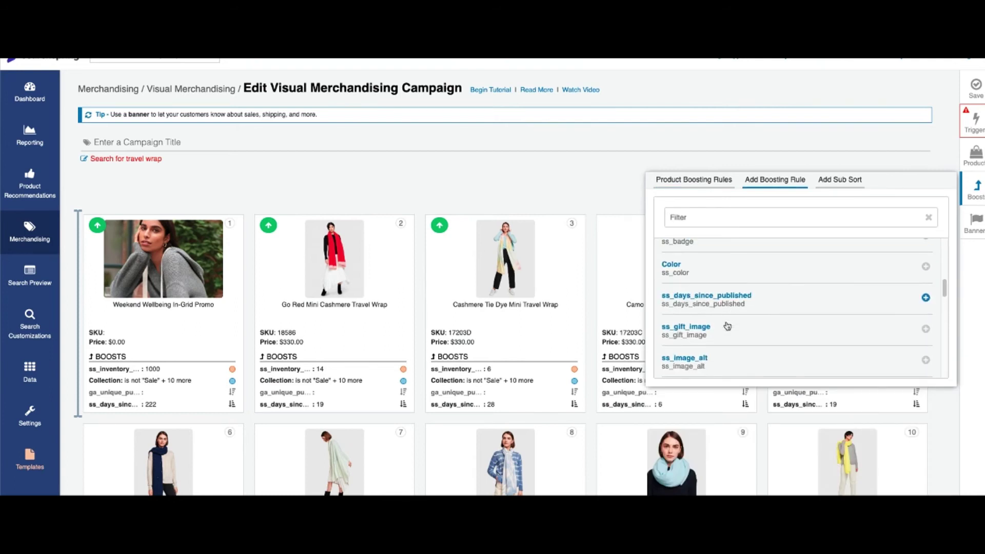
{"action": "scroll", "coordinate": [730, 327], "scroll_direction": "down", "scroll_amount": 8}
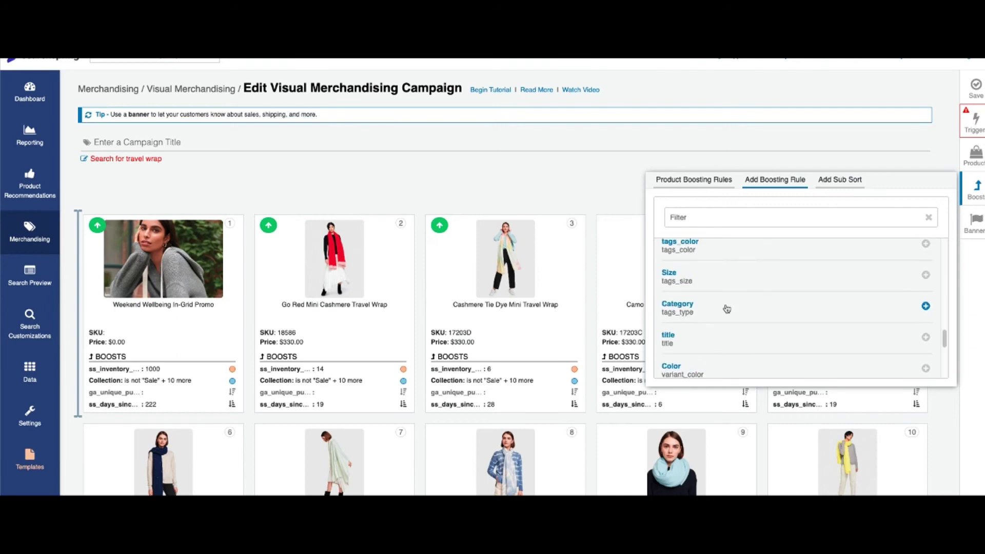
{"action": "left_click", "coordinate": [578, 198]}
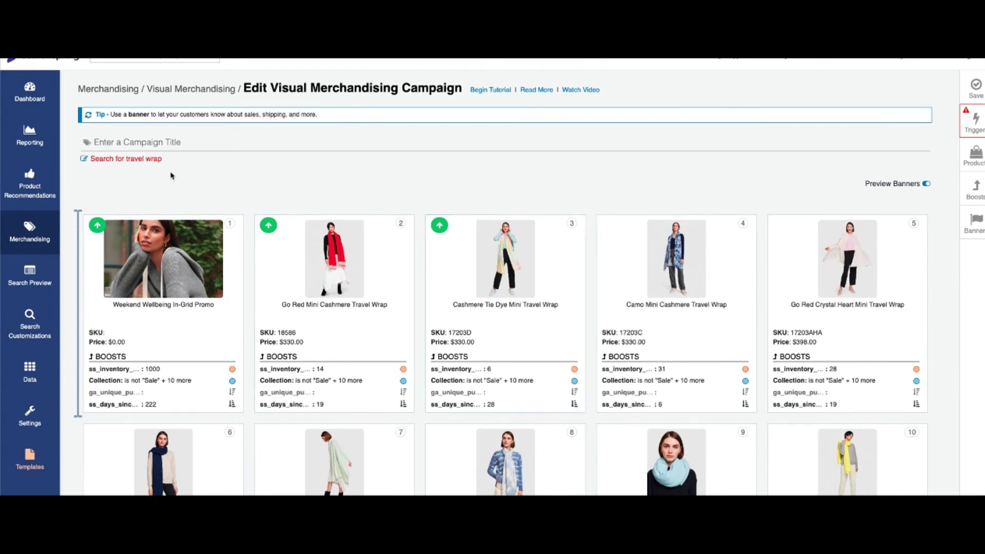
Review the travel wrap campaign's search trigger and its schedule with the start and end settings.
{"action": "left_click_drag", "start_coordinate": [162, 159], "coordinate": [127, 164]}
{"action": "left_click", "coordinate": [374, 184]}
{"action": "left_click", "coordinate": [977, 121]}
{"action": "left_click", "coordinate": [758, 113]}
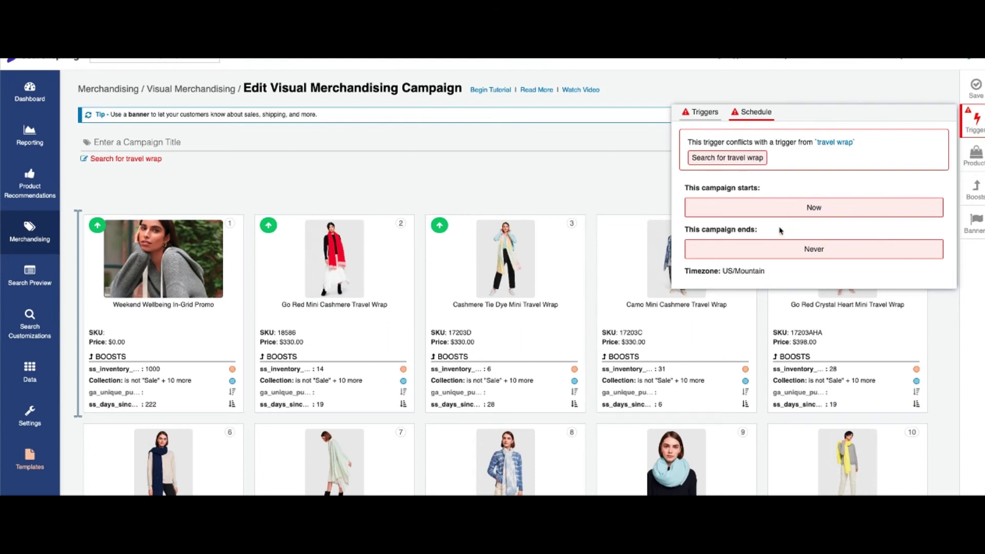
{"action": "left_click", "coordinate": [508, 181]}
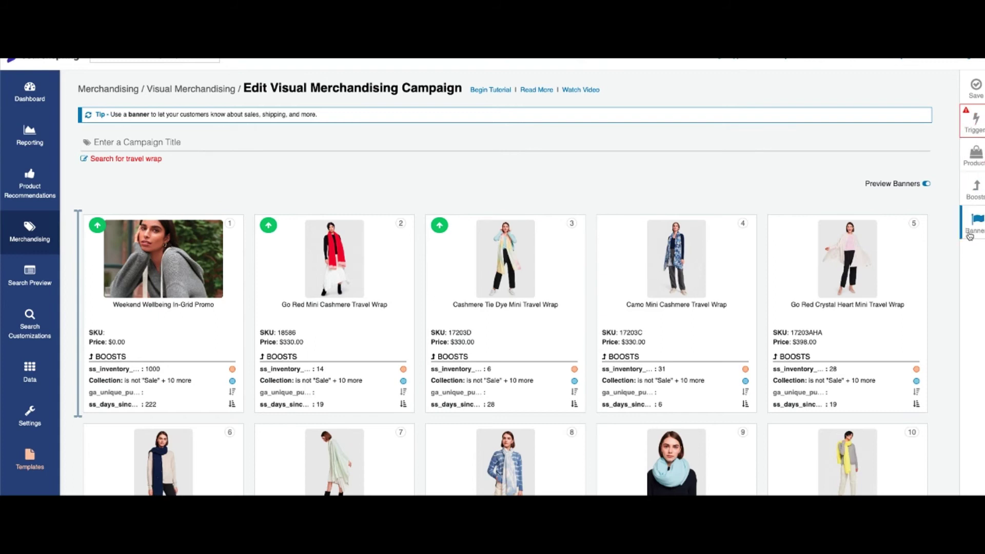
Inspect the banner form of the travel wrap campaign, covering placement, banner type and custom HTML code.
{"action": "left_click", "coordinate": [973, 228]}
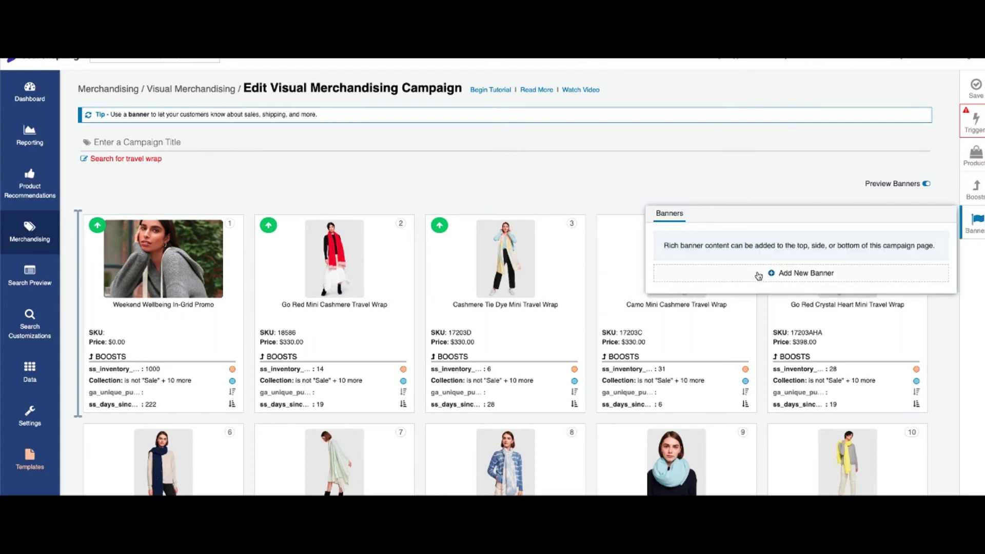
{"action": "left_click", "coordinate": [757, 272]}
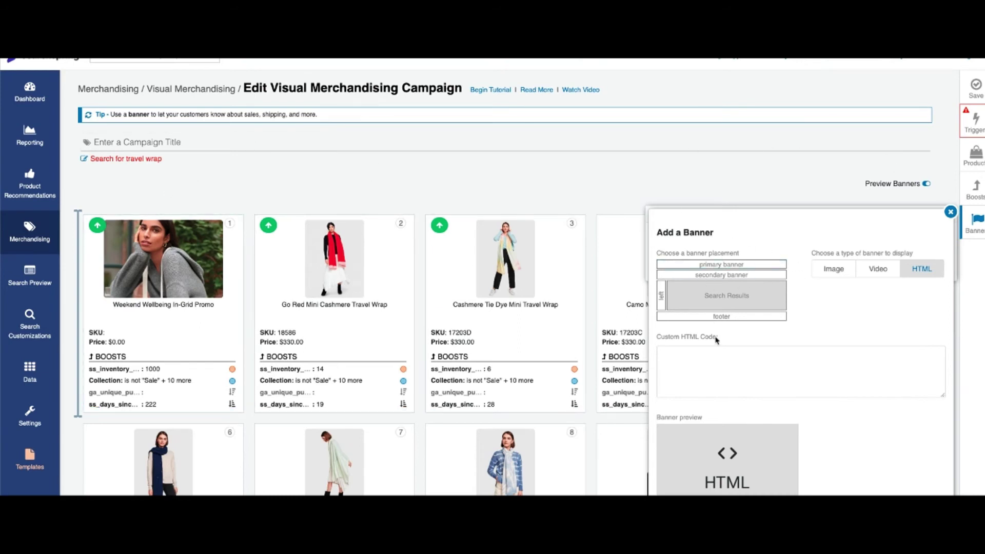
{"action": "left_click", "coordinate": [980, 297]}
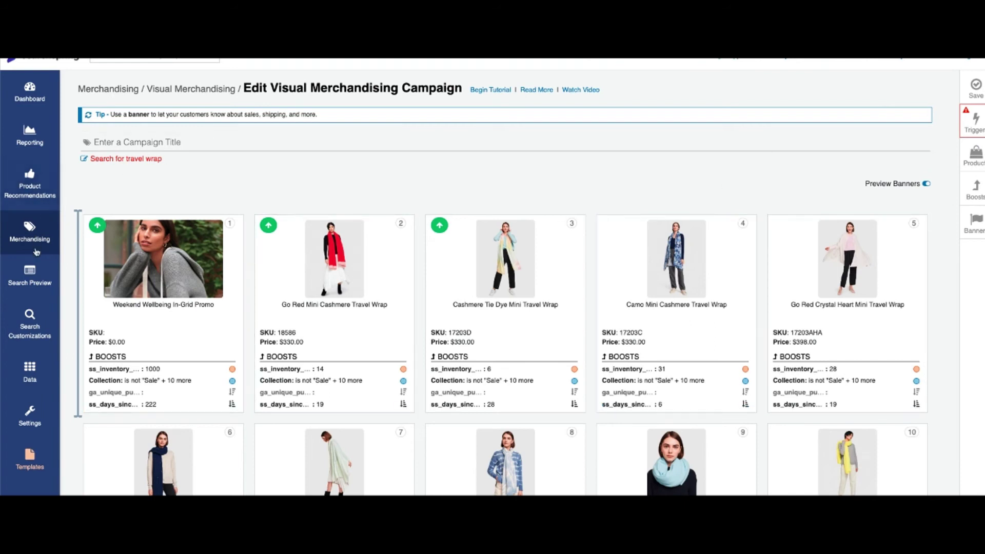
{"action": "left_click", "coordinate": [32, 246]}
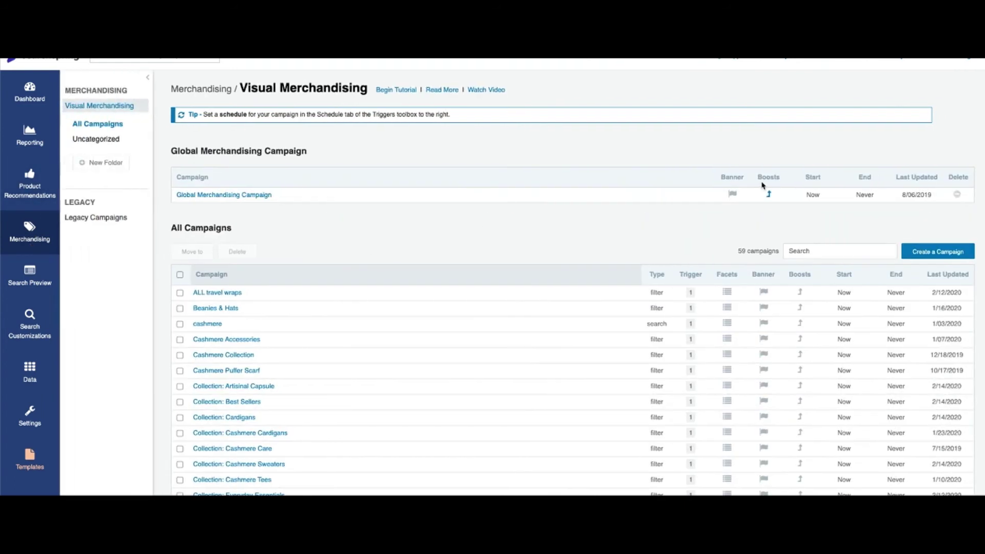
{"action": "left_click", "coordinate": [938, 256]}
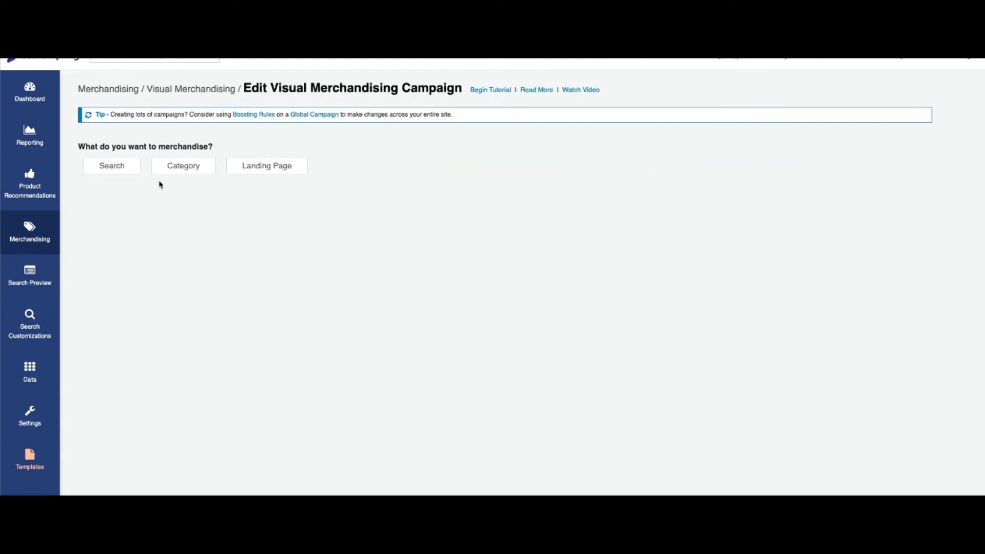
{"action": "left_click", "coordinate": [171, 168]}
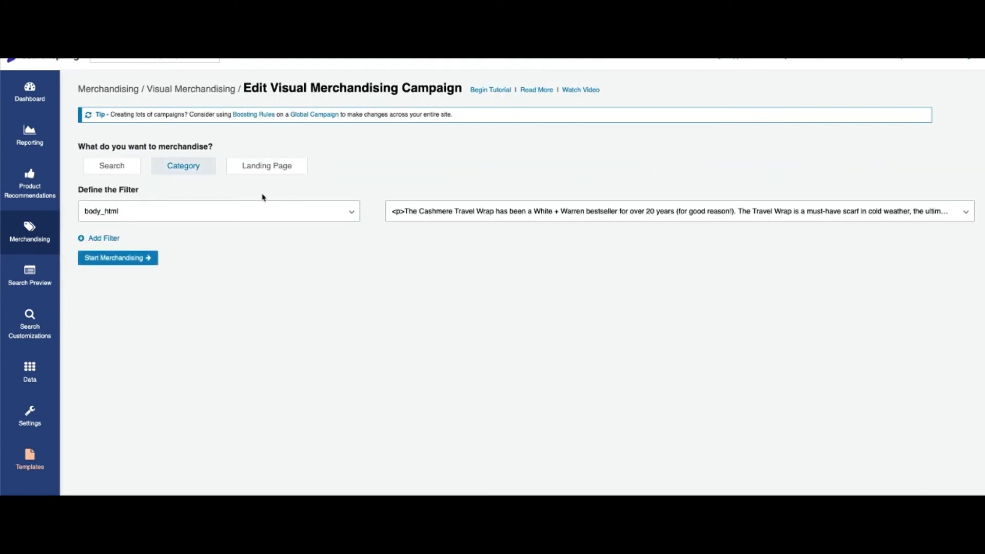
{"action": "left_click", "coordinate": [262, 208]}
{"action": "type", "text": "c"}
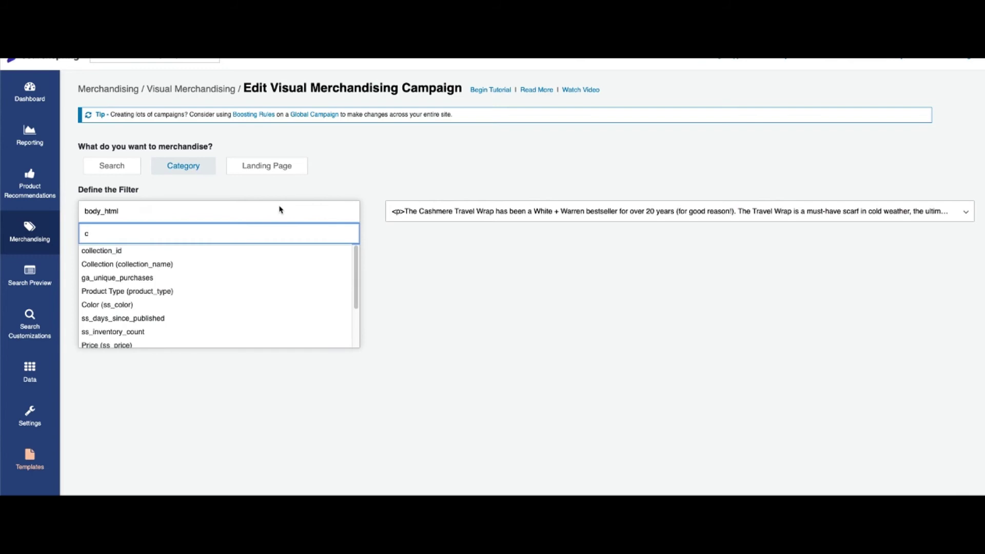
{"action": "type", "text": "o"}
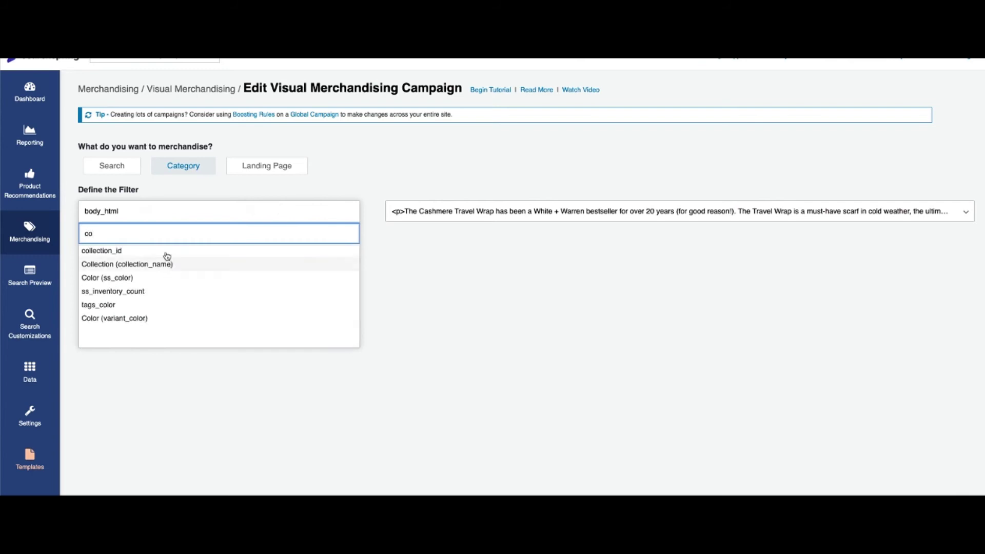
{"action": "left_click", "coordinate": [164, 252]}
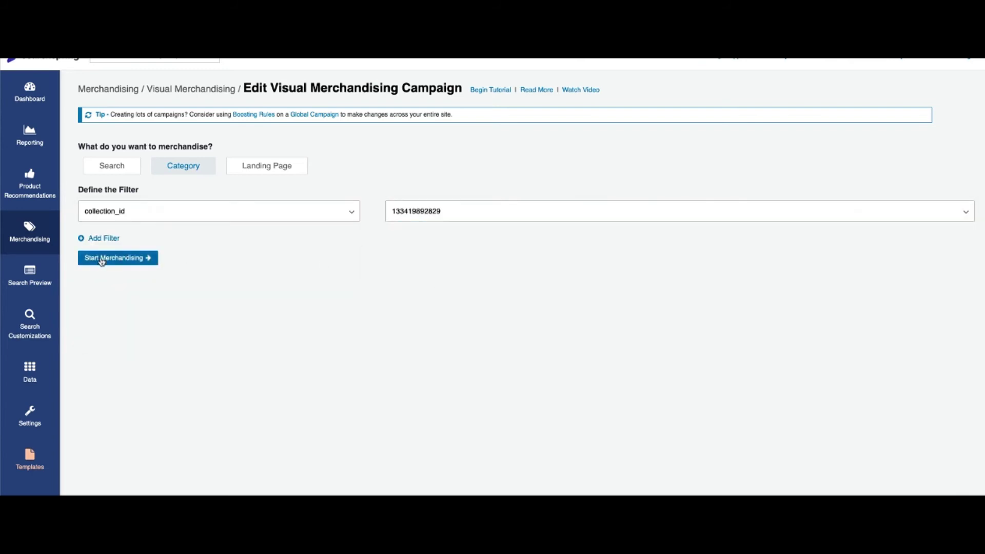
{"action": "left_click", "coordinate": [117, 259]}
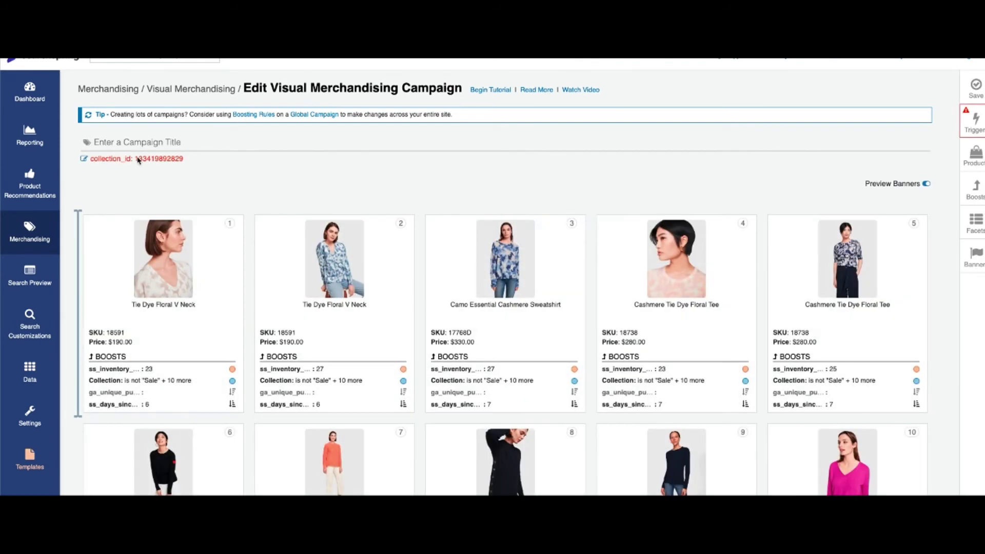
Examine the category campaign's title field, collection trigger, carried-over boosting rules and product order.
{"action": "left_click", "coordinate": [94, 145]}
{"action": "left_click", "coordinate": [296, 182]}
{"action": "left_click_drag", "start_coordinate": [213, 164], "coordinate": [90, 160]}
{"action": "left_click", "coordinate": [390, 188]}
{"action": "left_click", "coordinate": [975, 188]}
{"action": "scroll", "coordinate": [251, 274], "scroll_direction": "down", "scroll_amount": 10}
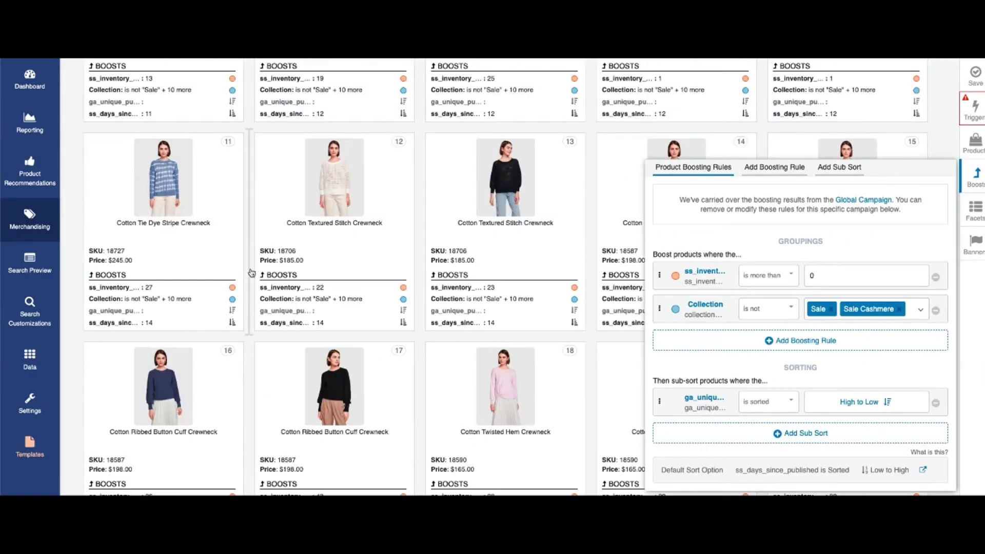
{"action": "scroll", "coordinate": [290, 251], "scroll_direction": "up", "scroll_amount": 10}
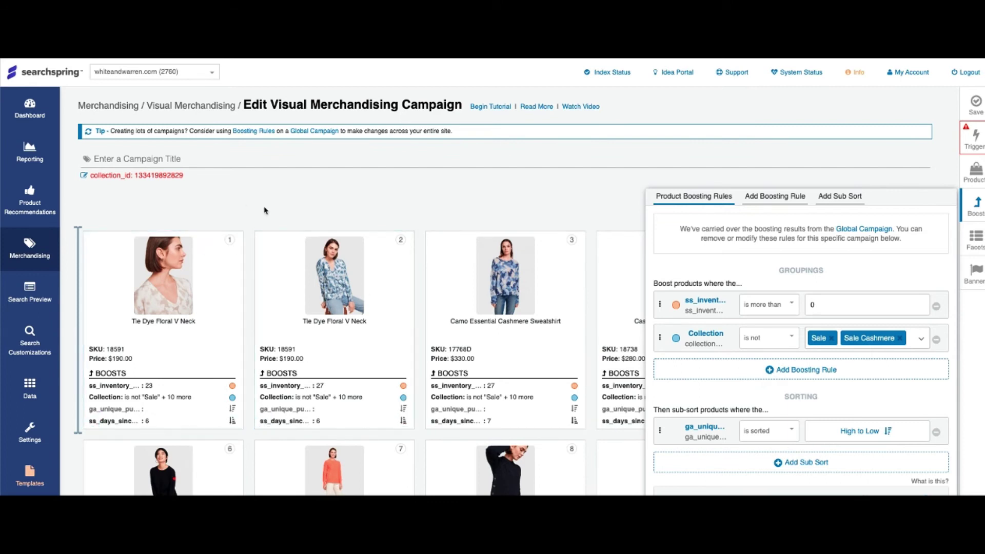
{"action": "left_click", "coordinate": [266, 210]}
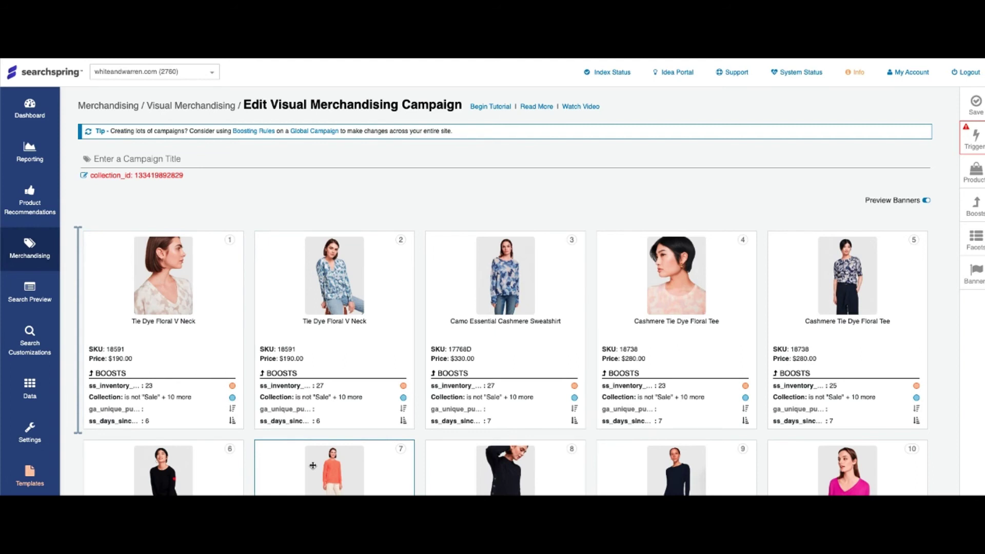
Pin the Cotton Side Button Ribbed Tunic from position 7 to position 1 and unpin it again.
{"action": "left_click_drag", "start_coordinate": [312, 465], "coordinate": [121, 282]}
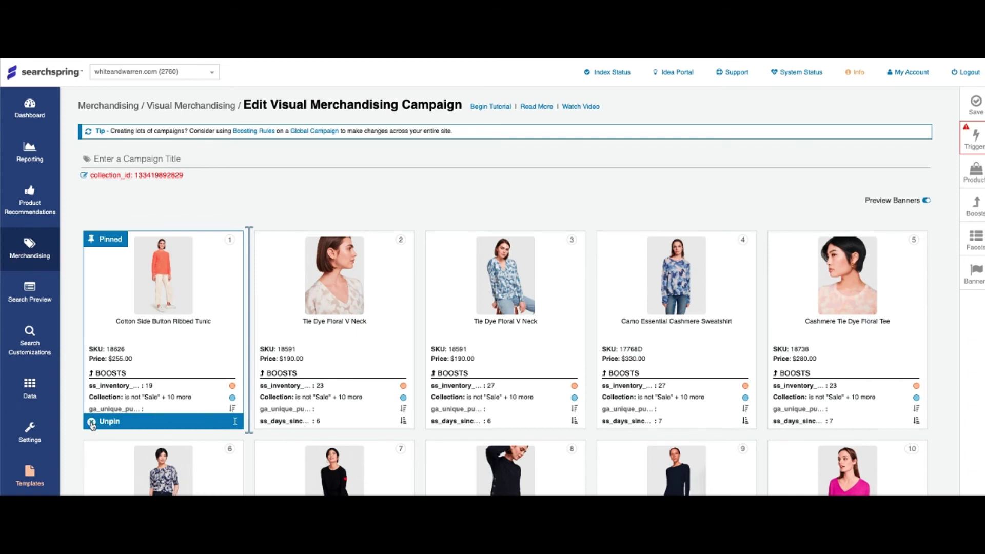
{"action": "left_click", "coordinate": [91, 422]}
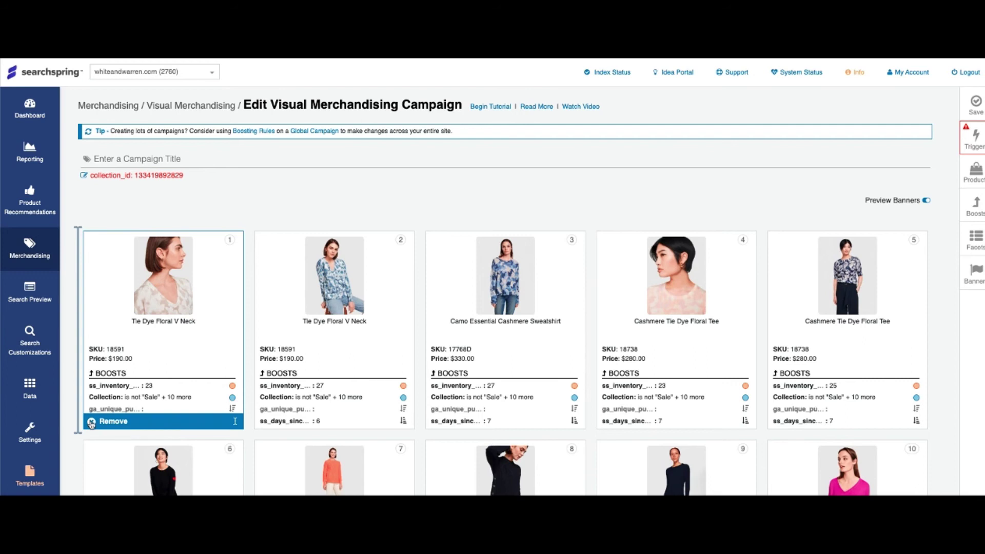
Remove the Tie Dye Floral V Neck in position 1 from the collection's results.
{"action": "left_click", "coordinate": [92, 422]}
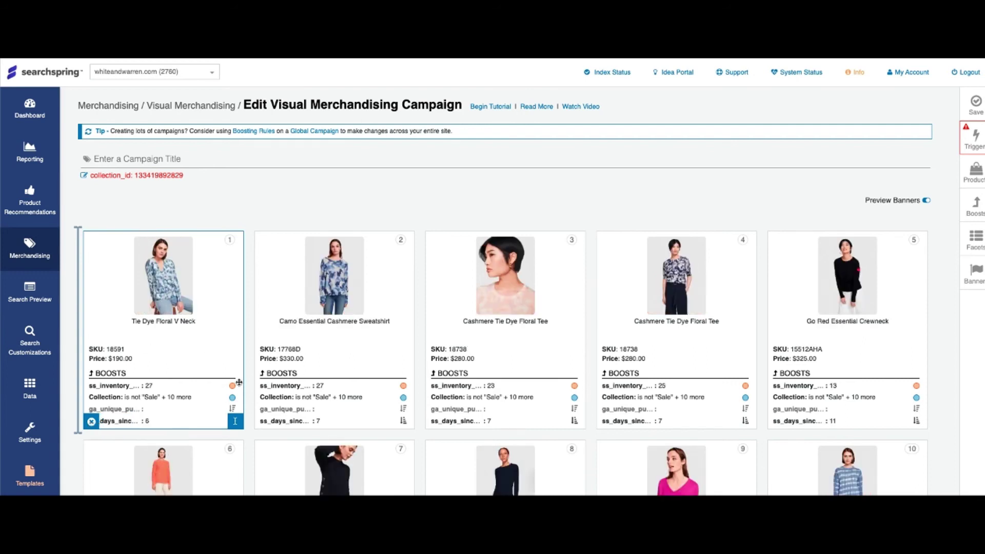
{"action": "left_click_drag", "start_coordinate": [183, 175], "coordinate": [135, 176]}
{"action": "left_click", "coordinate": [162, 196]}
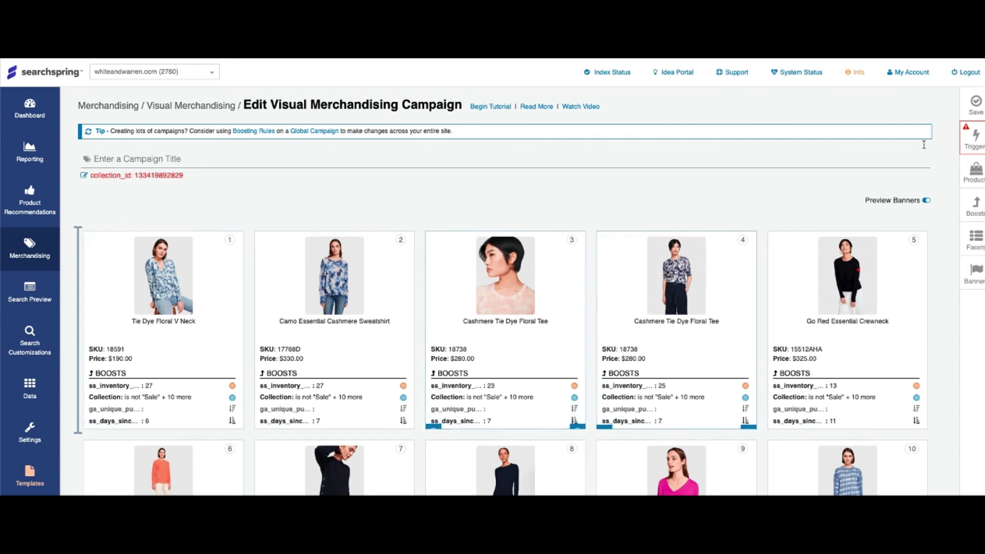
Restore the Tie Dye Floral V Neck from the campaign's removed products.
{"action": "left_click", "coordinate": [975, 172]}
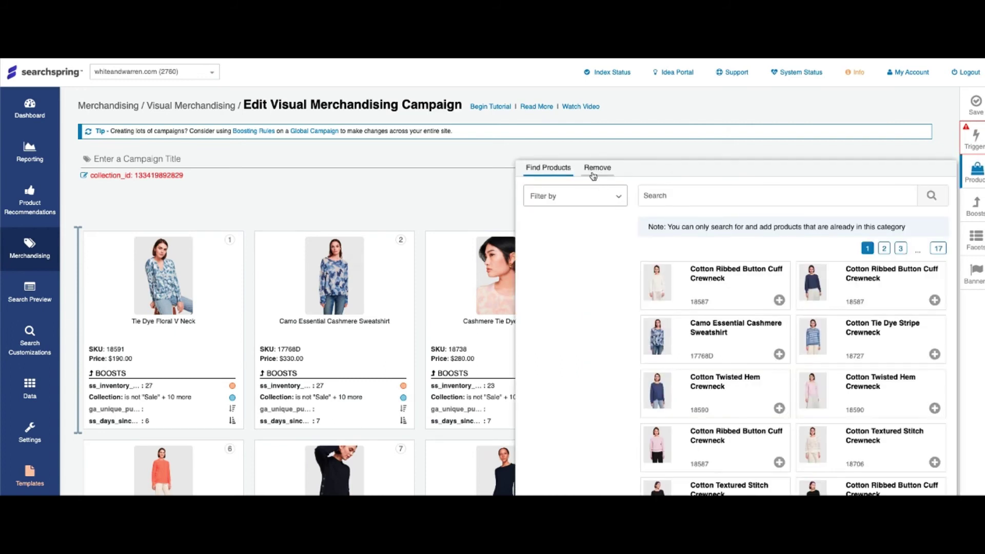
{"action": "left_click", "coordinate": [595, 169]}
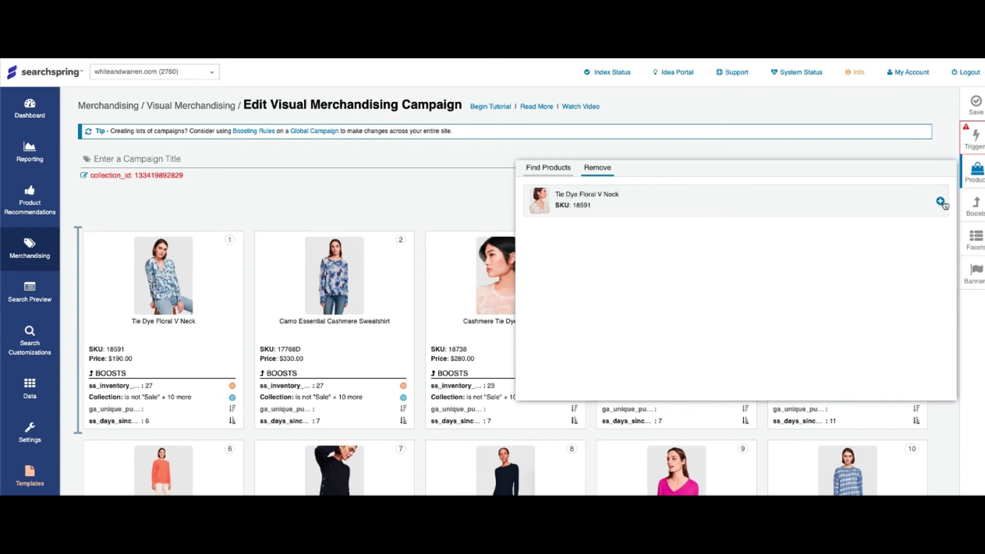
{"action": "left_click", "coordinate": [941, 201]}
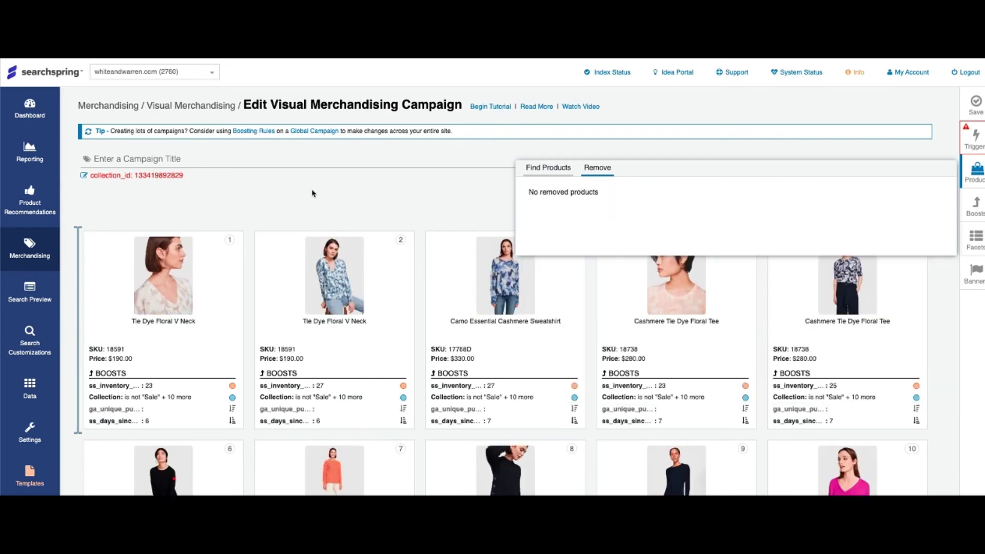
{"action": "left_click", "coordinate": [297, 202]}
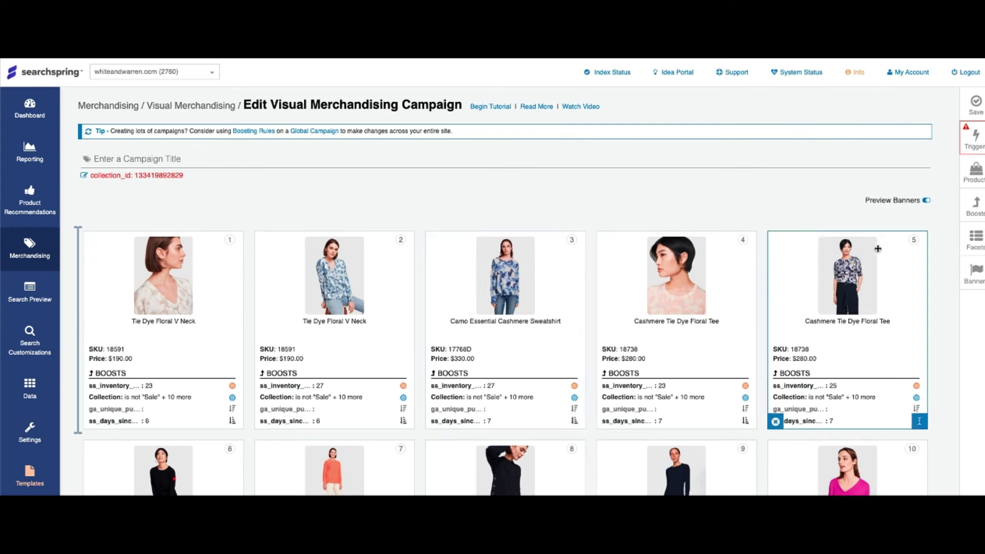
Open the category campaign's facet settings to view the custom facet order option.
{"action": "left_click", "coordinate": [976, 239]}
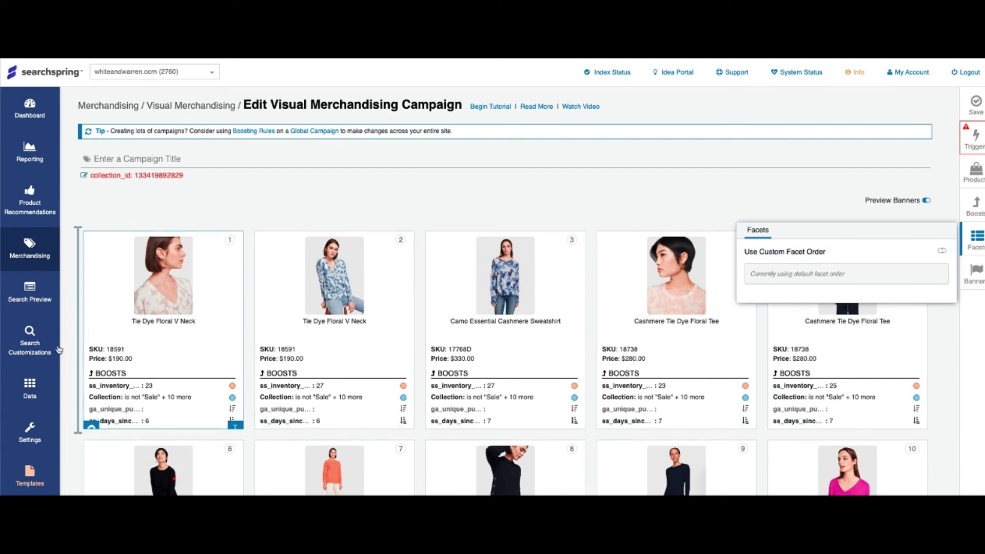
Enable the custom facet order with Size first and hide the Category and Color facets.
{"action": "left_click", "coordinate": [942, 250]}
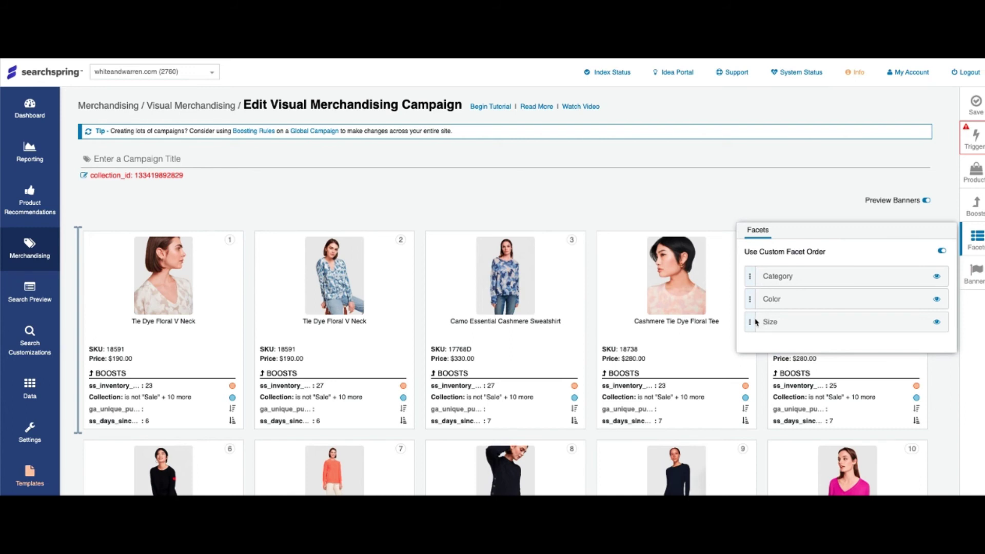
{"action": "left_click_drag", "start_coordinate": [755, 322], "coordinate": [750, 275]}
{"action": "left_click", "coordinate": [936, 299]}
{"action": "left_click", "coordinate": [935, 321]}
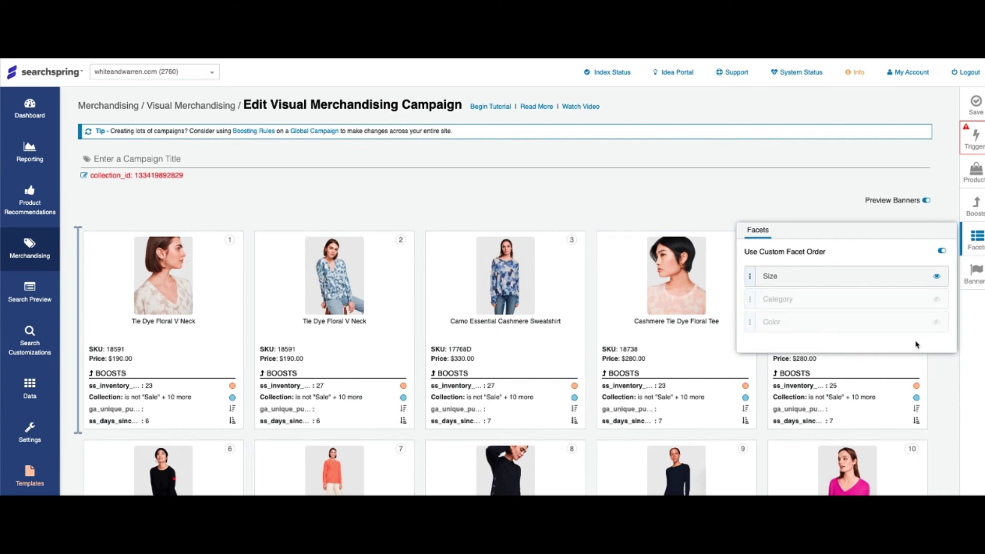
Make the Category and Color facets visible again and close the facet settings.
{"action": "left_click", "coordinate": [937, 299]}
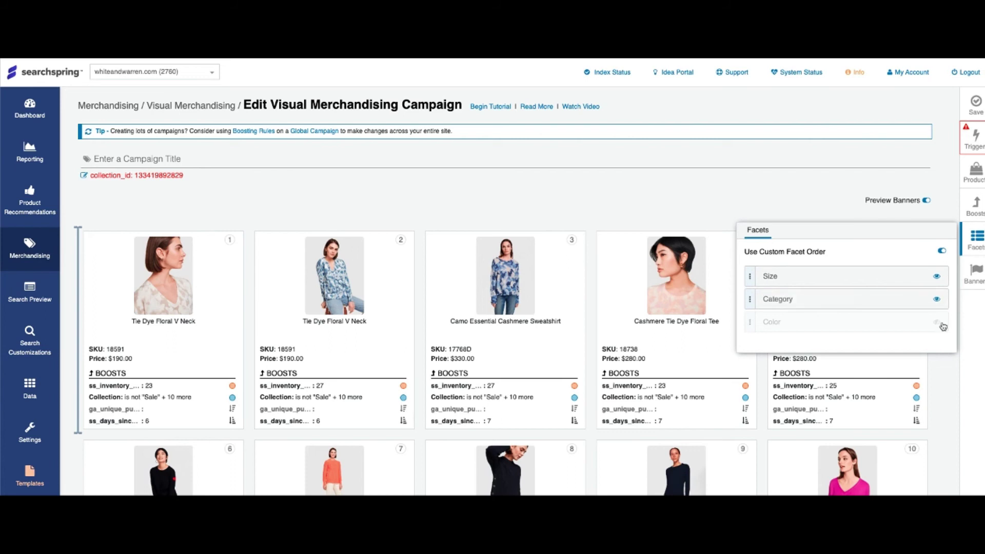
{"action": "left_click", "coordinate": [938, 323]}
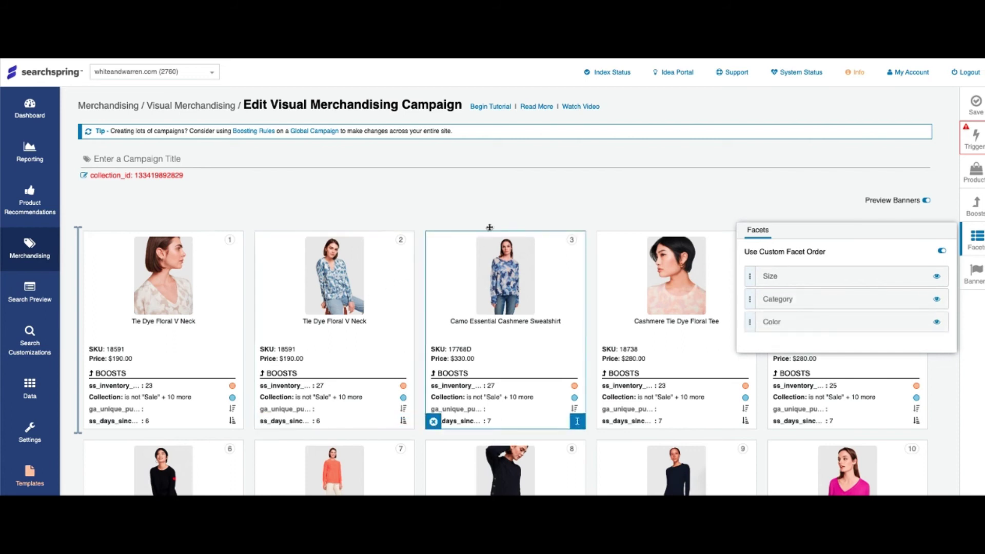
{"action": "left_click", "coordinate": [503, 199]}
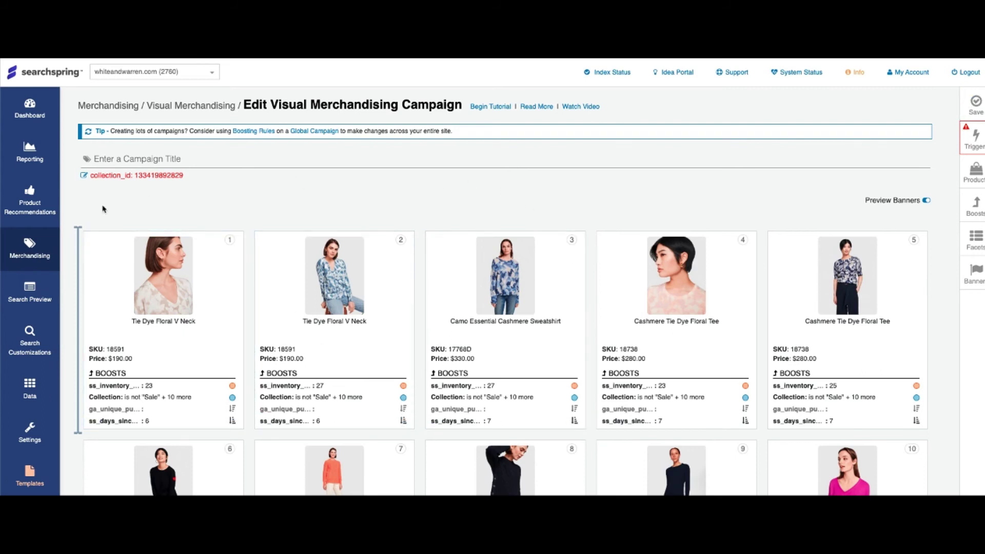
Leave the category campaign without saving and create a new tag-based merchandising campaign titled "test".
{"action": "left_click", "coordinate": [30, 255]}
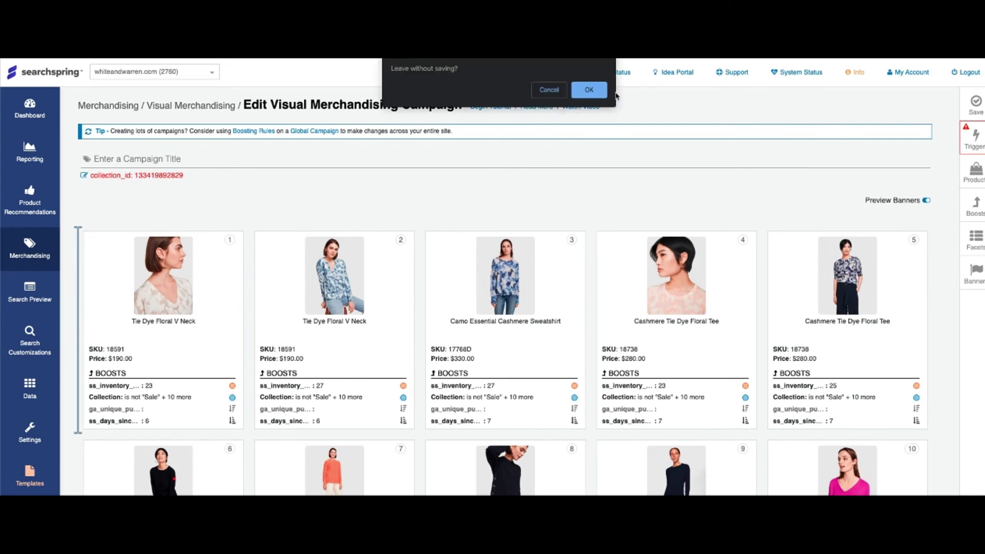
{"action": "left_click", "coordinate": [603, 95]}
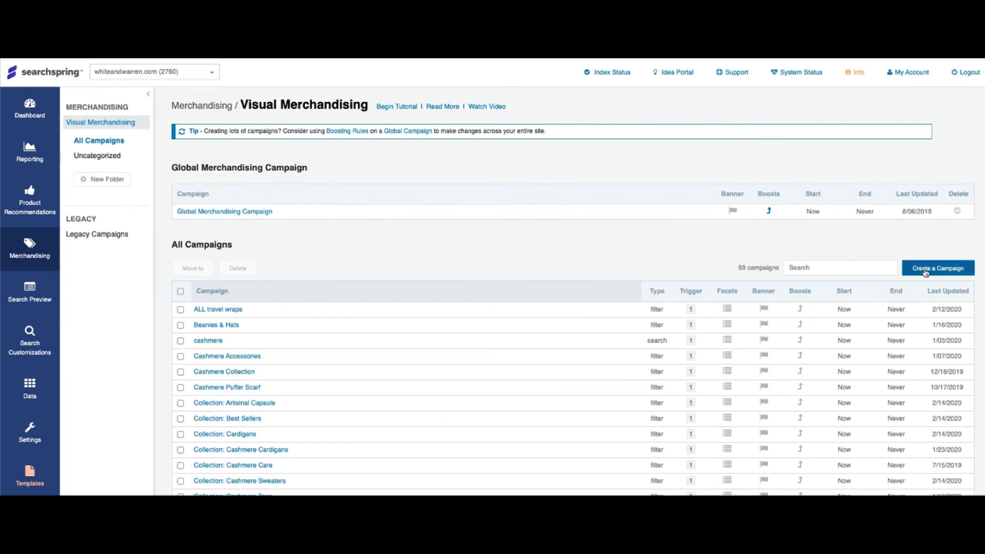
{"action": "left_click", "coordinate": [926, 268]}
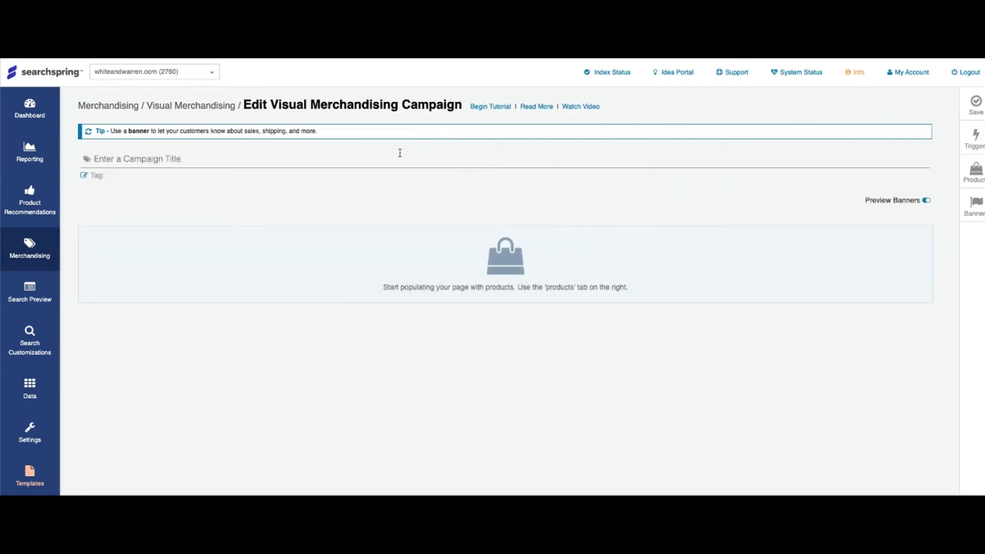
{"action": "left_click", "coordinate": [302, 155]}
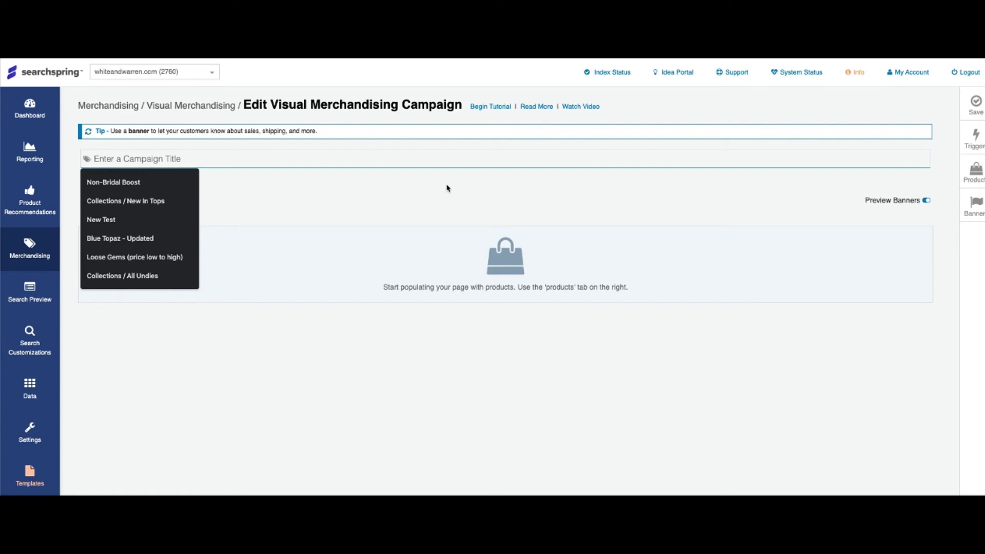
{"action": "type", "text": "test"}
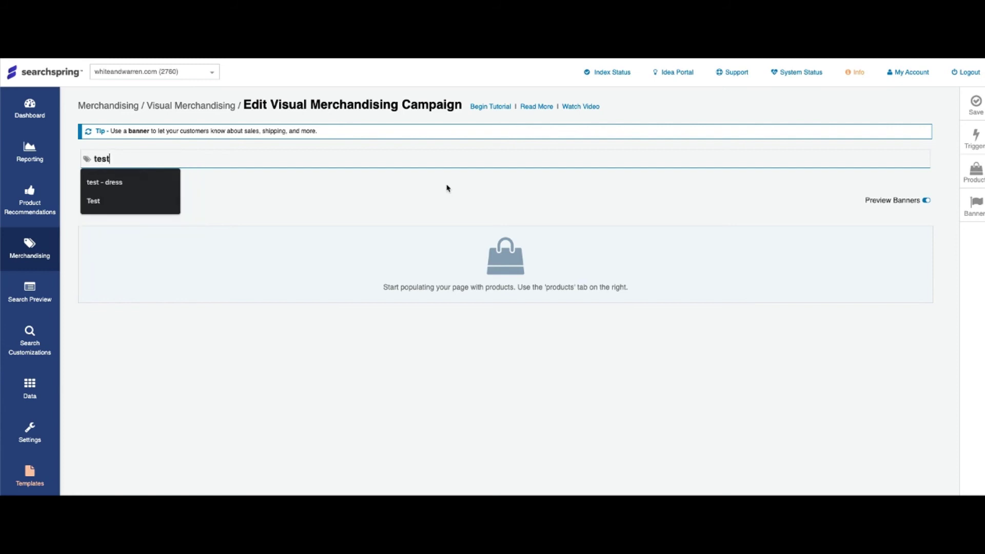
{"action": "key", "text": "Return"}
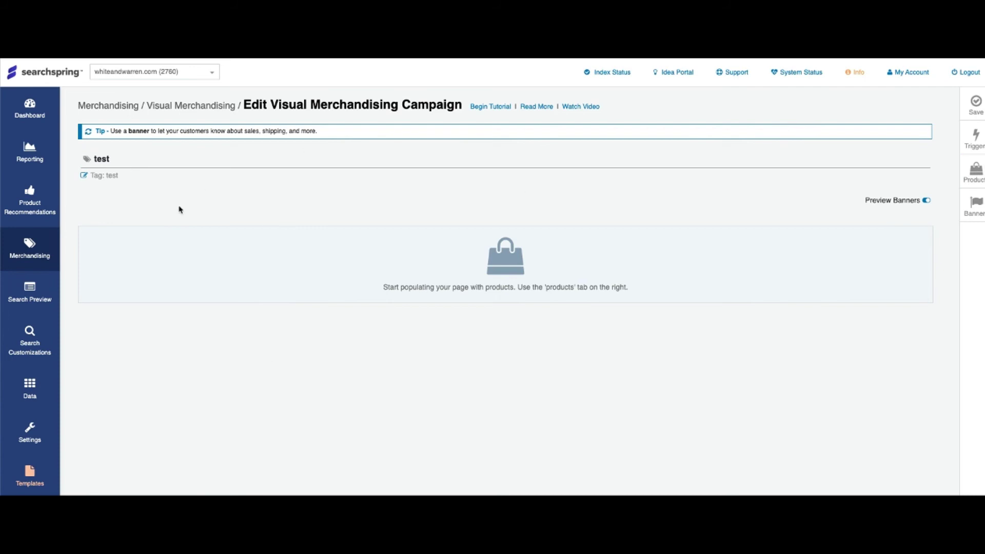
Filter the available products by Color: Beige and pin the first ten matches to the test campaign.
{"action": "left_click", "coordinate": [976, 177]}
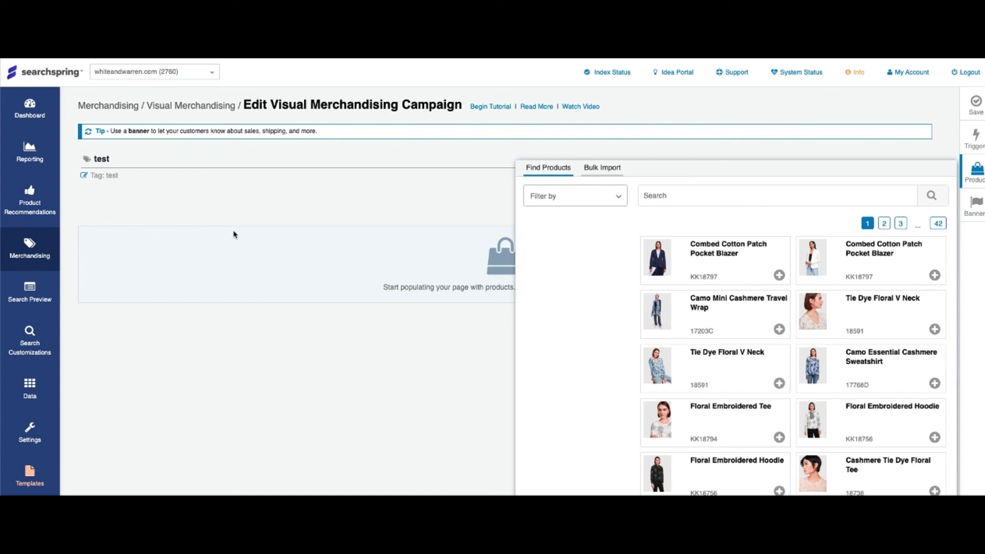
{"action": "left_click", "coordinate": [550, 191]}
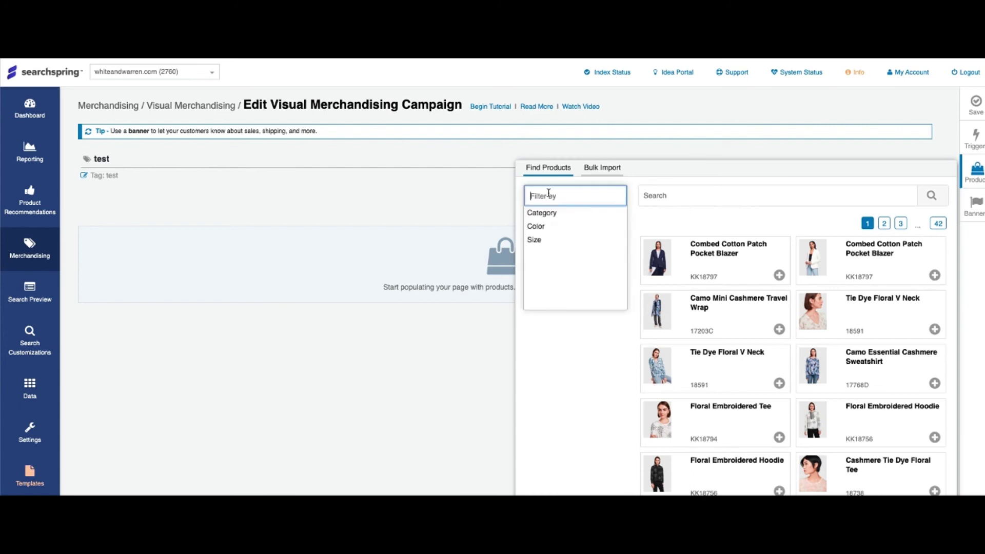
{"action": "left_click", "coordinate": [547, 227]}
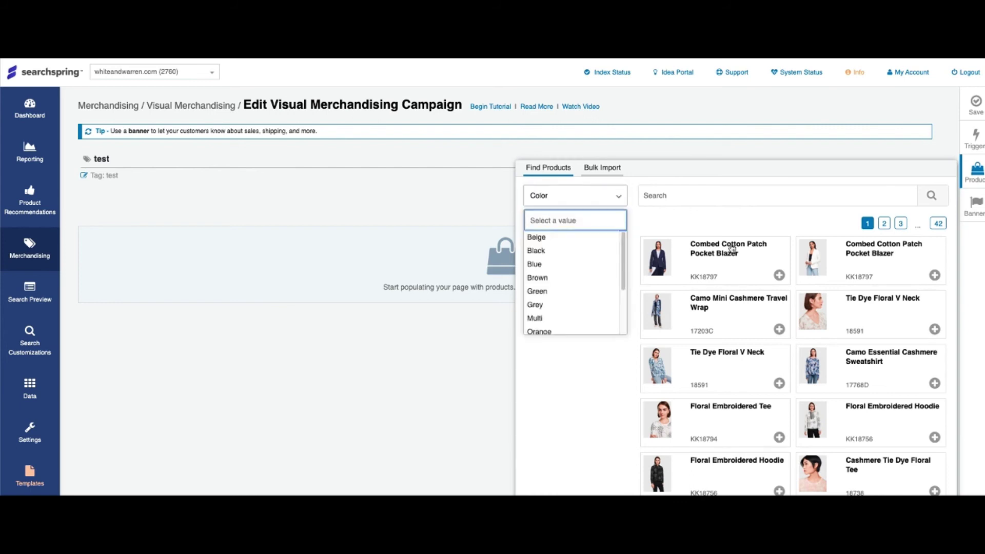
{"action": "left_click", "coordinate": [546, 250]}
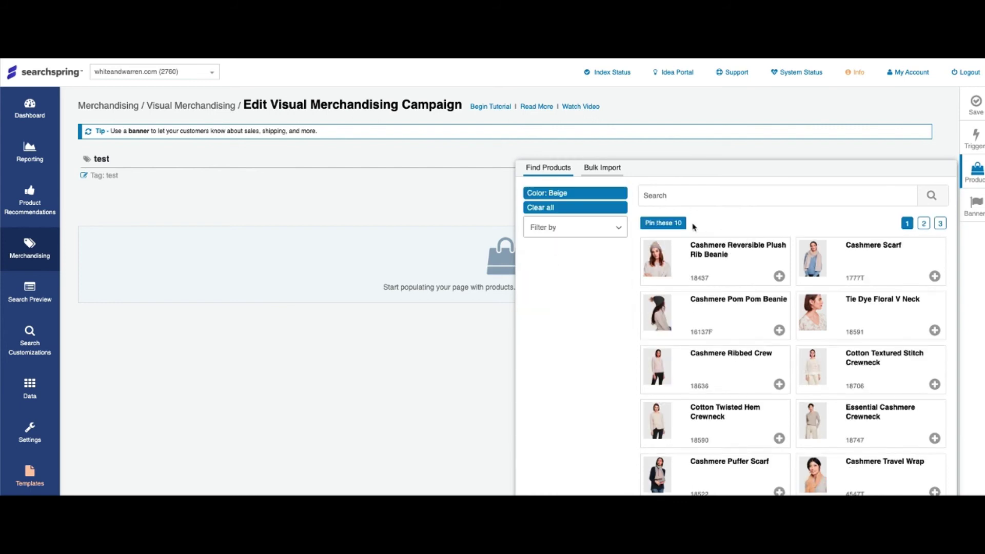
{"action": "left_click", "coordinate": [662, 223]}
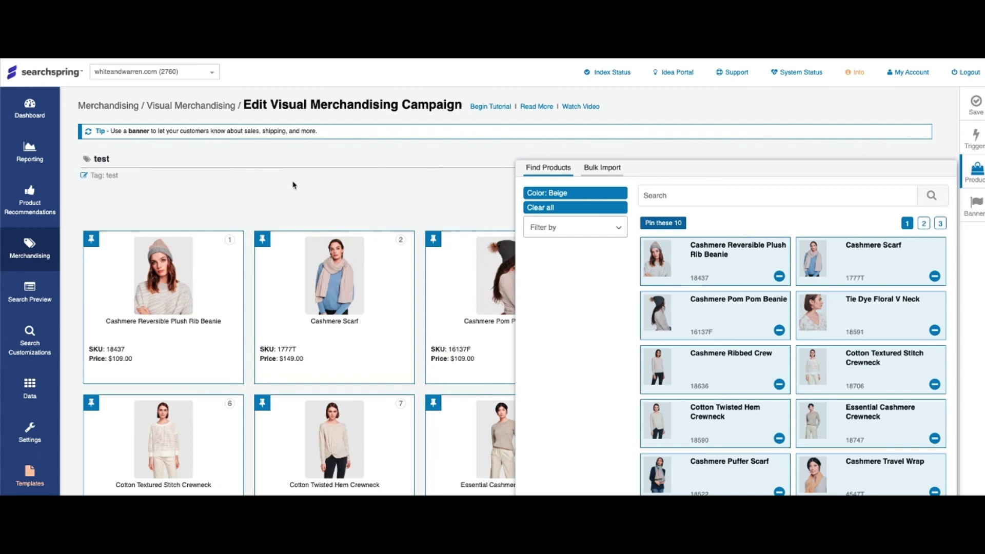
{"action": "left_click", "coordinate": [321, 200]}
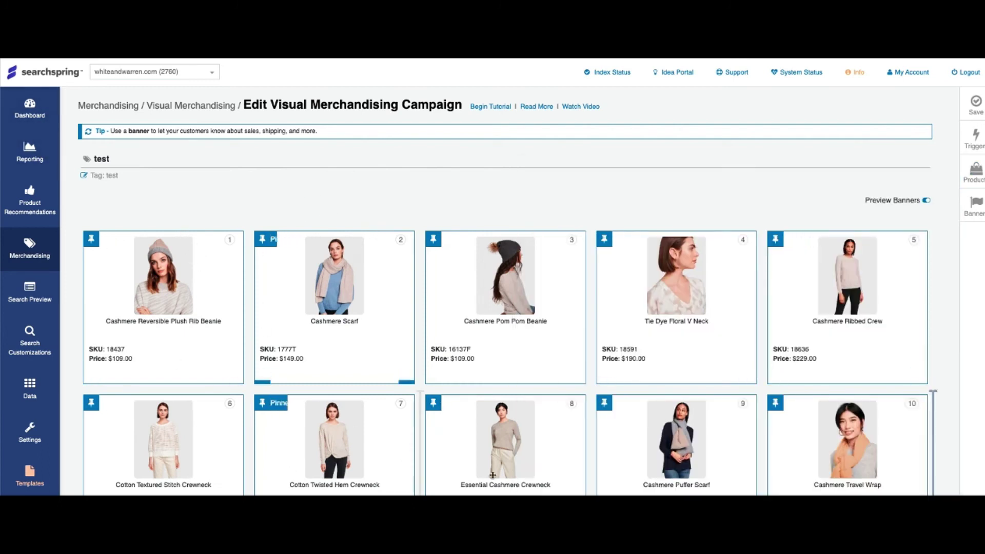
Review the product filter choices and the Bulk Import option for pasting SKUs or IDs.
{"action": "left_click", "coordinate": [975, 172]}
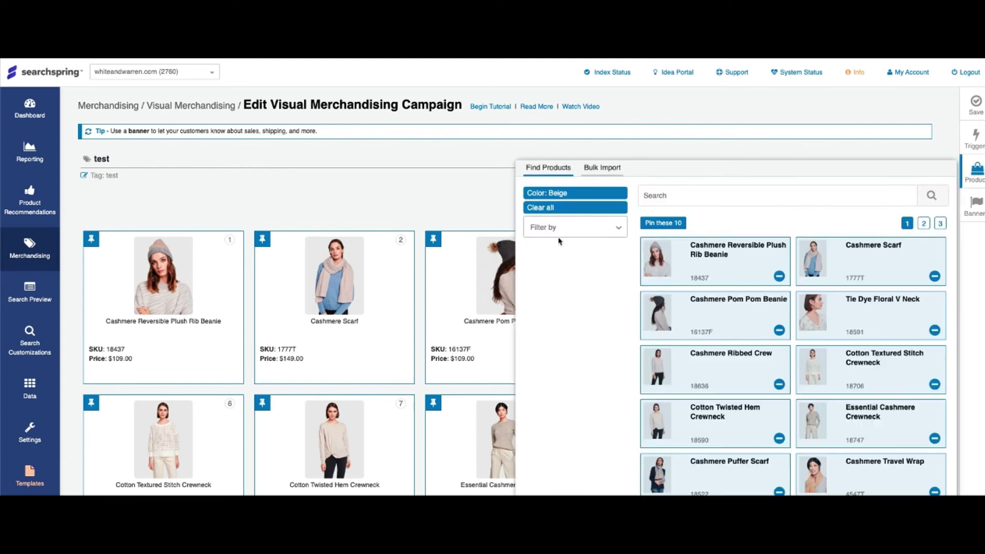
{"action": "left_click", "coordinate": [554, 228]}
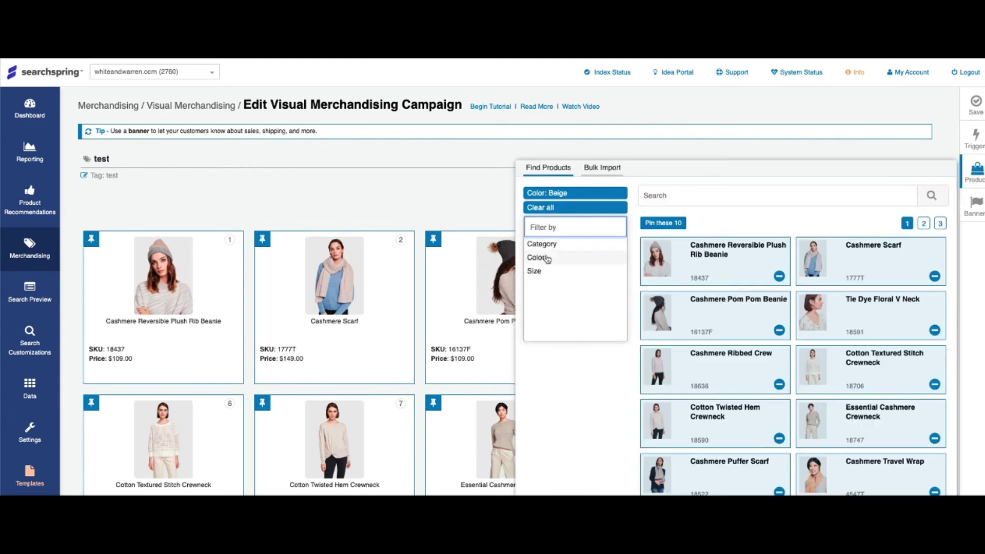
{"action": "left_click", "coordinate": [685, 194]}
{"action": "left_click", "coordinate": [602, 167]}
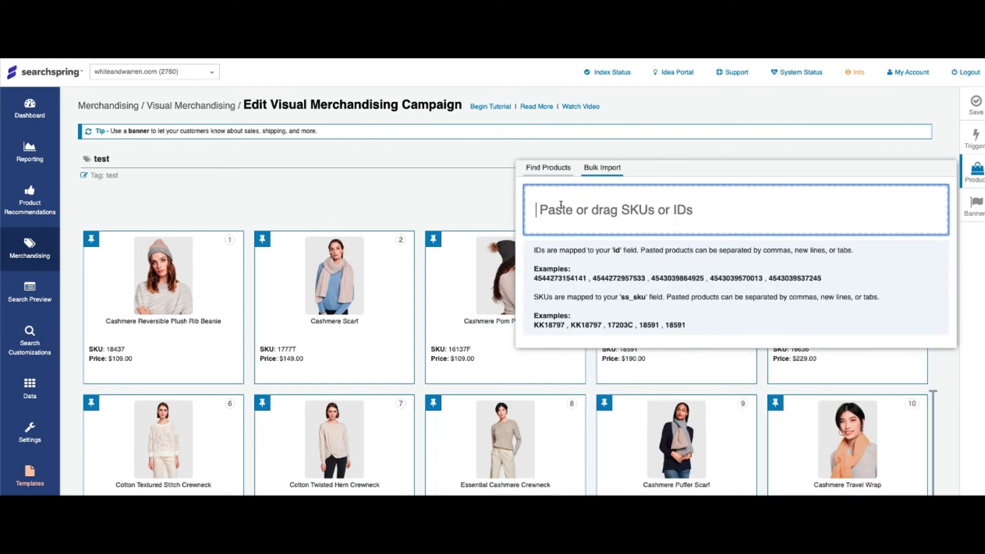
{"action": "left_click", "coordinate": [386, 205]}
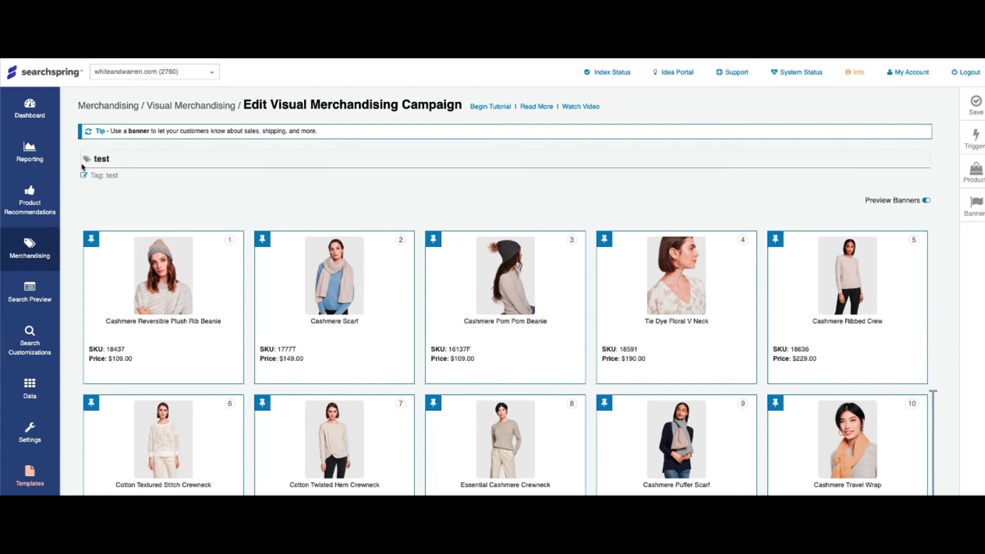
Save the test campaign.
{"action": "left_click", "coordinate": [975, 105]}
{"action": "left_click", "coordinate": [847, 132]}
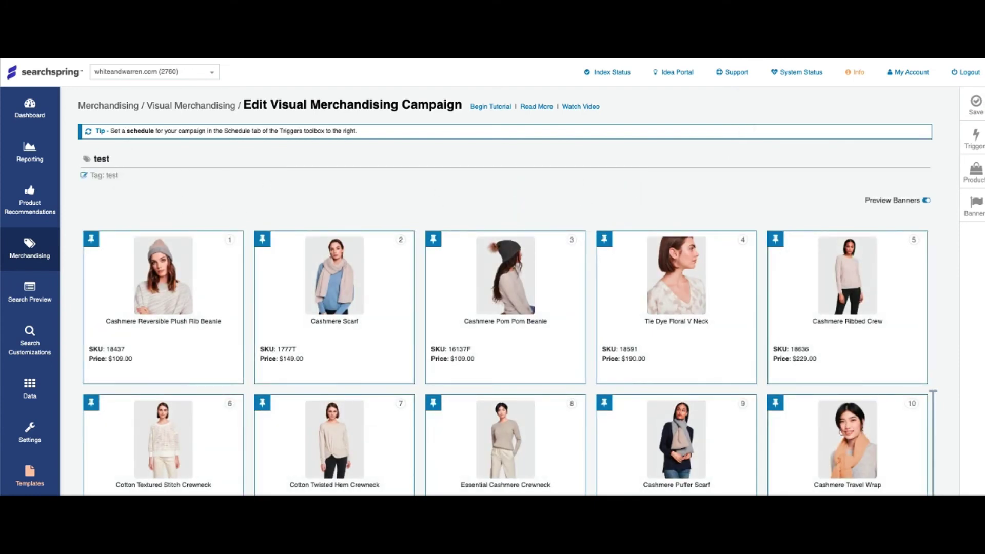
Open the White + Warren storefront in a new browser tab and run an empty product search.
{"action": "key", "text": "ctrl+t"}
{"action": "type", "text": "white"}
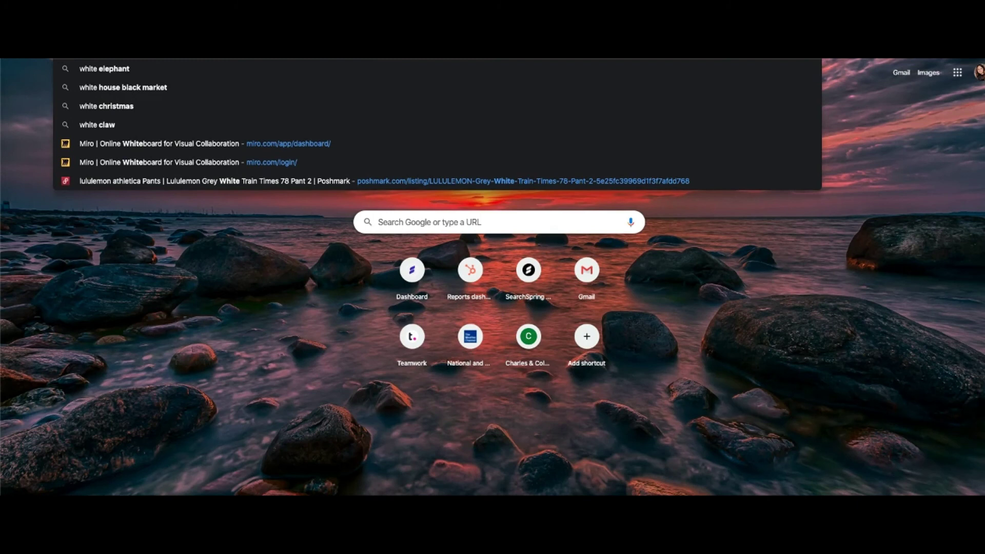
{"action": "type", "text": "andwarren"}
{"action": "key", "text": "Return"}
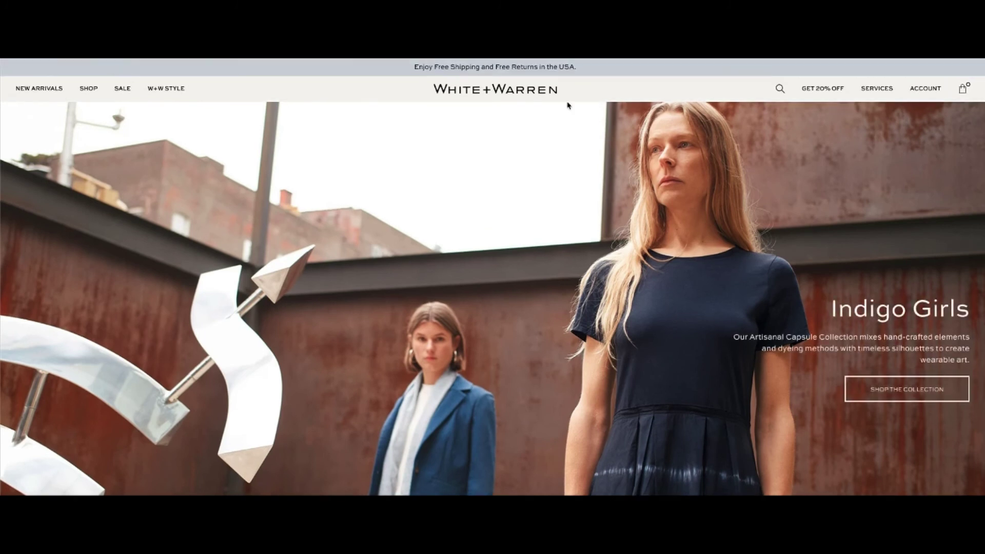
{"action": "left_click", "coordinate": [779, 91]}
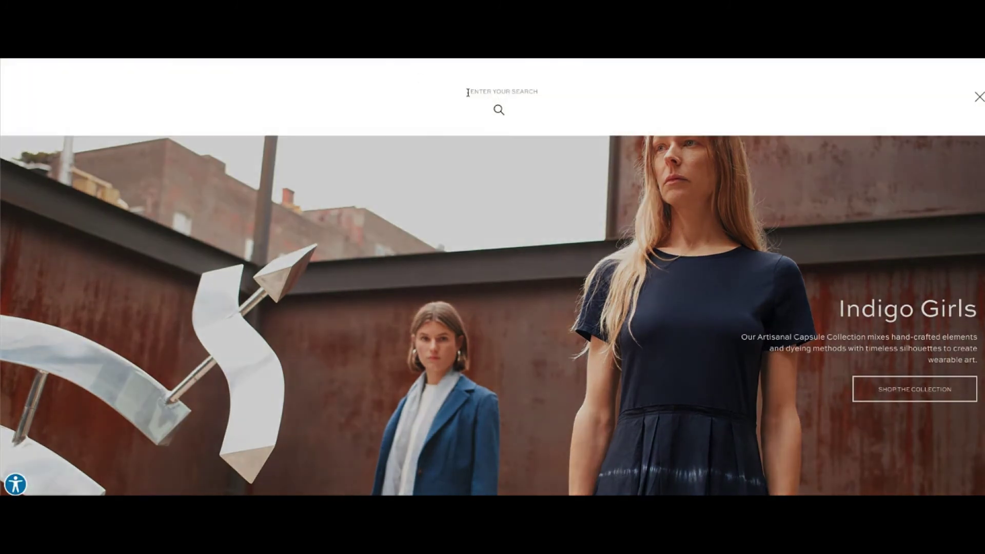
{"action": "left_click", "coordinate": [502, 113]}
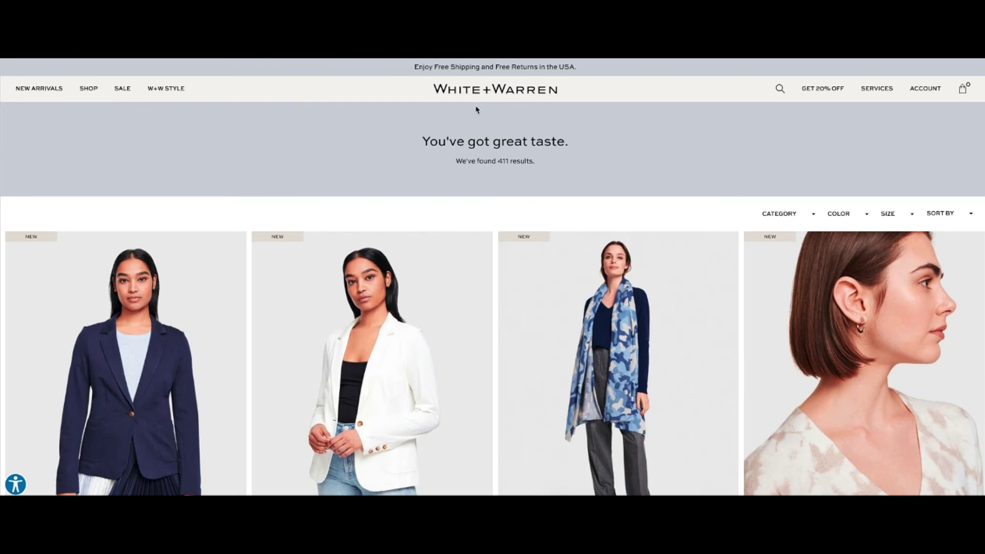
Try to load the test campaign's landing page at whiteandwarren.com/search?tag=test.
{"action": "key", "text": "super+l"}
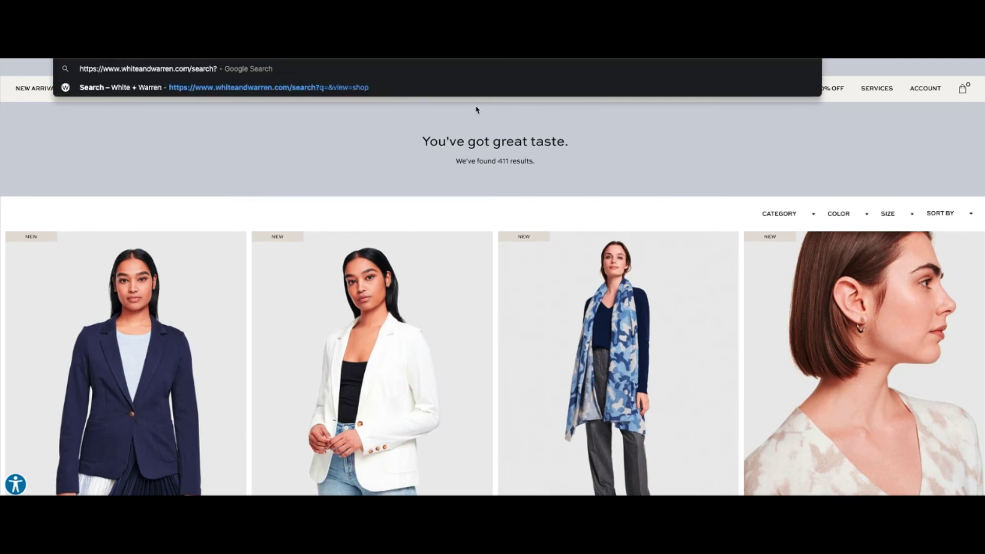
{"action": "key", "text": "BackSpace"}
{"action": "type", "text": "=test"}
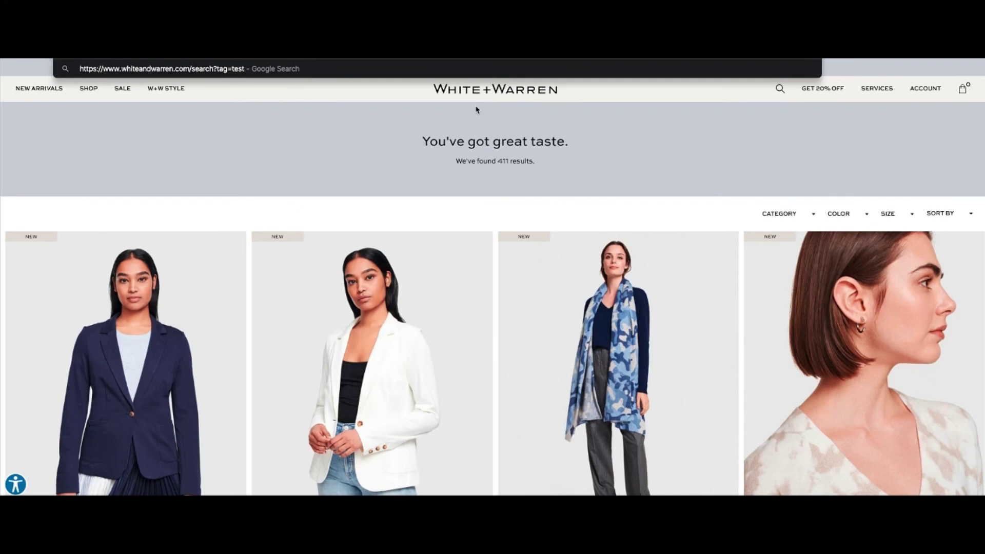
{"action": "key", "text": "Return"}
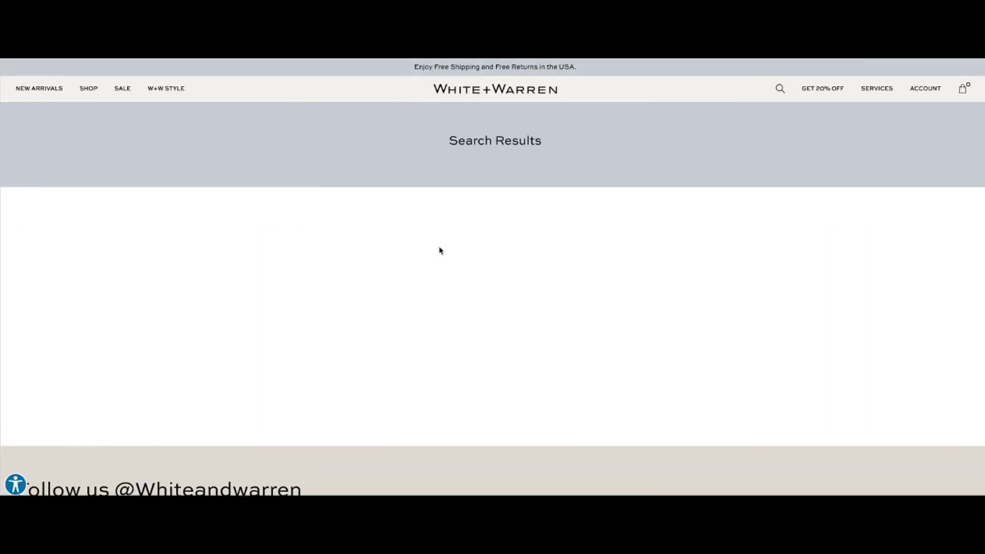
{"action": "scroll", "coordinate": [440, 250], "scroll_direction": "down", "scroll_amount": 6}
{"action": "scroll", "coordinate": [451, 185], "scroll_direction": "up", "scroll_amount": 6}
{"action": "scroll", "coordinate": [235, 76], "scroll_direction": "down", "scroll_amount": 1}
{"action": "scroll", "coordinate": [862, 77], "scroll_direction": "up", "scroll_amount": 1}
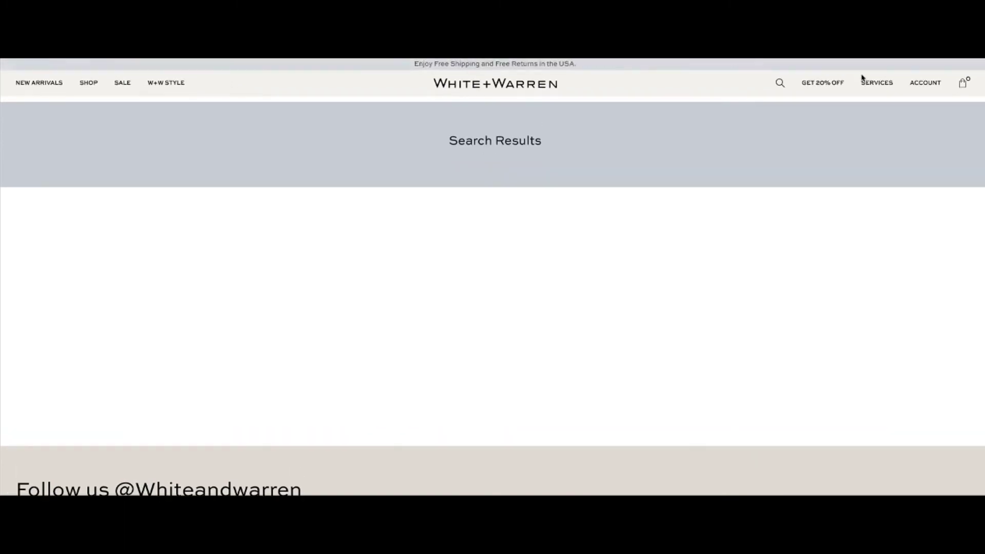
Rerun the empty storefront search, load its URL with the test campaign's tag while keeping view=shop, and dismiss the sign-up offer.
{"action": "left_click", "coordinate": [779, 89]}
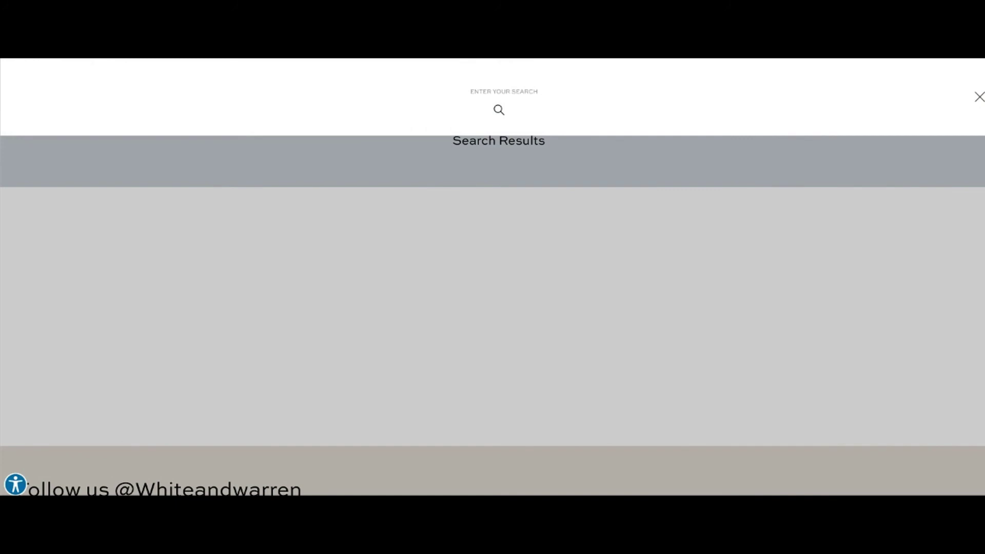
{"action": "left_click", "coordinate": [498, 109]}
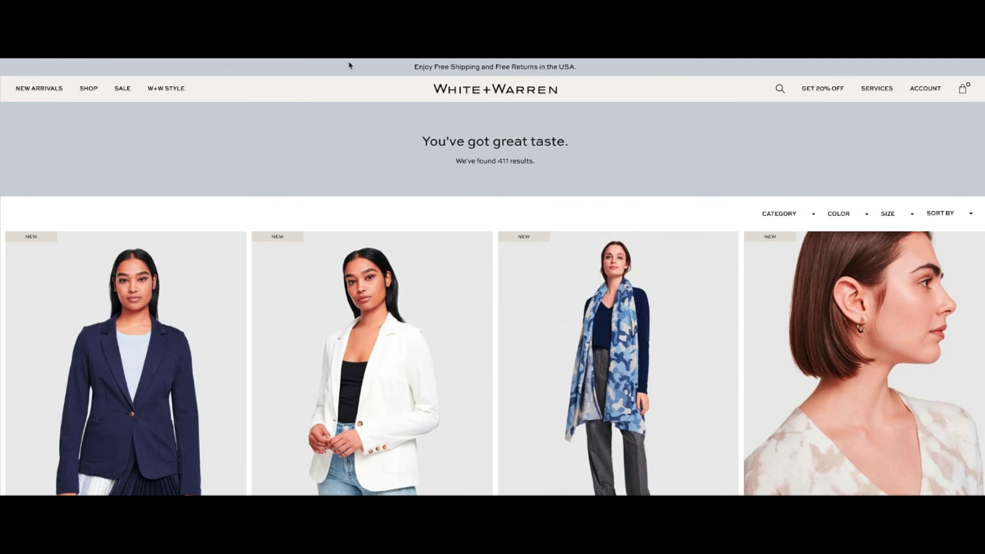
{"action": "key", "text": "BackSpace"}
{"action": "key", "text": "BackSpace"}
{"action": "type", "text": "tag"}
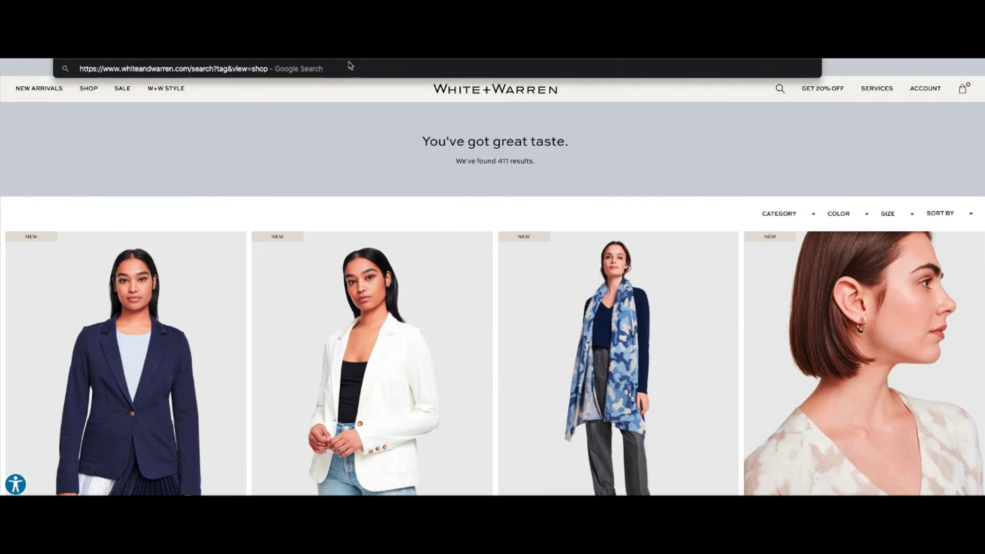
{"action": "type", "text": "=top"}
{"action": "key", "text": "Return"}
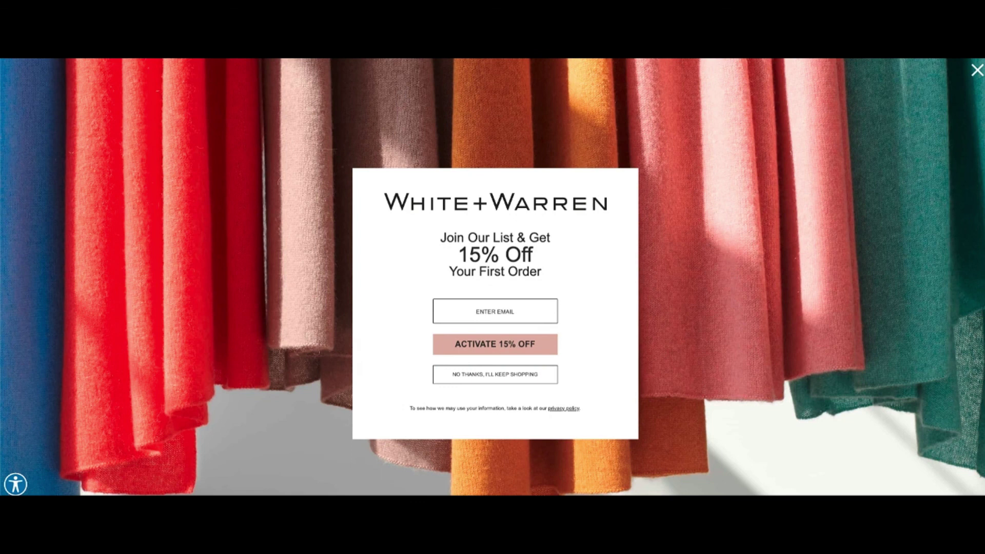
{"action": "left_click", "coordinate": [976, 70]}
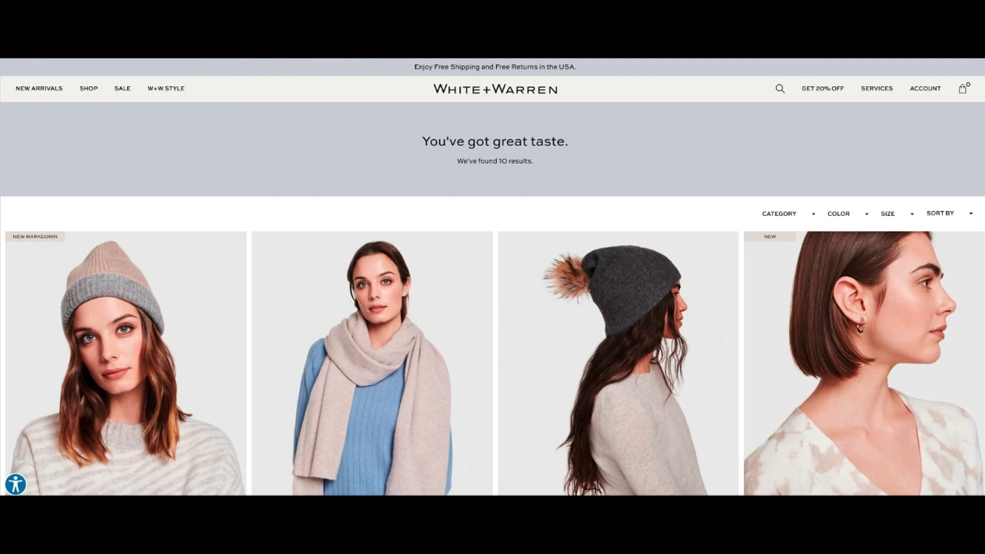
Review all products on the storefront's test landing page and compare their order with the test campaign in the Searchspring console.
{"action": "scroll", "coordinate": [261, 264], "scroll_direction": "down", "scroll_amount": 20}
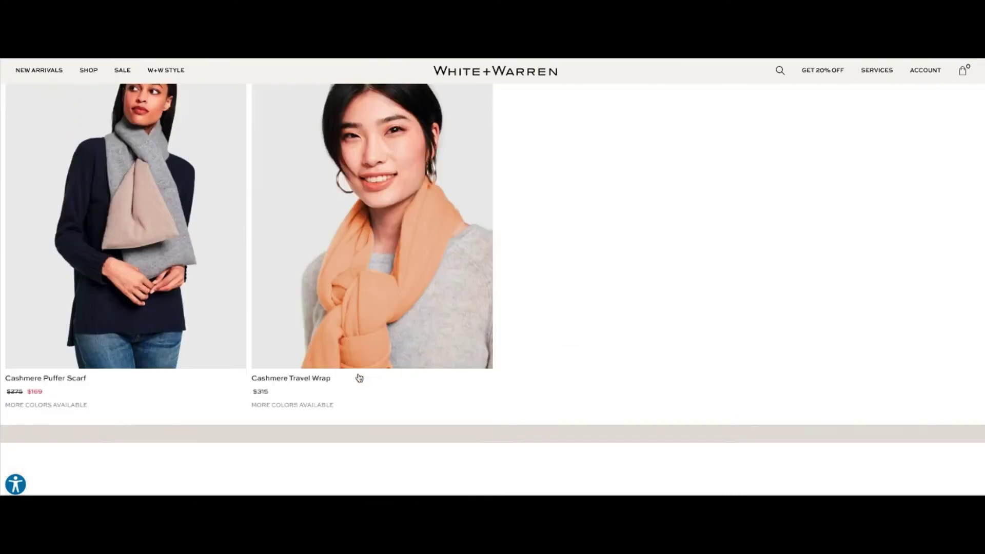
{"action": "scroll", "coordinate": [354, 370], "scroll_direction": "up", "scroll_amount": 15}
{"action": "scroll", "coordinate": [351, 365], "scroll_direction": "up", "scroll_amount": 10}
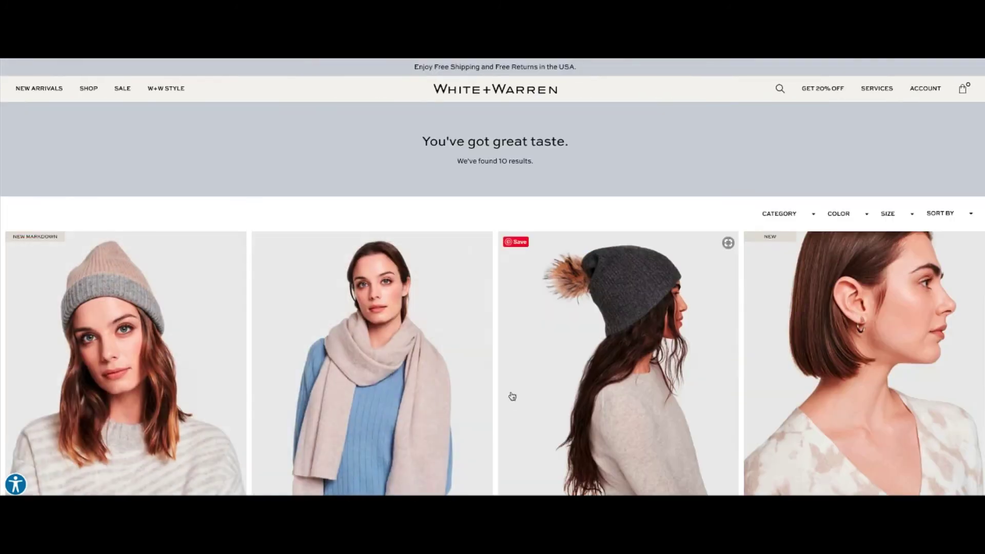
{"action": "scroll", "coordinate": [271, 319], "scroll_direction": "down", "scroll_amount": 20}
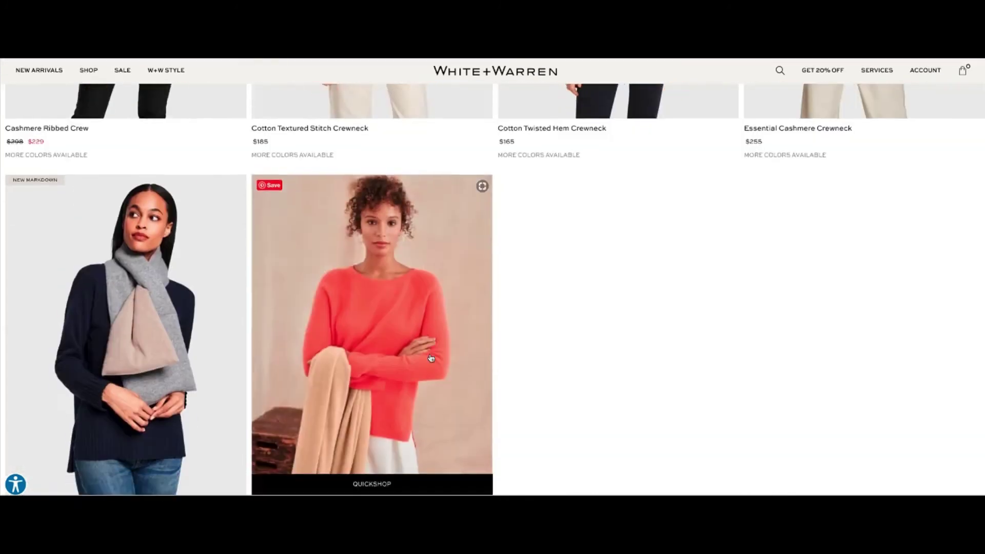
{"action": "scroll", "coordinate": [424, 325], "scroll_direction": "up", "scroll_amount": 20}
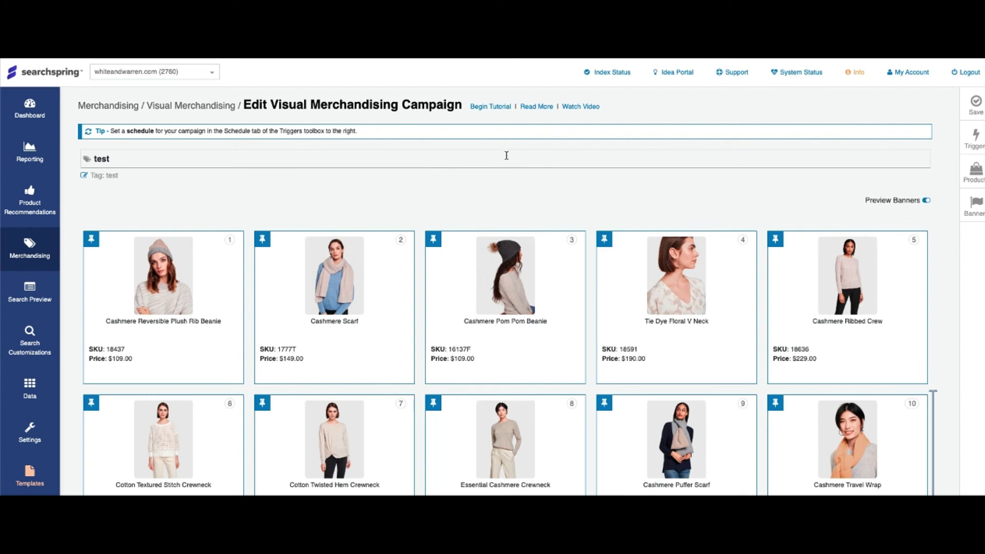
{"action": "mouse_move", "coordinate": [481, 268]}
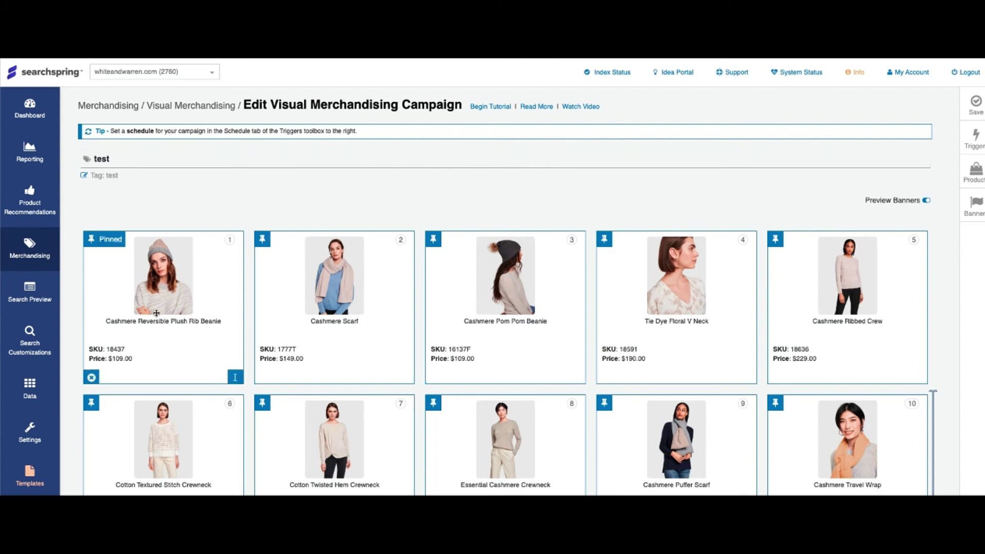
{"action": "mouse_move", "coordinate": [601, 248]}
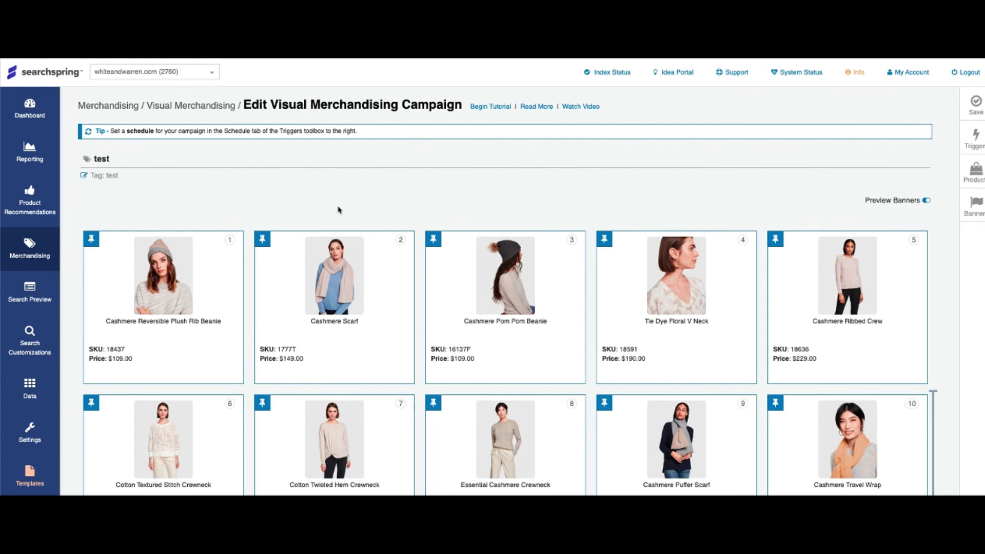
{"action": "mouse_move", "coordinate": [198, 237]}
{"action": "mouse_move", "coordinate": [838, 239]}
Find the test tag campaign in the visual merchandising campaign list by searching for "test" and delete it.
{"action": "left_click", "coordinate": [42, 267]}
{"action": "left_click", "coordinate": [819, 267]}
{"action": "type", "text": "test"}
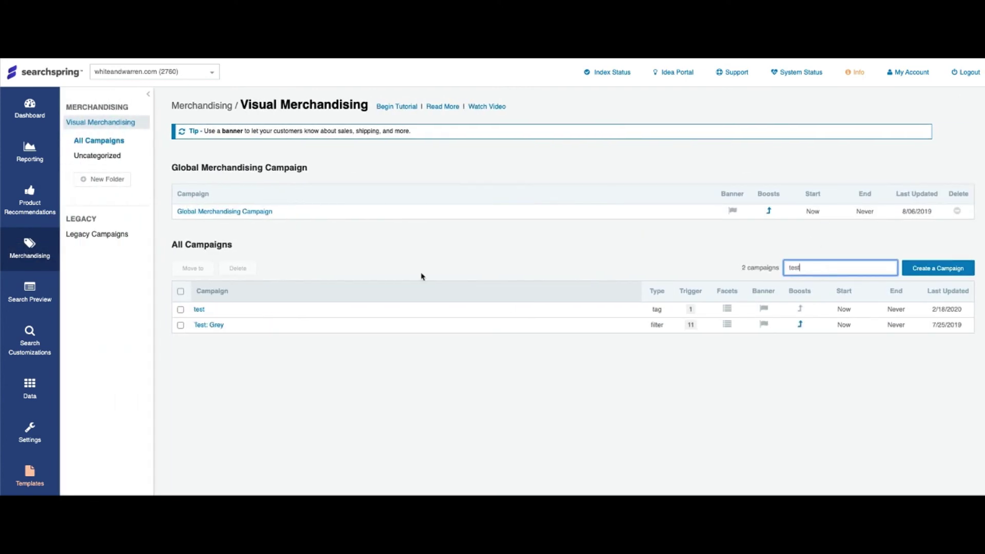
{"action": "left_click", "coordinate": [180, 310]}
{"action": "left_click", "coordinate": [237, 268]}
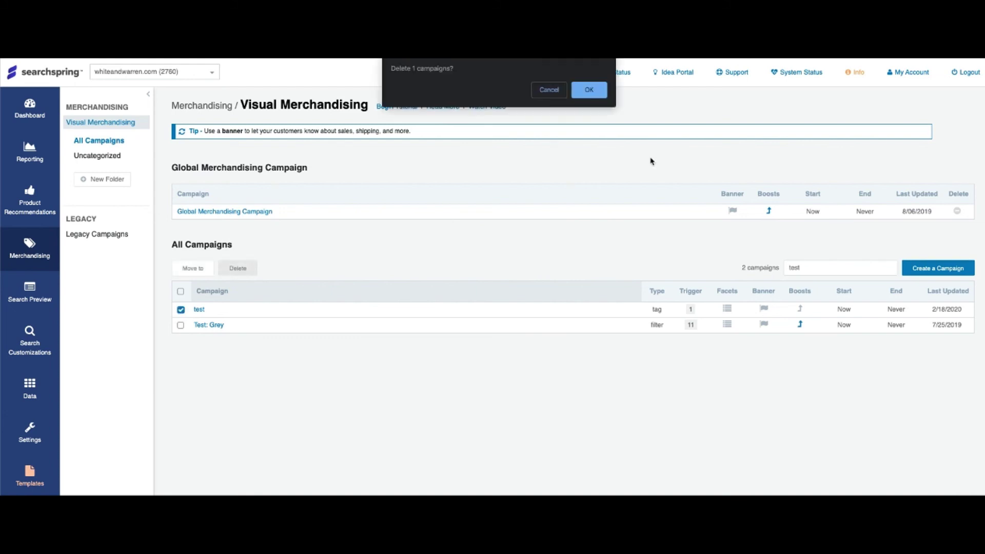
{"action": "left_click", "coordinate": [594, 91]}
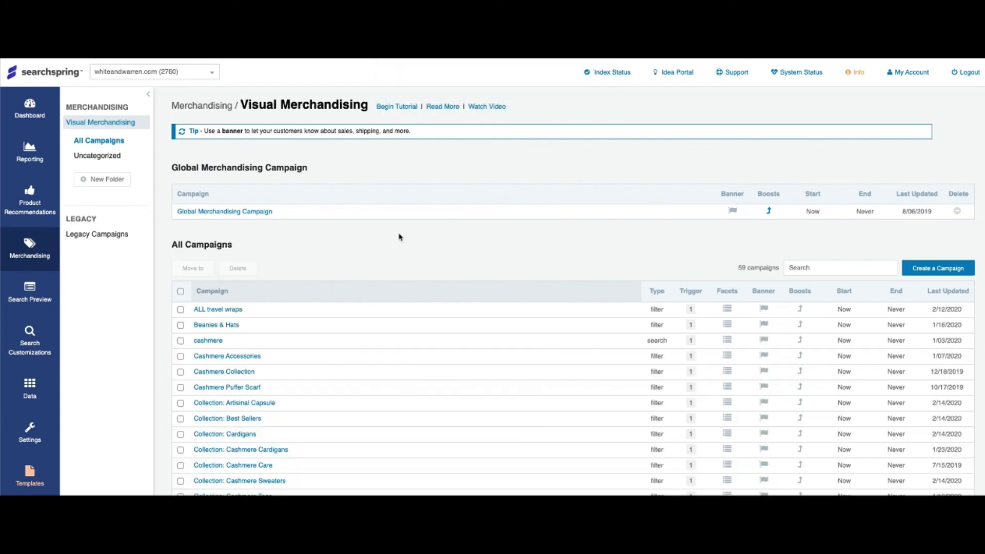
Open the Synonyms page of Search Customizations and look through the grouped and one-way synonym lists.
{"action": "left_click", "coordinate": [38, 342]}
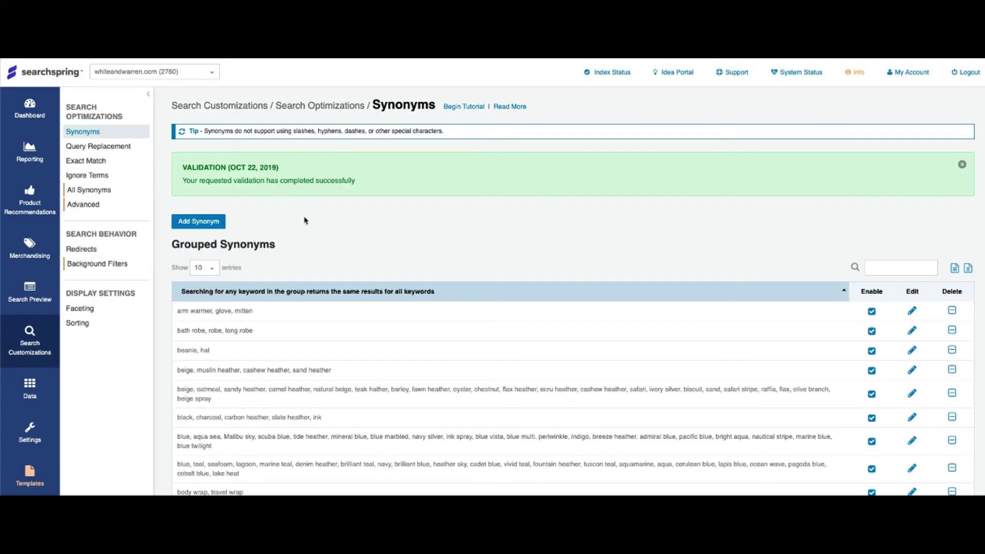
{"action": "scroll", "coordinate": [306, 220], "scroll_direction": "down", "scroll_amount": 4}
{"action": "scroll", "coordinate": [326, 223], "scroll_direction": "down", "scroll_amount": 3}
{"action": "scroll", "coordinate": [326, 223], "scroll_direction": "up", "scroll_amount": 6}
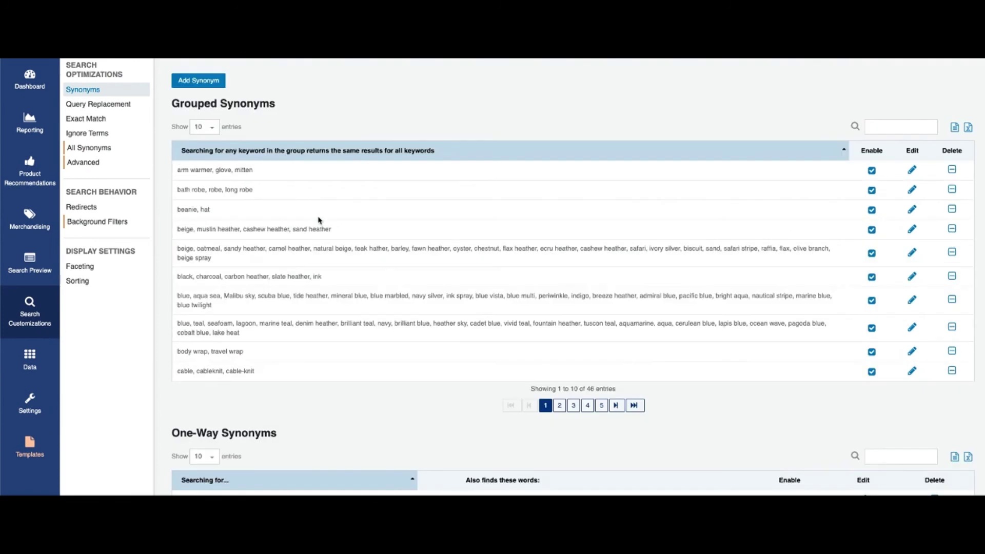
{"action": "scroll", "coordinate": [306, 272], "scroll_direction": "down", "scroll_amount": 3}
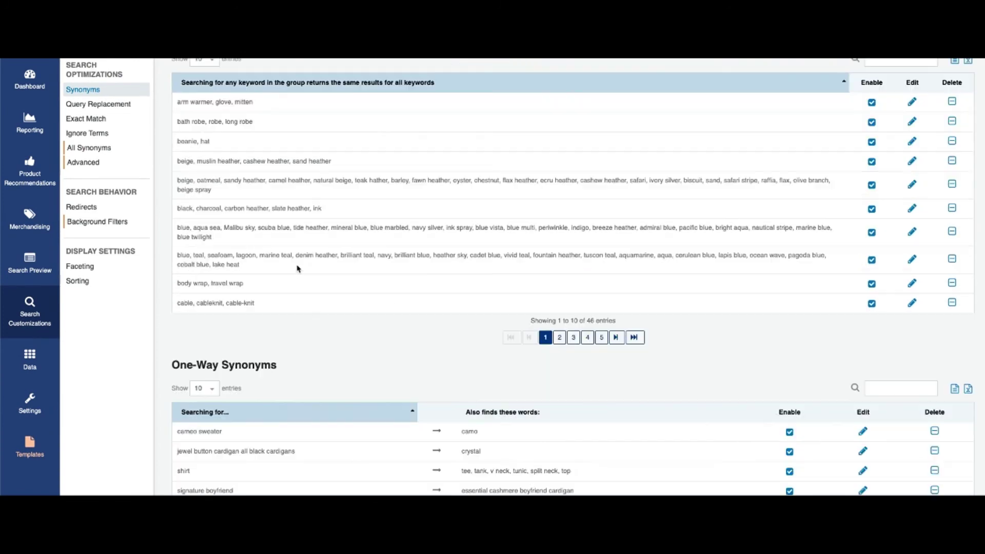
{"action": "scroll", "coordinate": [296, 252], "scroll_direction": "up", "scroll_amount": 4}
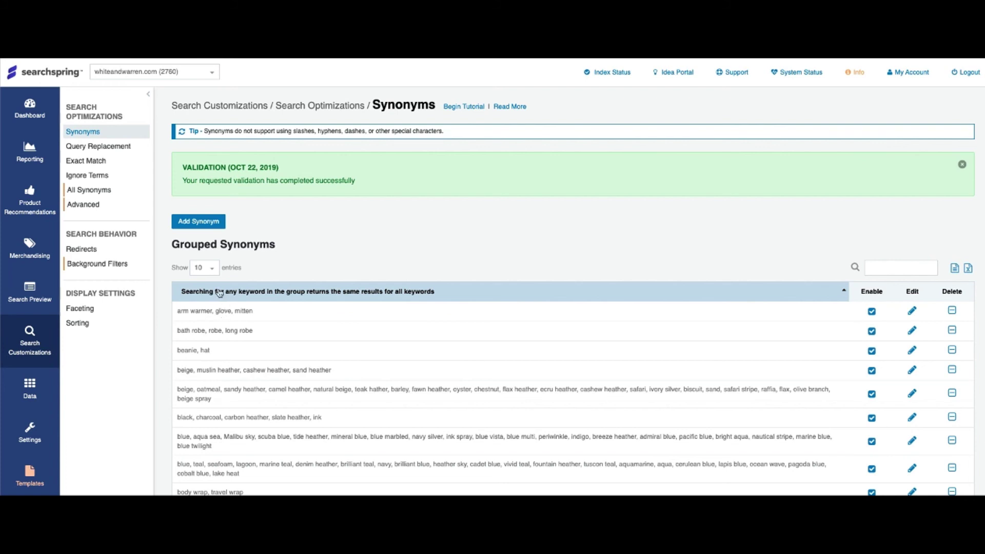
Draft a new grouped synonym with "denim, jean" and clear the entry.
{"action": "left_click", "coordinate": [195, 222]}
{"action": "left_click", "coordinate": [385, 333]}
{"action": "type", "text": "d"}
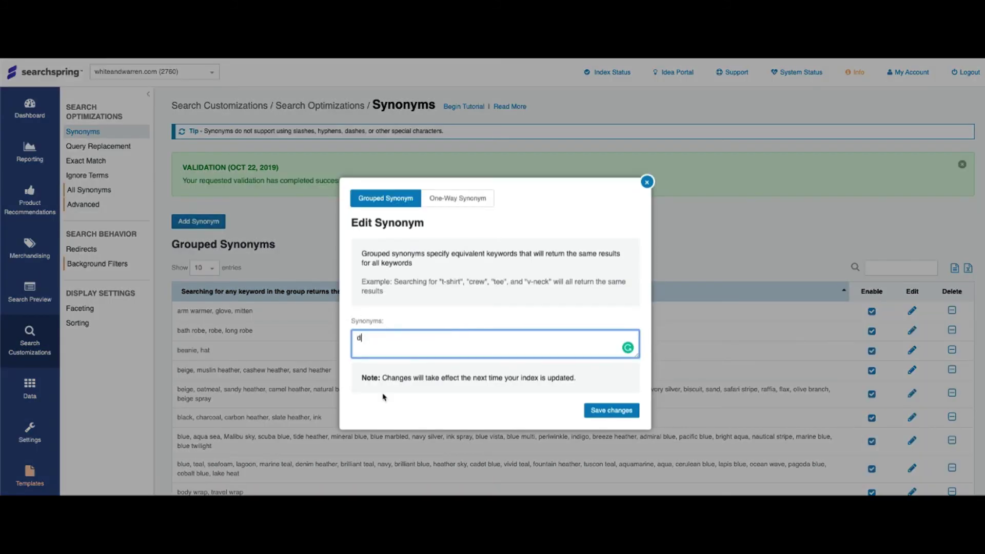
{"action": "type", "text": "enim, jean"}
{"action": "left_click_drag", "start_coordinate": [395, 337], "coordinate": [335, 336]}
{"action": "key", "text": "BackSpace"}
Switch the new synonym to one-way and enter "winter clothes" as the searched term.
{"action": "left_click", "coordinate": [437, 202]}
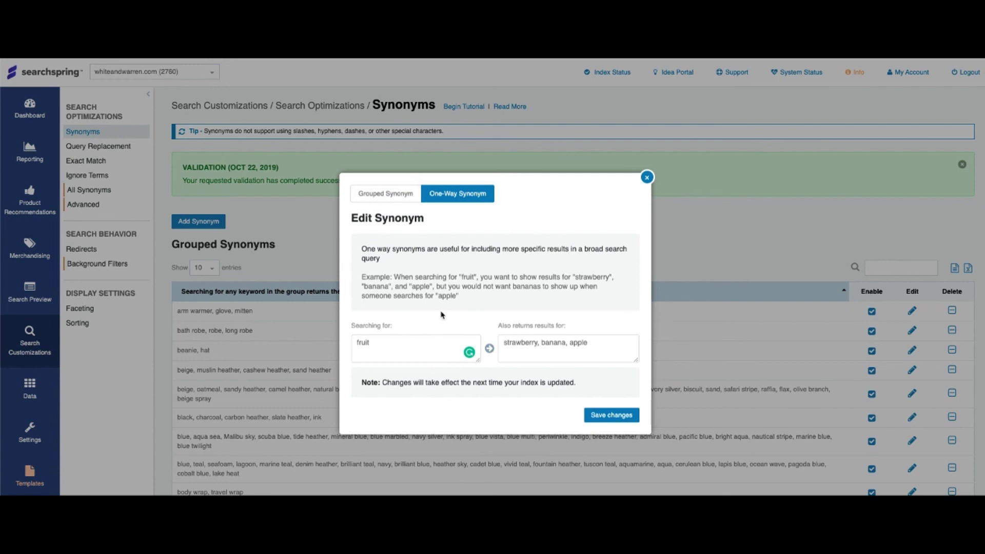
{"action": "left_click", "coordinate": [569, 349]}
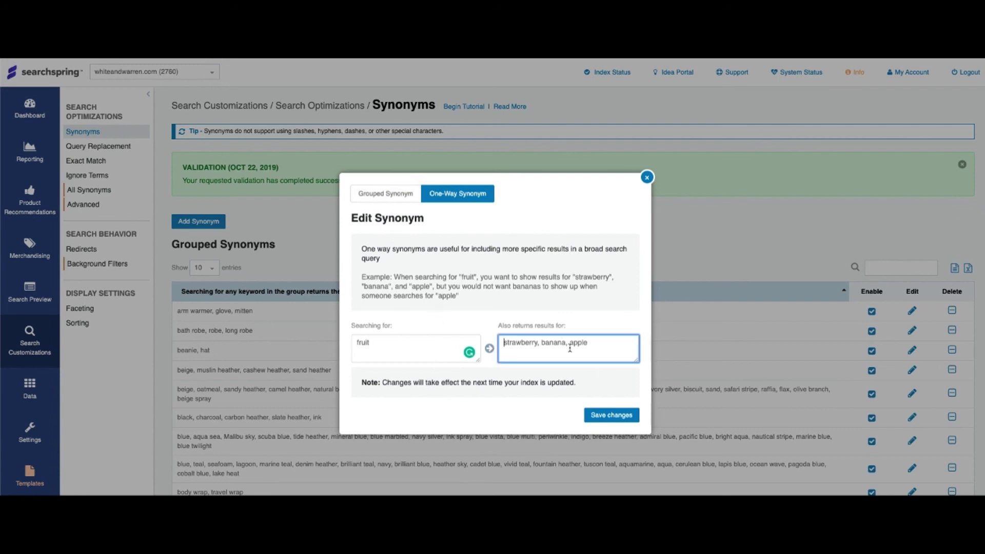
{"action": "left_click", "coordinate": [367, 339]}
{"action": "key", "text": "BackSpace"}
{"action": "key", "text": "BackSpace"}
{"action": "key", "text": "BackSpace"}
{"action": "key", "text": "BackSpace"}
{"action": "key", "text": "BackSpace"}
{"action": "type", "text": "w"}
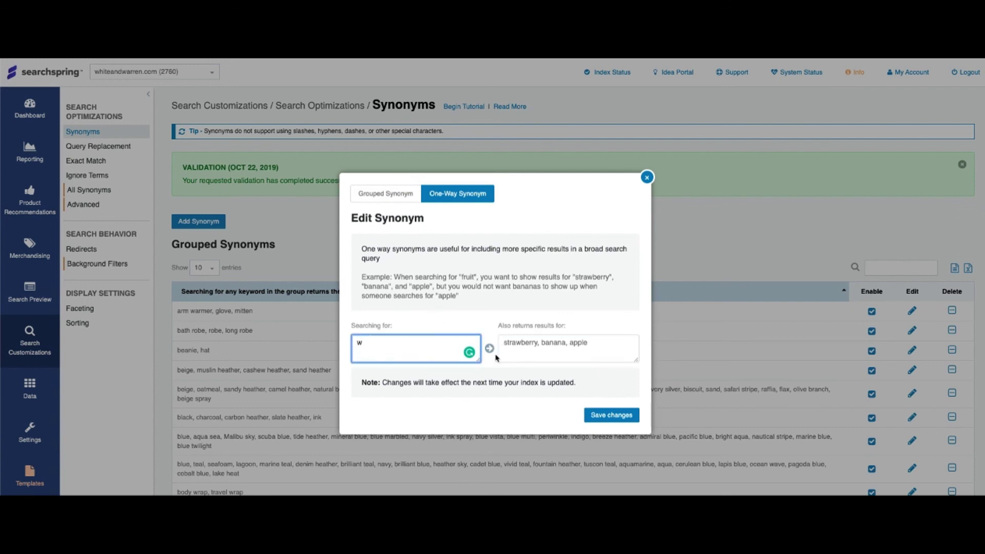
{"action": "type", "text": "inter lc"}
{"action": "key", "text": "BackSpace"}
{"action": "key", "text": "BackSpace"}
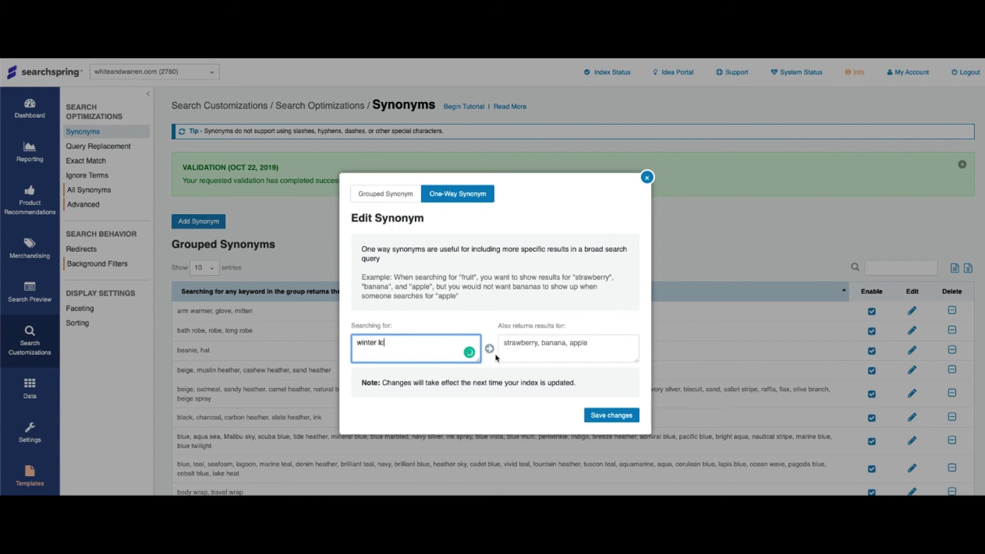
{"action": "type", "text": "clothes"}
{"action": "key", "text": "Tab"}
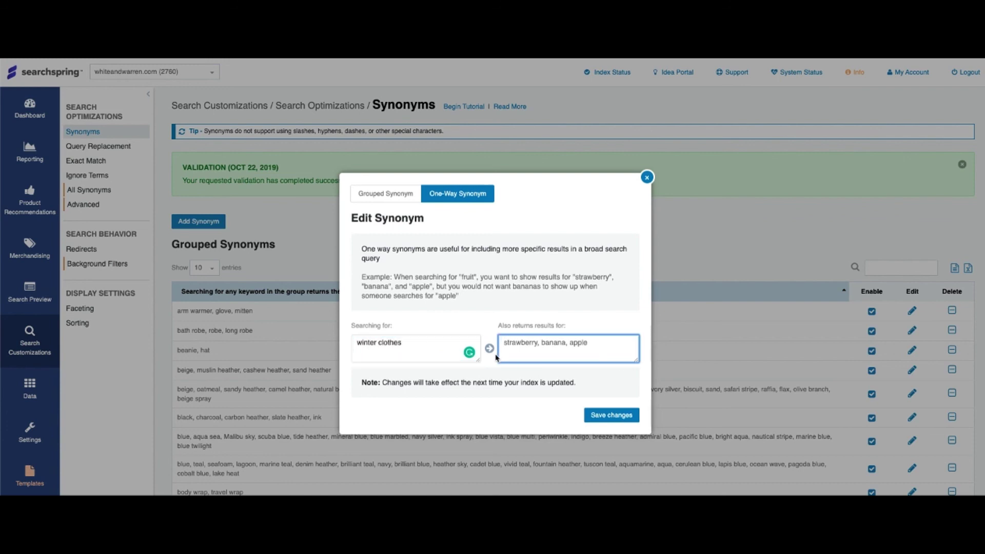
Enter "scarves, gloves, hats, jackets" as the words the one-way synonym also returns results for.
{"action": "key", "text": "super+a"}
{"action": "type", "text": "scarves, gloves, hats, jackets"}
{"action": "left_click_drag", "start_coordinate": [504, 342], "coordinate": [558, 342]}
{"action": "left_click", "coordinate": [572, 343]}
{"action": "type", "text": ","}
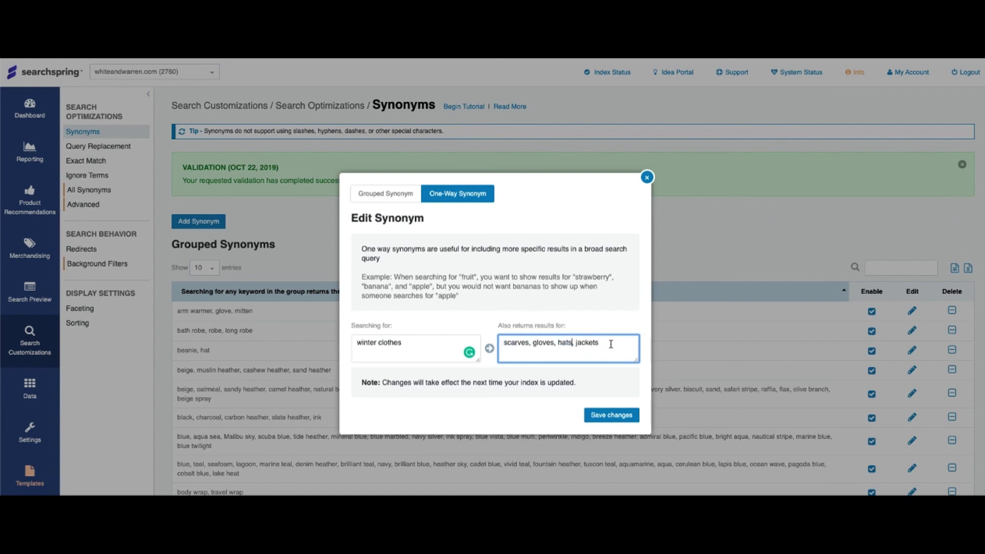
{"action": "left_click_drag", "start_coordinate": [613, 343], "coordinate": [496, 340]}
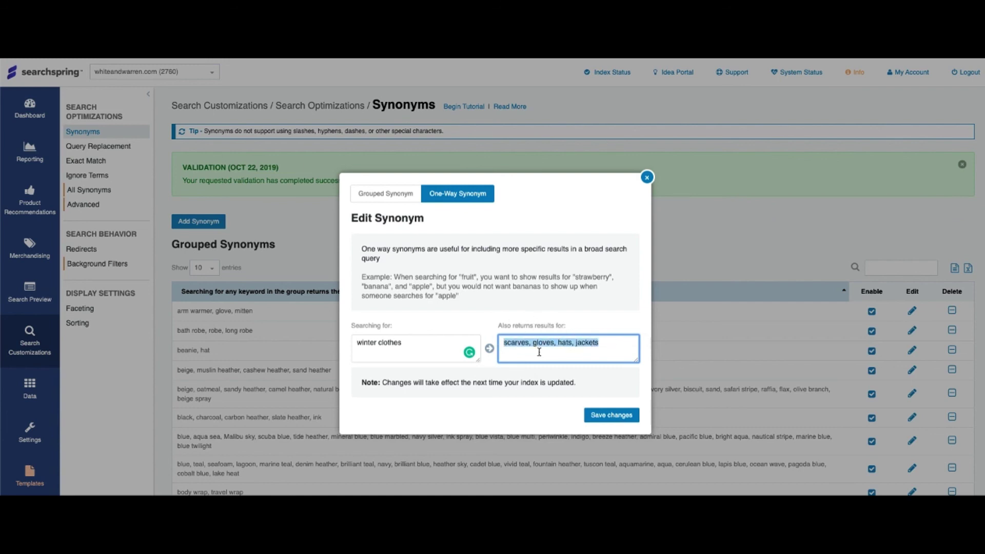
Clear both fields of the one-way synonym draft and close it without saving.
{"action": "left_click_drag", "start_coordinate": [405, 343], "coordinate": [345, 348]}
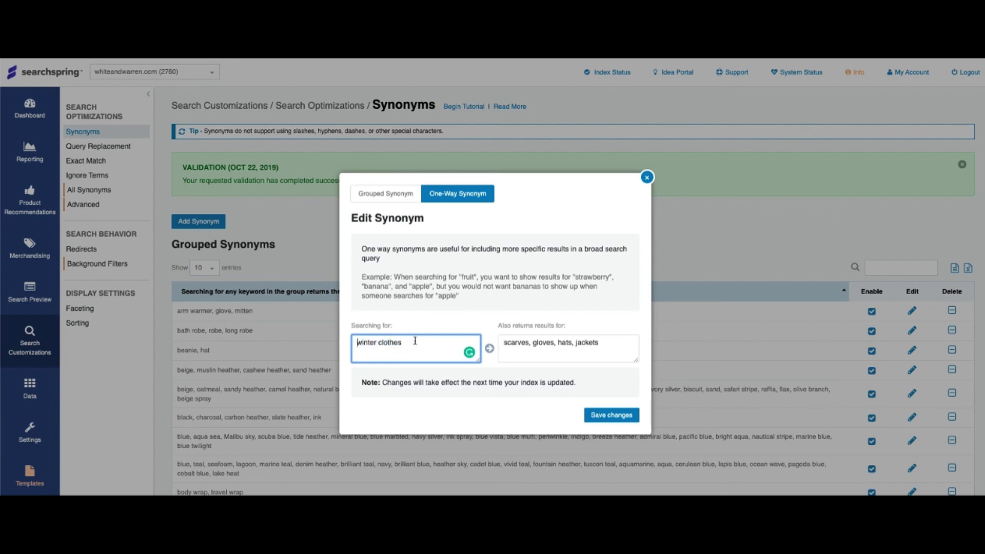
{"action": "type", "text": "fruit"}
{"action": "triple_click", "coordinate": [593, 343]}
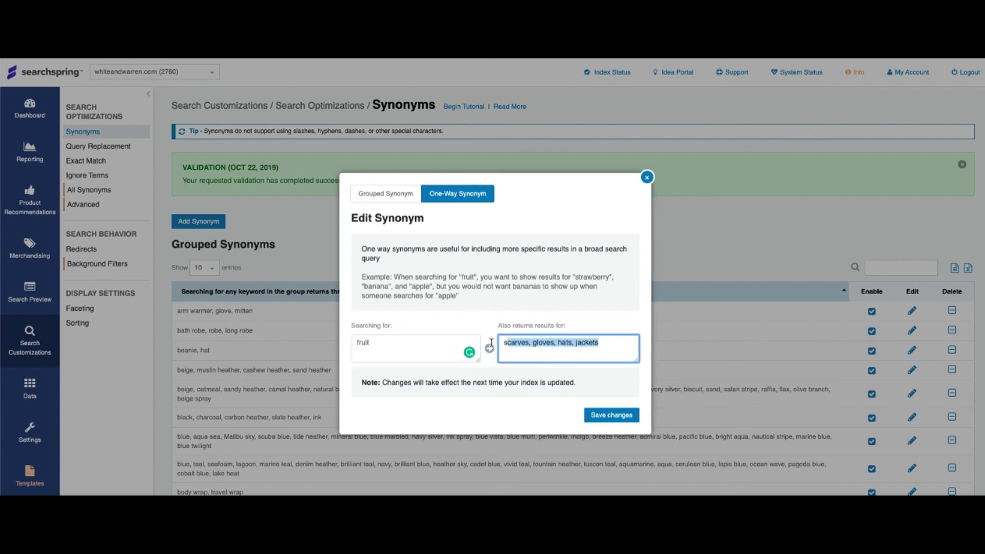
{"action": "type", "text": "Strawberry, banana, apple"}
{"action": "left_click", "coordinate": [646, 177]}
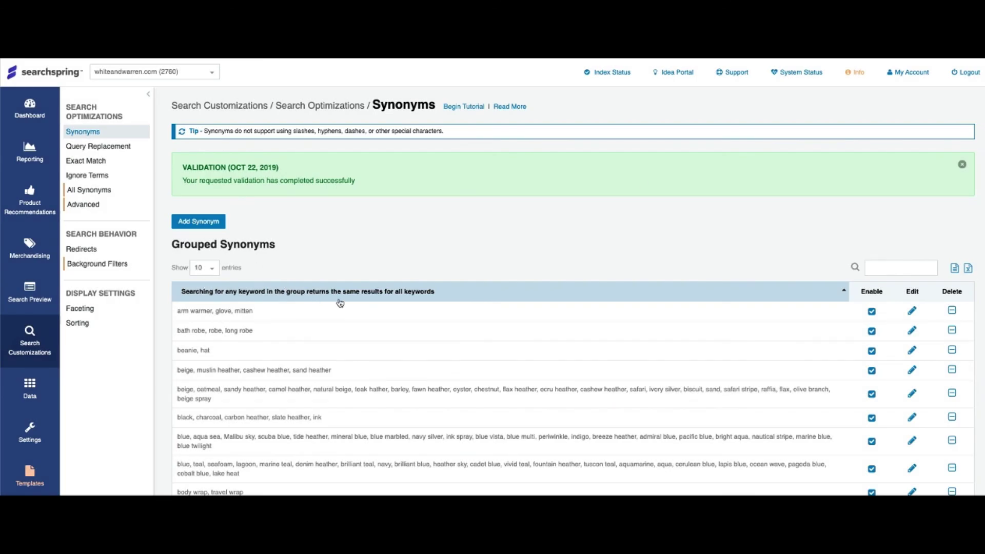
Examine the existing one-way synonyms, including the signature boyfriend, shirt and winter accessories entries.
{"action": "scroll", "coordinate": [341, 302], "scroll_direction": "down", "scroll_amount": 6}
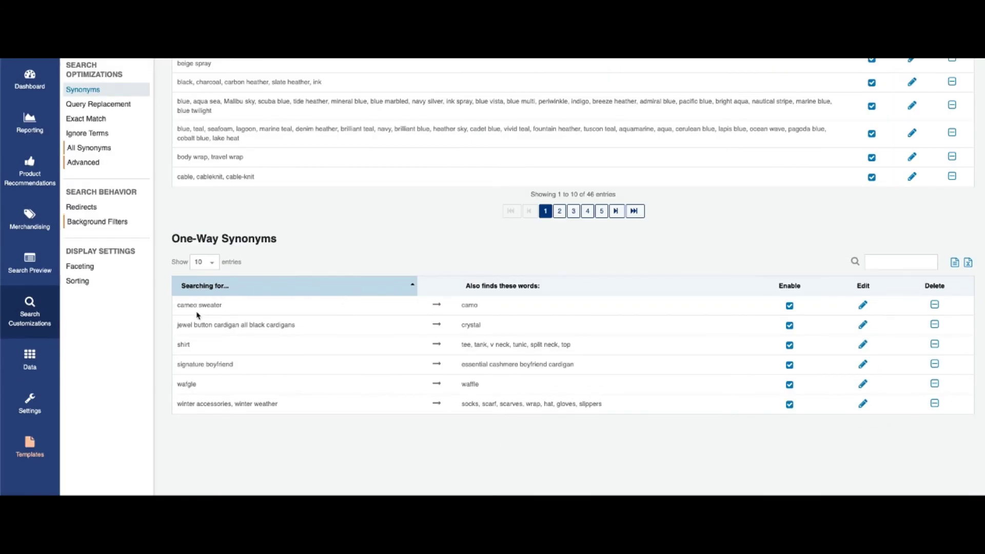
{"action": "left_click_drag", "start_coordinate": [177, 364], "coordinate": [586, 364]}
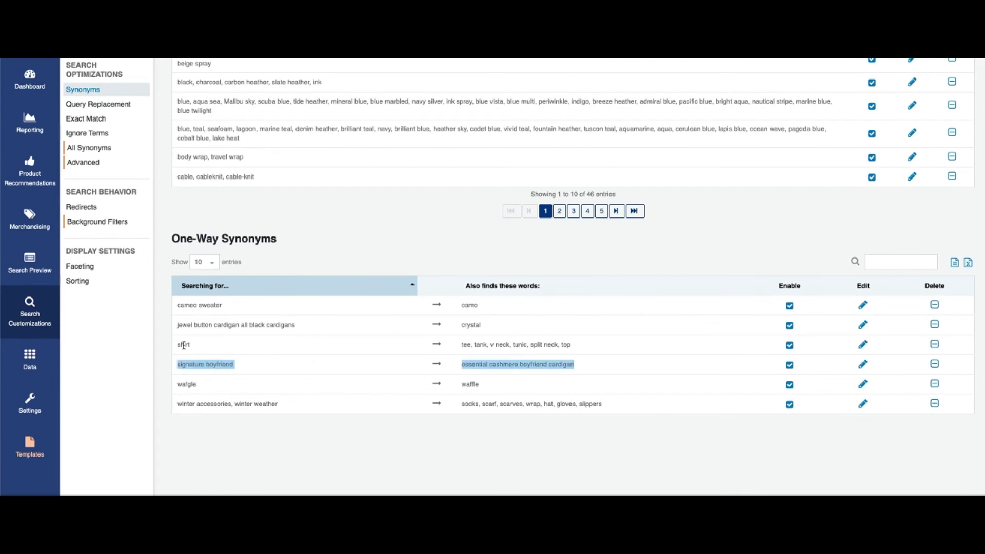
{"action": "left_click_drag", "start_coordinate": [182, 345], "coordinate": [608, 348]}
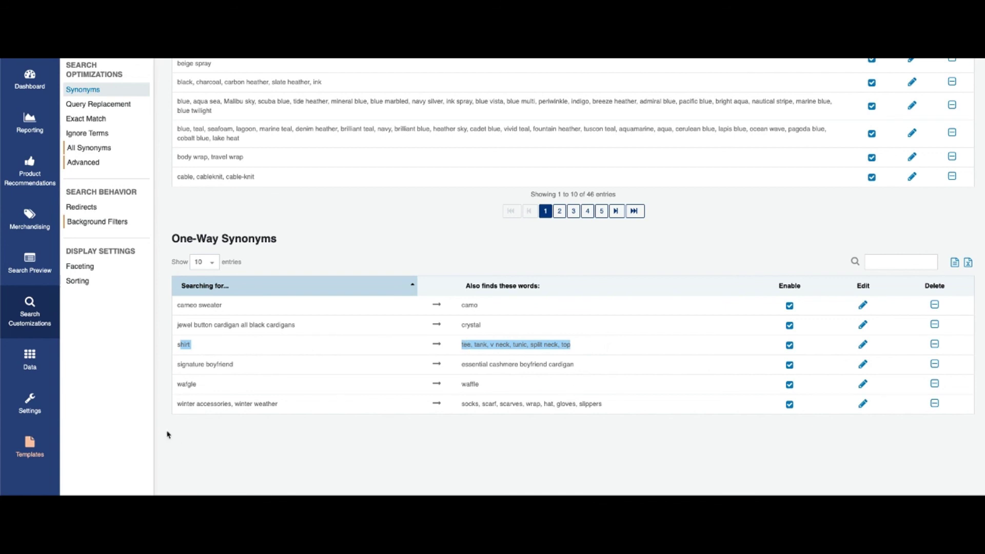
{"action": "left_click_drag", "start_coordinate": [180, 409], "coordinate": [632, 403]}
{"action": "left_click", "coordinate": [633, 403]}
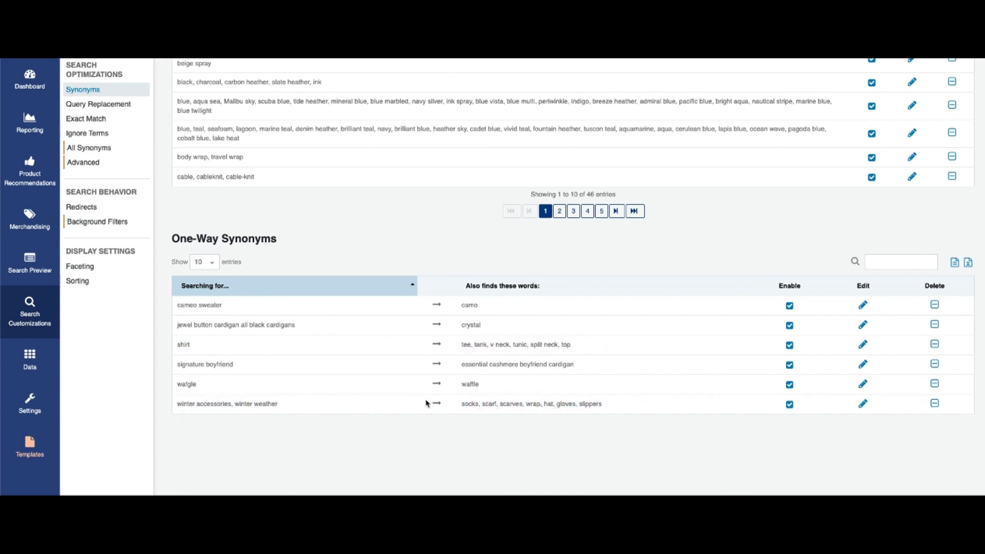
{"action": "scroll", "coordinate": [425, 403], "scroll_direction": "up", "scroll_amount": 8}
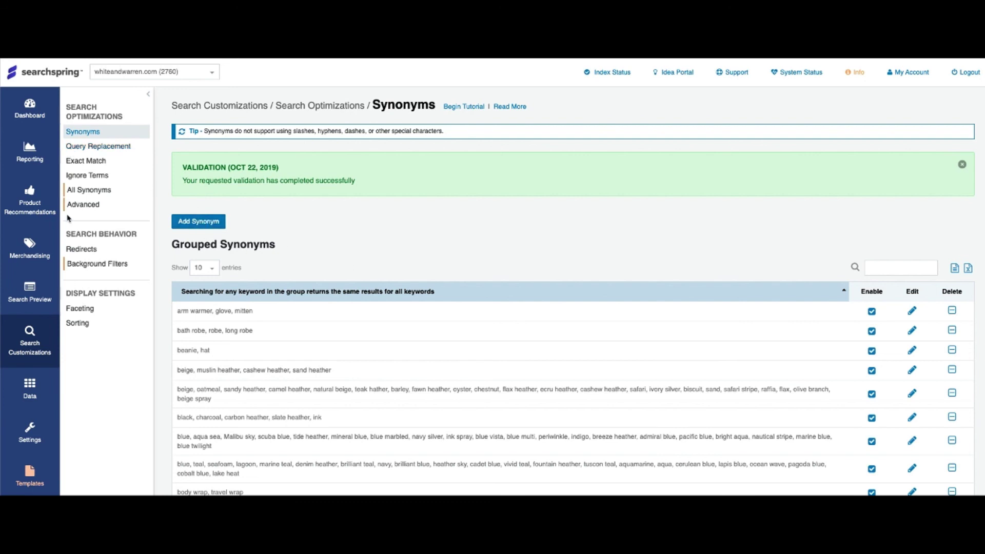
Open the Redirects page under Search Behavior and draft a new redirect with the query "return information, returns".
{"action": "left_click_drag", "start_coordinate": [67, 235], "coordinate": [141, 236]}
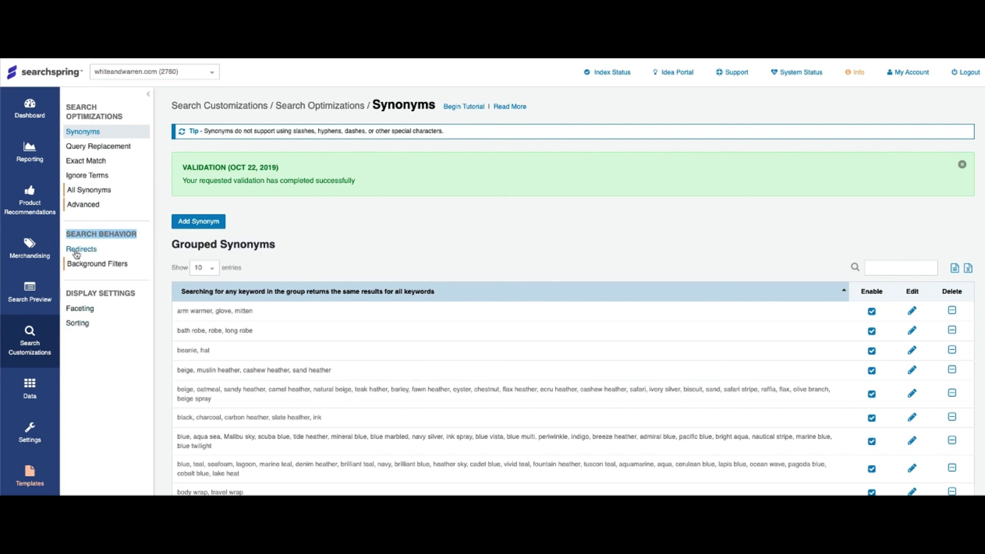
{"action": "left_click", "coordinate": [77, 249]}
{"action": "left_click", "coordinate": [202, 141]}
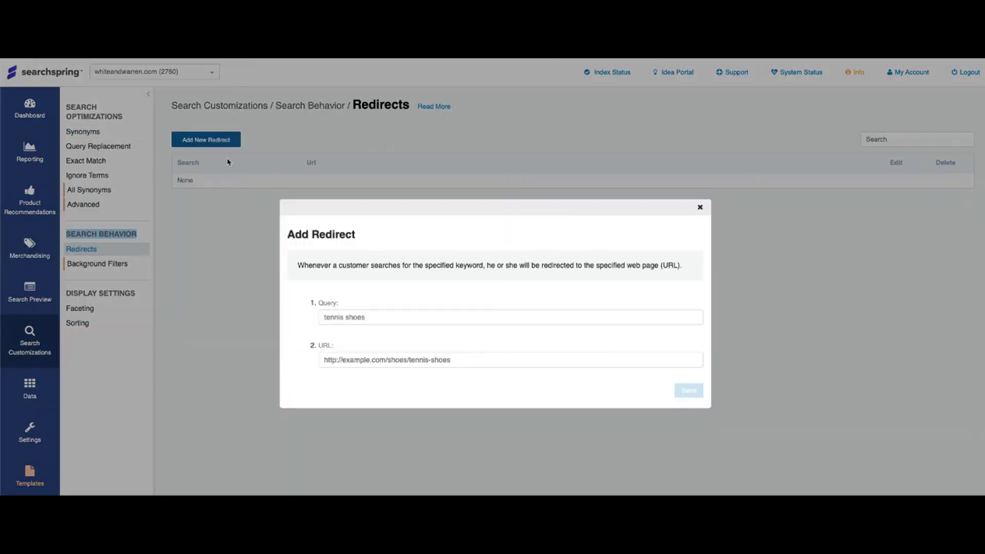
{"action": "left_click", "coordinate": [380, 316]}
{"action": "type", "text": "return information, returns"}
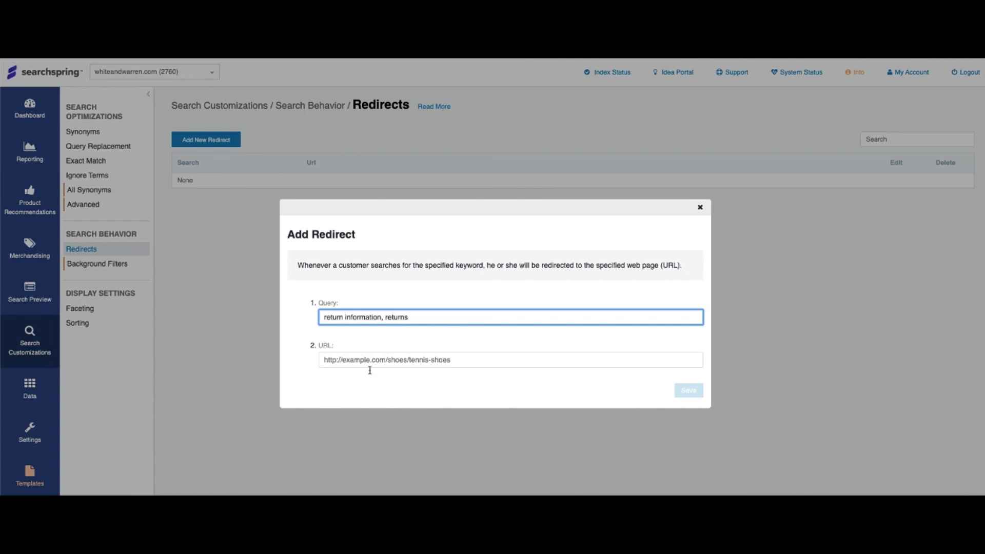
{"action": "left_click", "coordinate": [378, 360]}
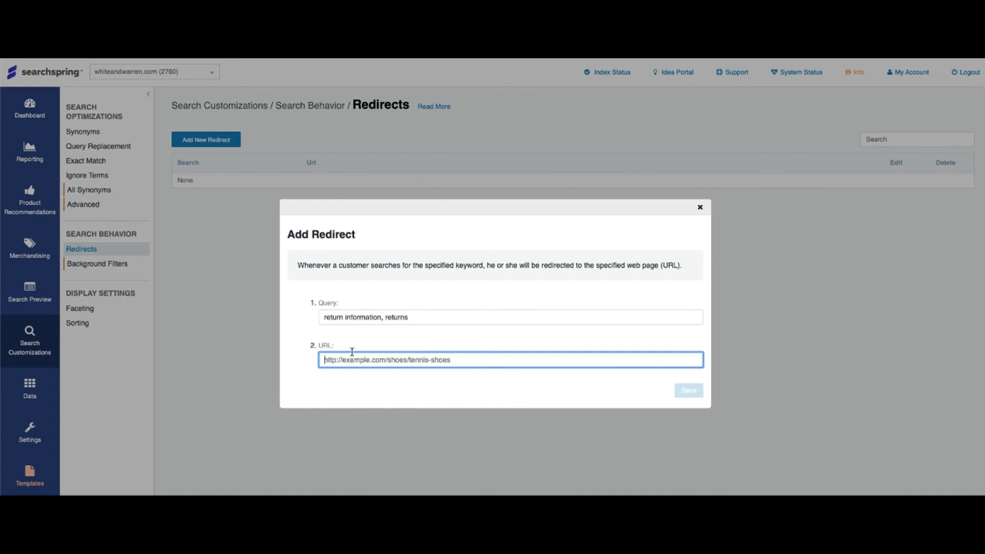
Clear the redirect draft's query and close the draft without saving.
{"action": "left_click_drag", "start_coordinate": [427, 318], "coordinate": [300, 319]}
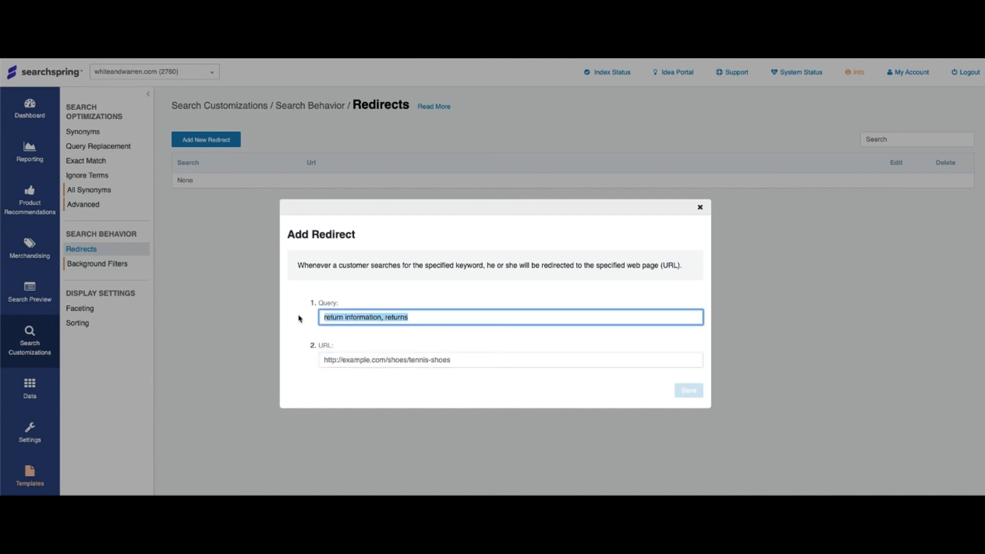
{"action": "key", "text": "BackSpace"}
{"action": "left_click", "coordinate": [700, 206]}
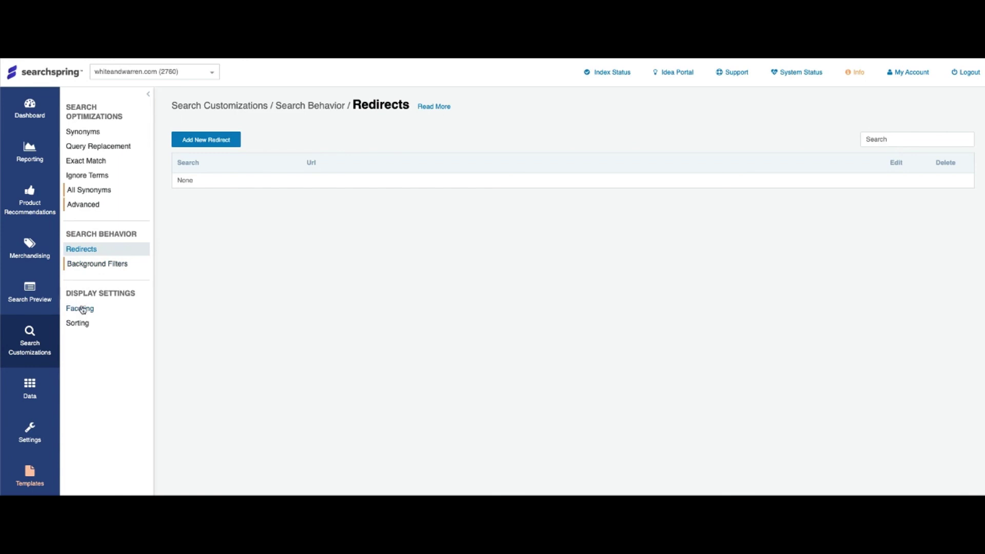
Open the Faceting display settings, look up "price" among the fields available for a new facet, and close the dialog without adding one.
{"action": "left_click", "coordinate": [78, 309]}
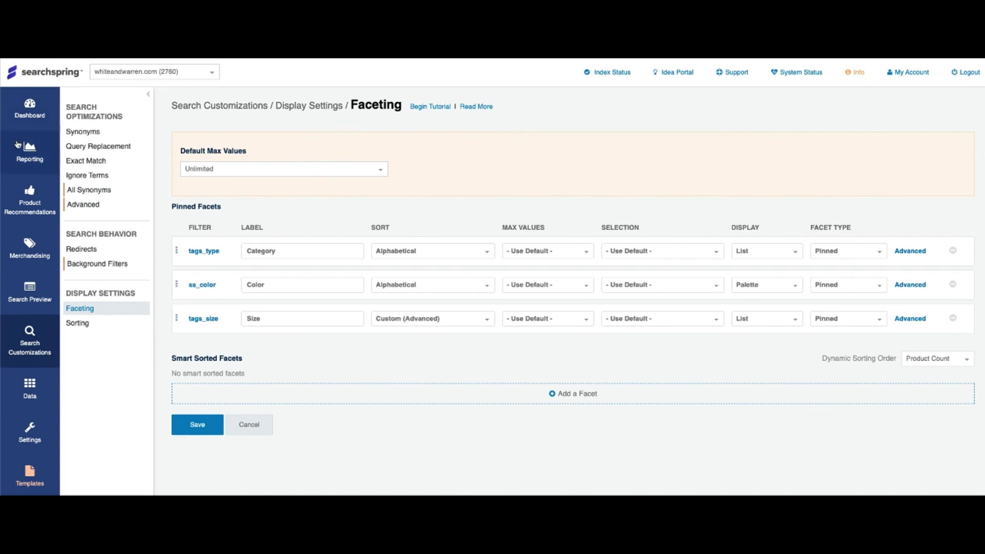
{"action": "left_click_drag", "start_coordinate": [178, 286], "coordinate": [180, 310]}
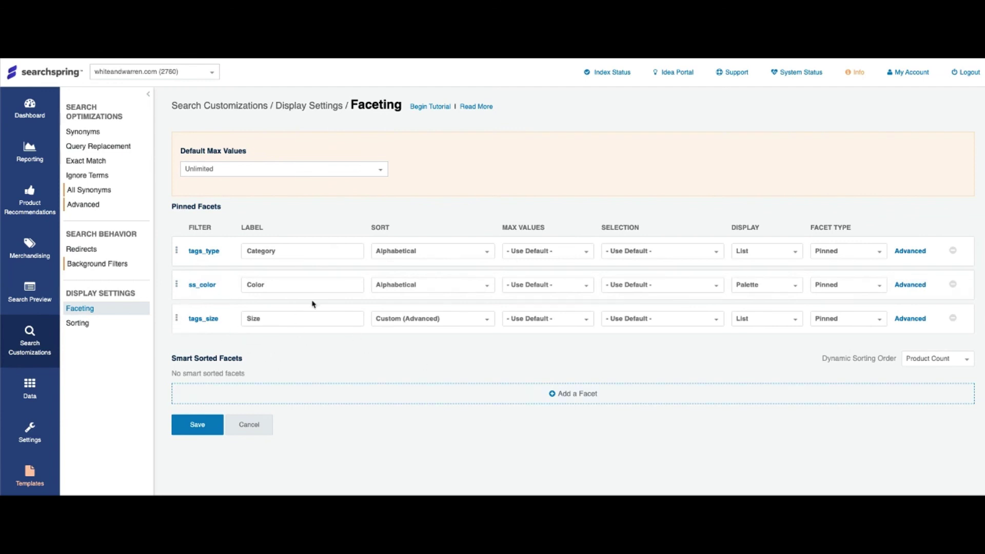
{"action": "left_click", "coordinate": [486, 396]}
{"action": "left_click", "coordinate": [486, 349]}
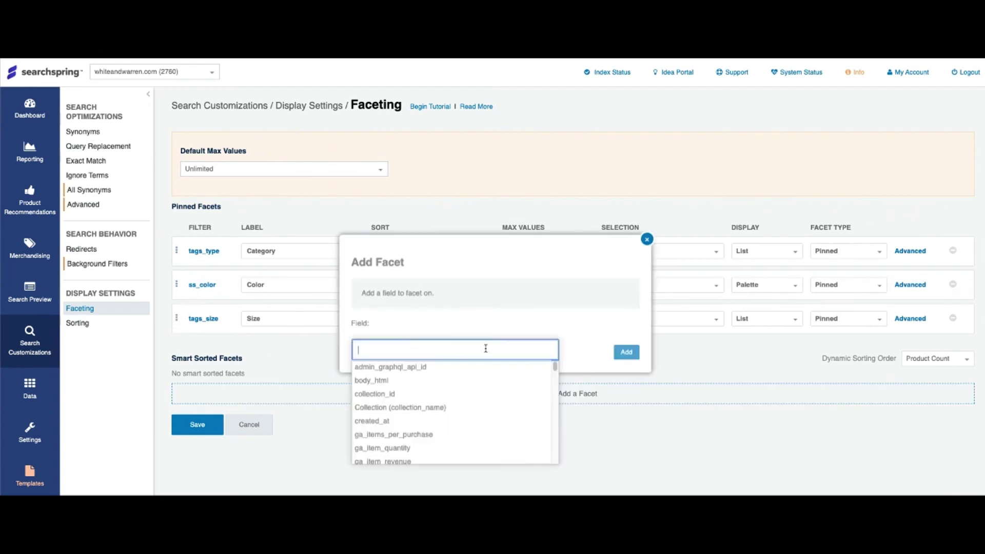
{"action": "type", "text": "price"}
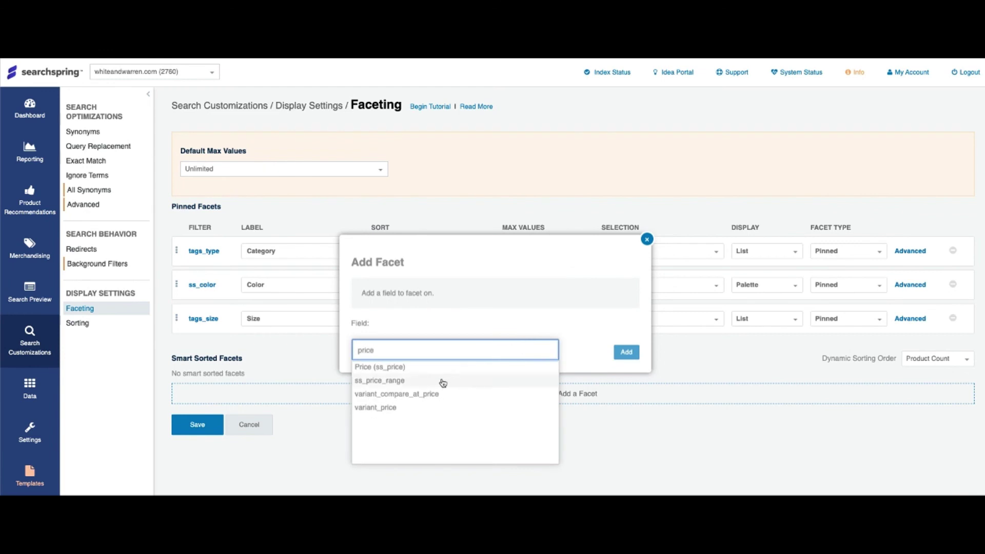
{"action": "left_click", "coordinate": [718, 413]}
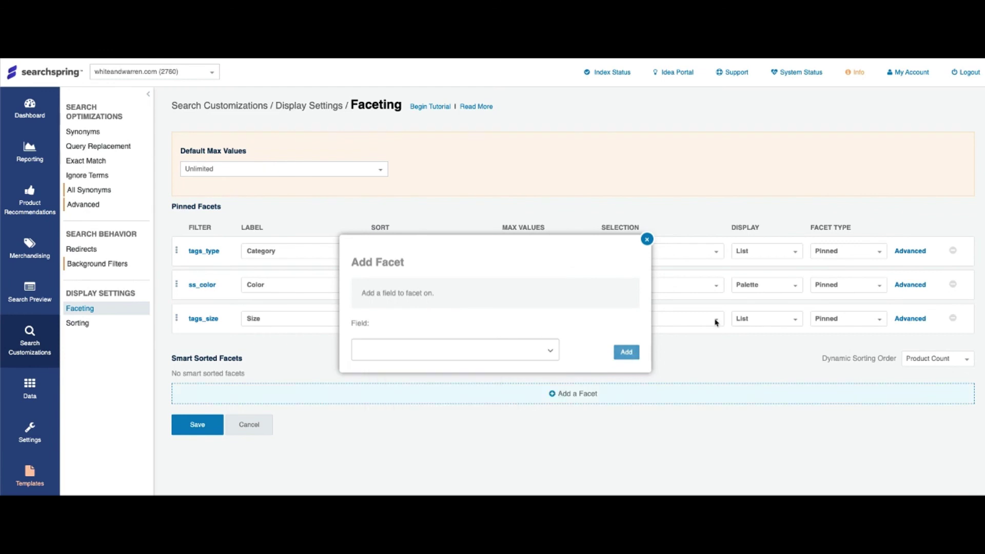
{"action": "left_click", "coordinate": [647, 239]}
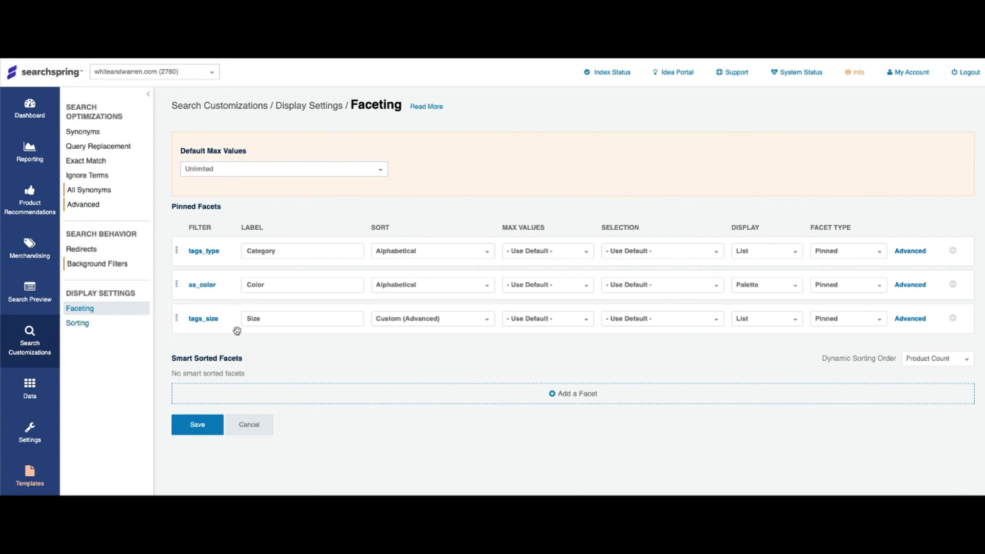
Open the Sorting display settings and examine the sorting field used by the Newest option.
{"action": "left_click", "coordinate": [95, 321]}
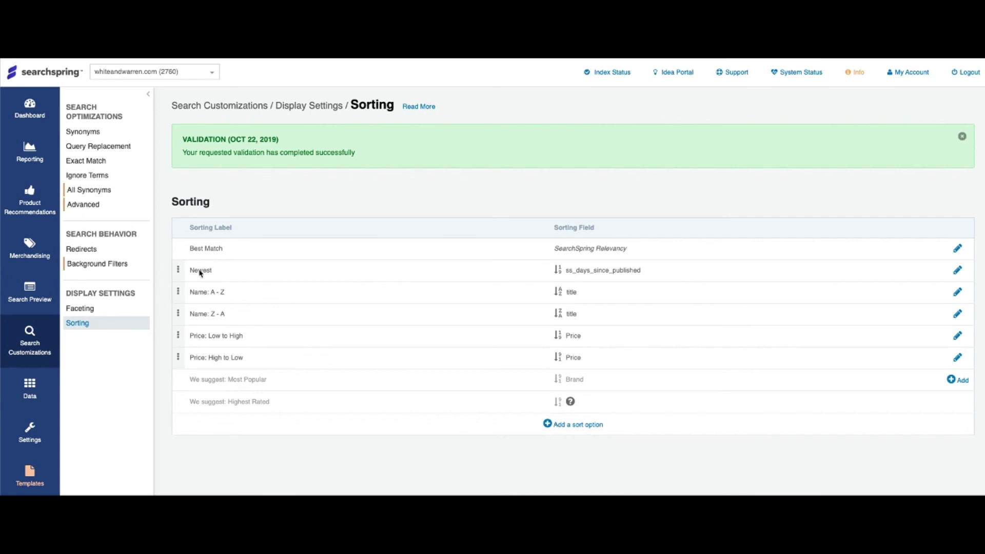
{"action": "left_click_drag", "start_coordinate": [191, 270], "coordinate": [226, 274]}
{"action": "left_click_drag", "start_coordinate": [715, 272], "coordinate": [543, 274]}
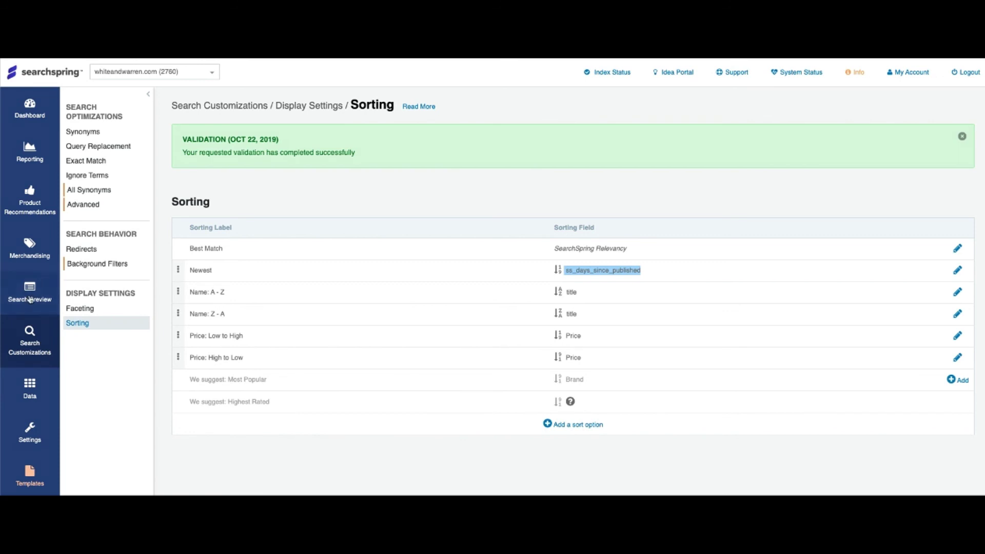
Open the Search Preview and examine the hard sorts and boosts applied to the first product.
{"action": "left_click", "coordinate": [39, 302]}
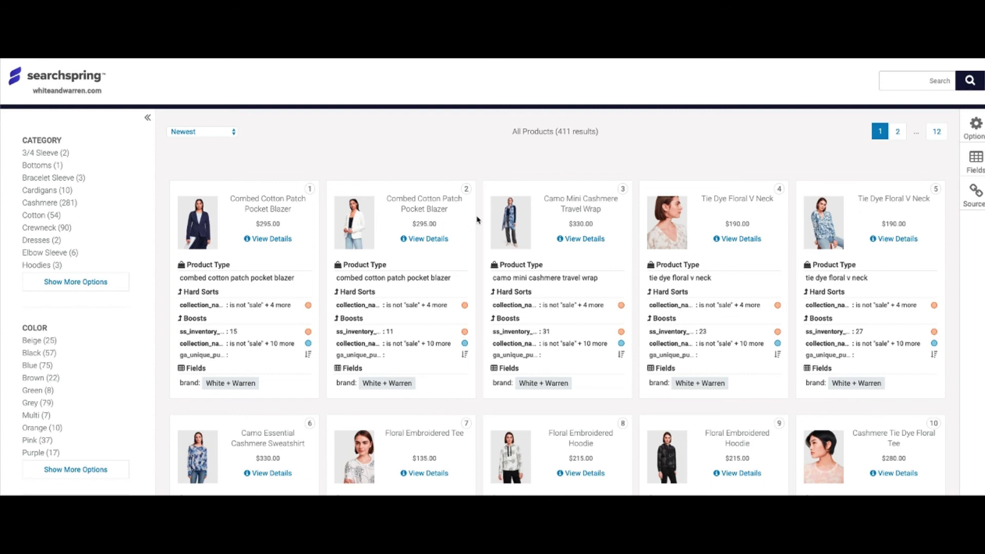
{"action": "left_click", "coordinate": [931, 85]}
{"action": "left_click_drag", "start_coordinate": [216, 306], "coordinate": [313, 363]}
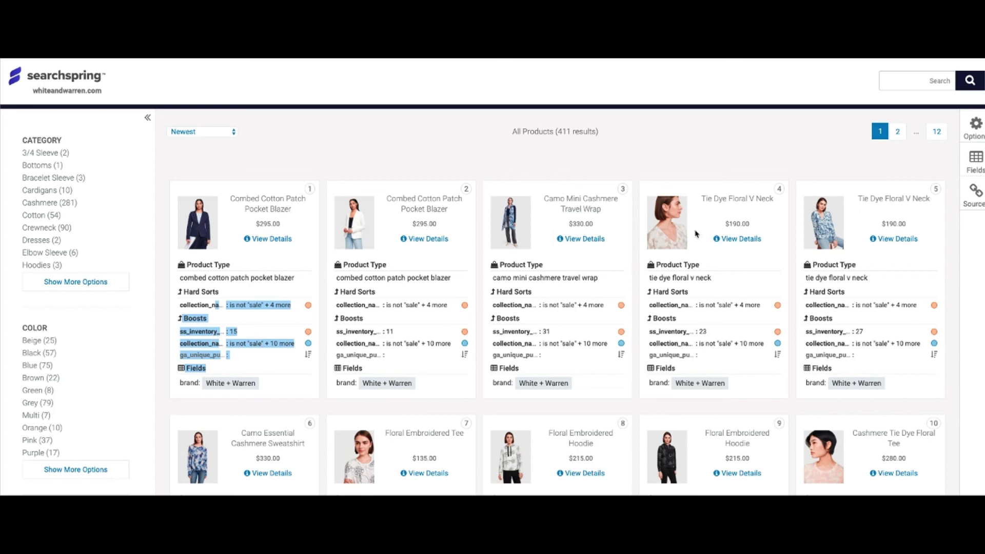
Add the sku and ss_color fields to the details shown on the preview's product cards.
{"action": "left_click", "coordinate": [975, 161]}
{"action": "left_click", "coordinate": [908, 197]}
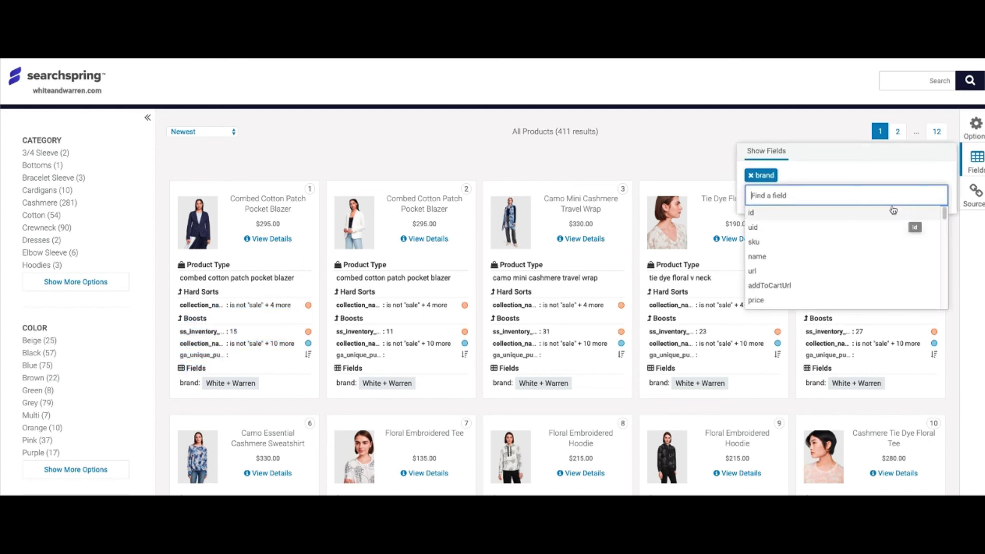
{"action": "left_click", "coordinate": [813, 243]}
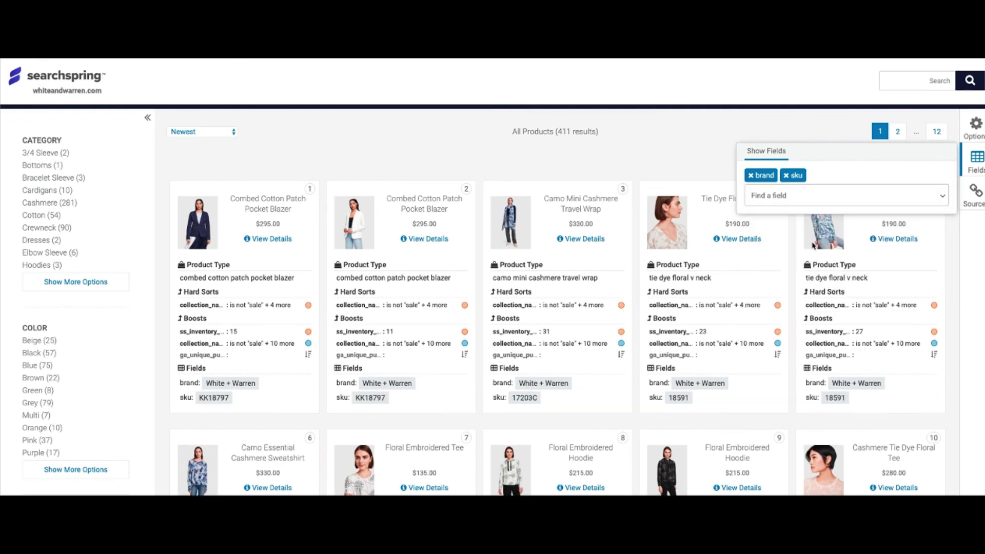
{"action": "left_click", "coordinate": [784, 198]}
{"action": "type", "text": "color"}
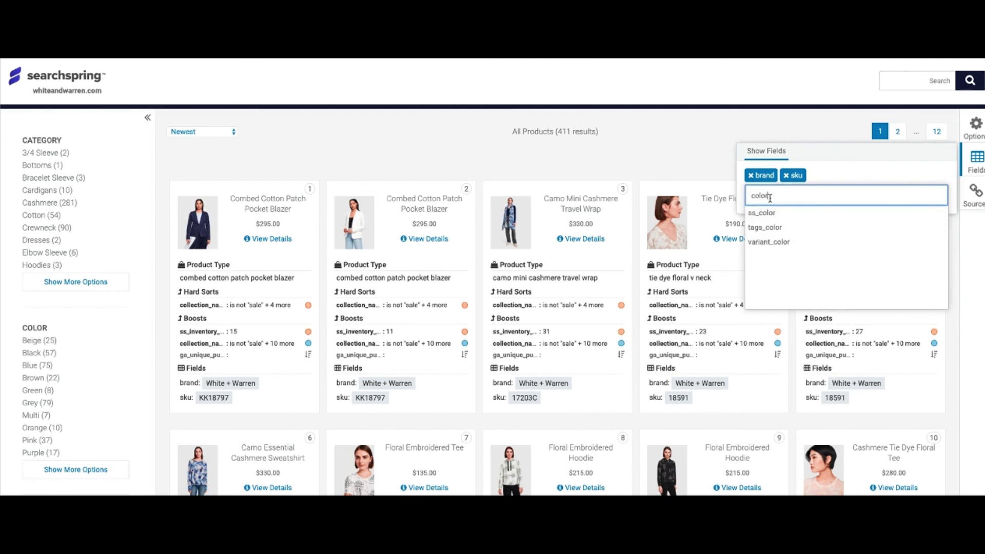
{"action": "left_click", "coordinate": [762, 212]}
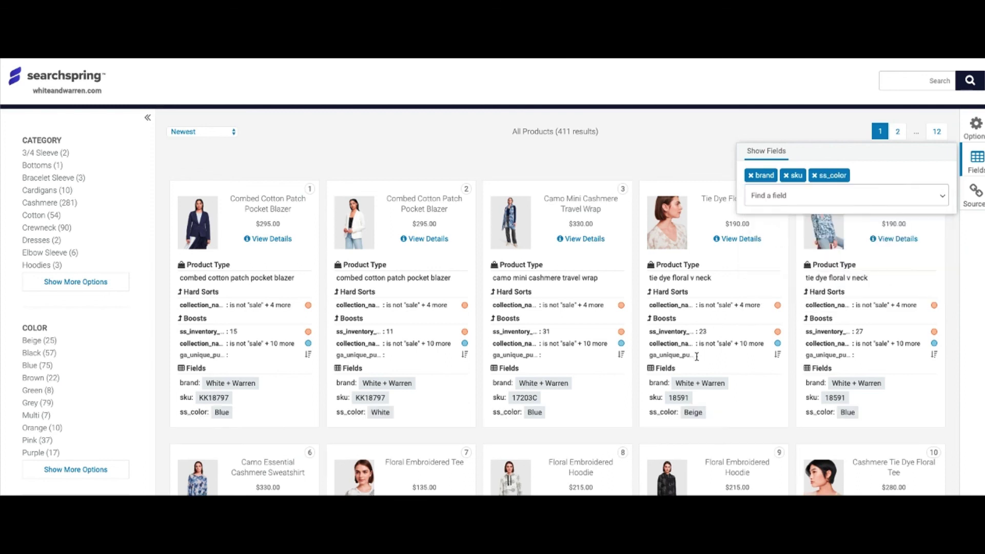
{"action": "left_click", "coordinate": [729, 426]}
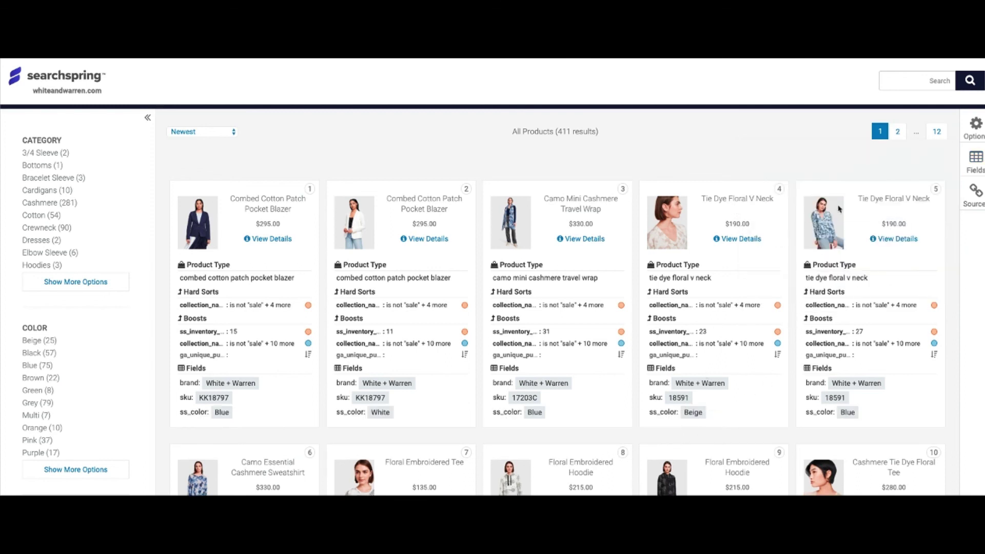
Search the preview catalog for "beige hat".
{"action": "left_click", "coordinate": [906, 86]}
{"action": "type", "text": "beige"}
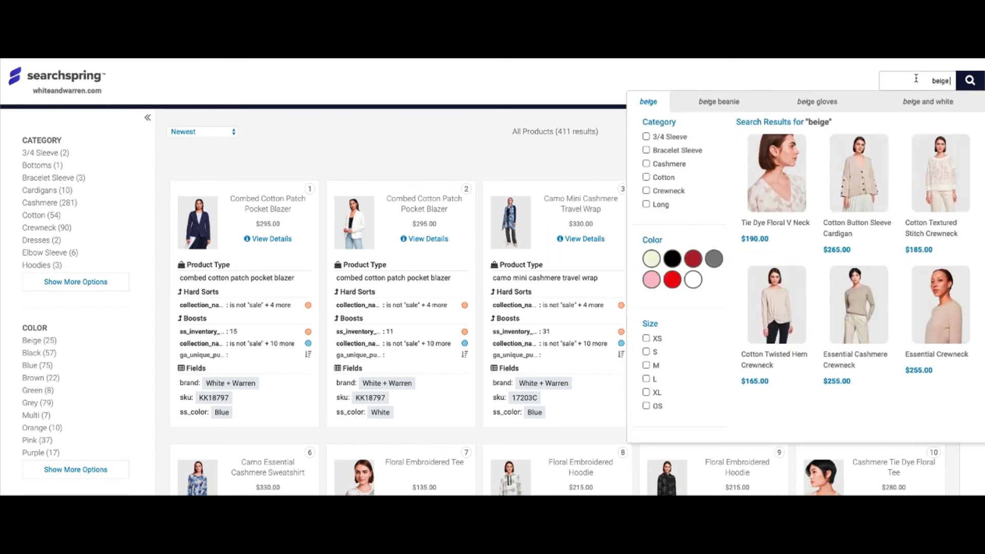
{"action": "type", "text": " bat"}
{"action": "key", "text": "Return"}
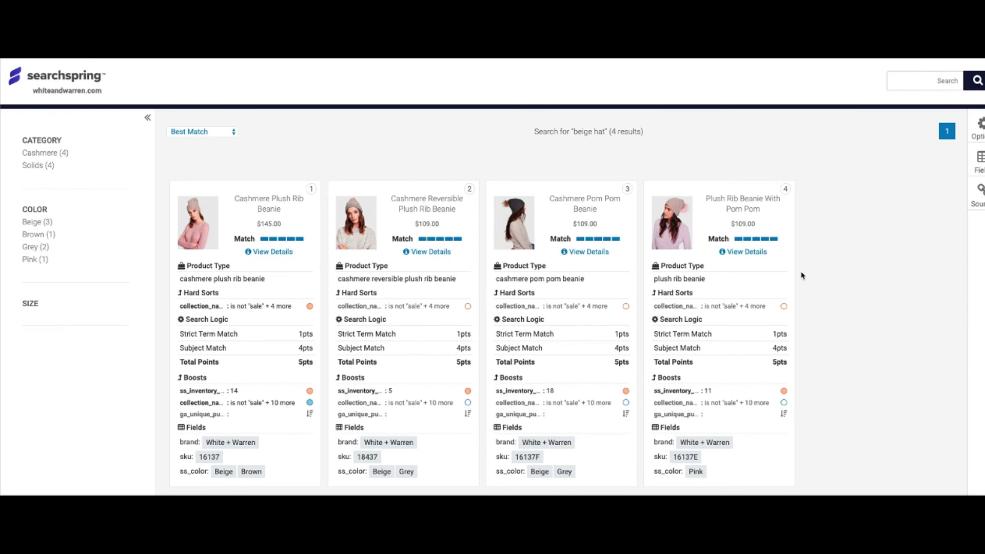
Open the Cashmere Plush Rib Beanie's match details and examine the synonyms and matching fields for "hat" and "hats".
{"action": "left_click", "coordinate": [286, 252]}
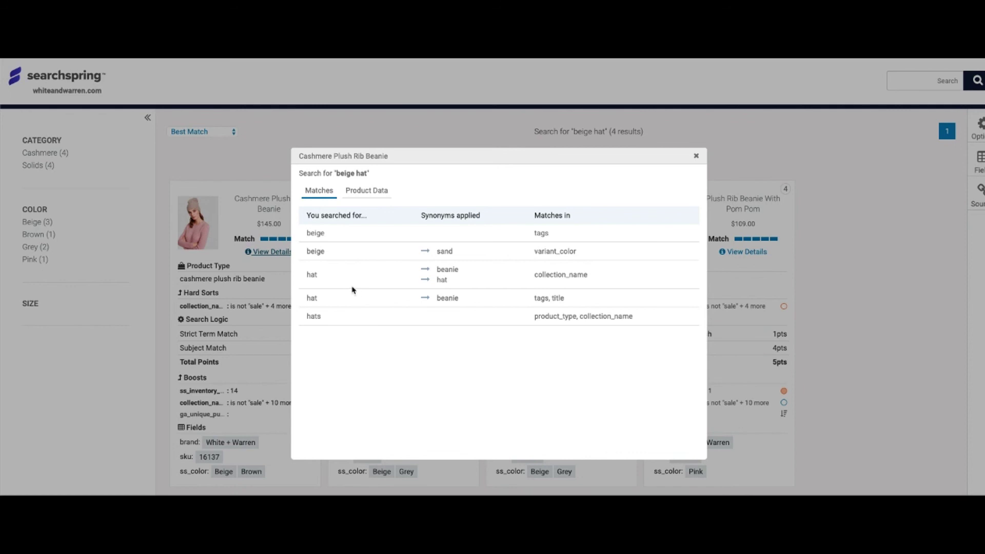
{"action": "double_click", "coordinate": [310, 274]}
{"action": "left_click_drag", "start_coordinate": [465, 270], "coordinate": [435, 269]}
{"action": "left_click", "coordinate": [445, 281]}
{"action": "left_click_drag", "start_coordinate": [536, 274], "coordinate": [627, 276]}
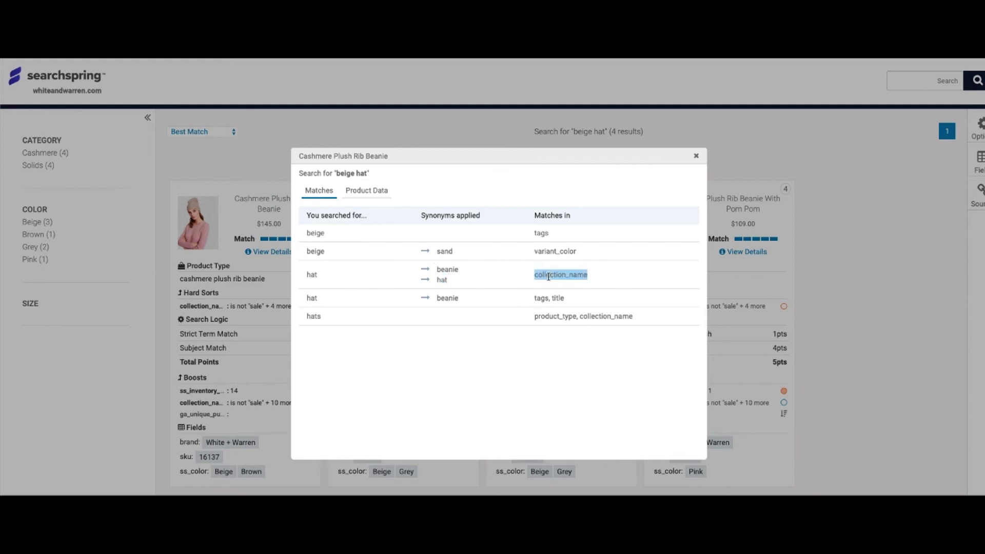
{"action": "left_click_drag", "start_coordinate": [544, 304], "coordinate": [566, 303]}
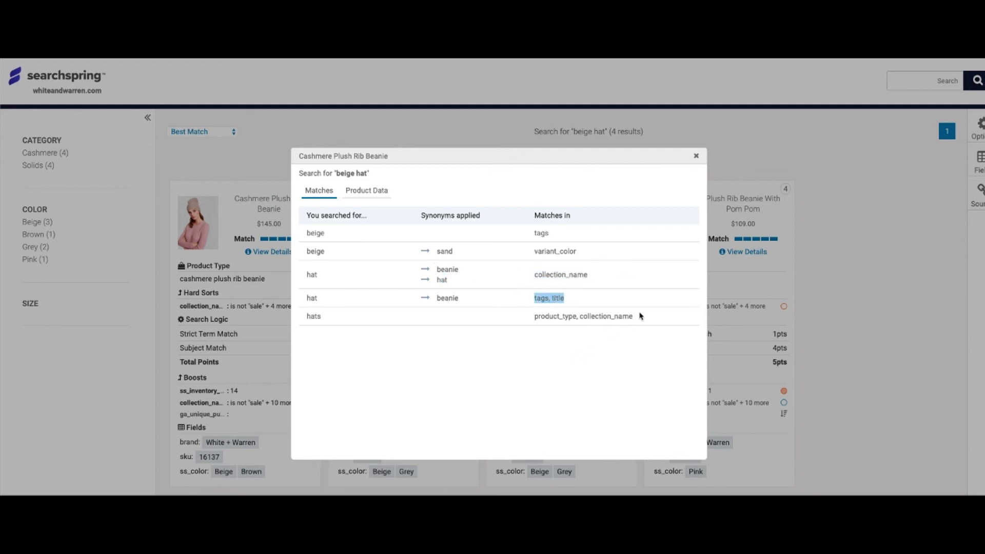
{"action": "left_click_drag", "start_coordinate": [639, 315], "coordinate": [507, 316]}
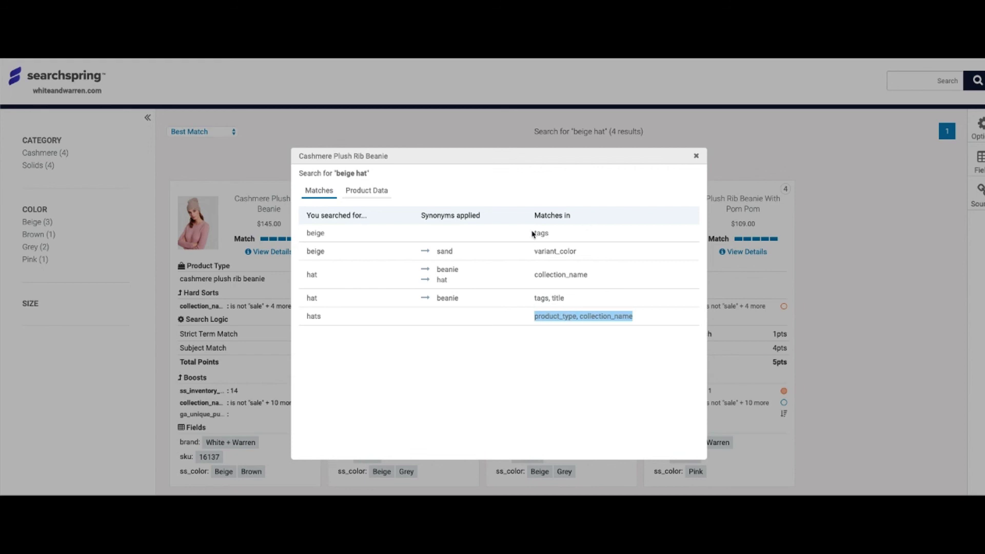
Examine the synonym and matching fields for "beige" in the match details, and close them.
{"action": "double_click", "coordinate": [311, 250]}
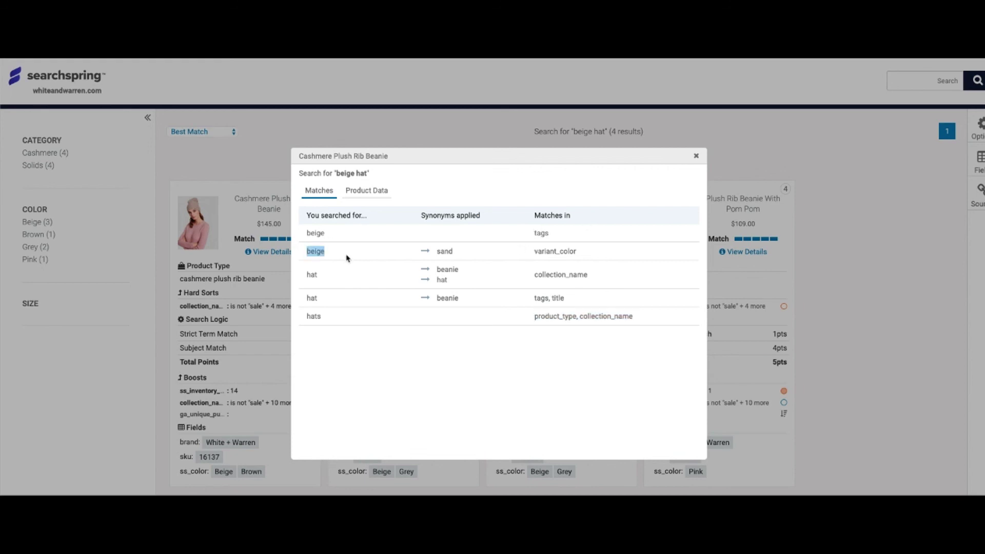
{"action": "double_click", "coordinate": [444, 252]}
{"action": "left_click_drag", "start_coordinate": [576, 252], "coordinate": [533, 235]}
{"action": "left_click", "coordinate": [697, 158]}
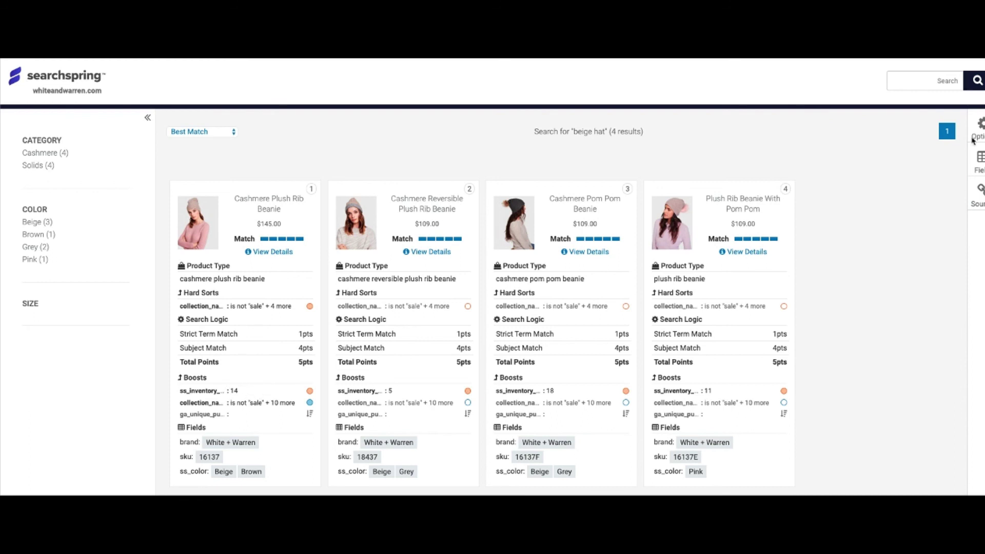
Add the ss_days_since_published field to the details shown on the product cards.
{"action": "left_click", "coordinate": [980, 160]}
{"action": "left_click", "coordinate": [870, 194]}
{"action": "type", "text": "days"}
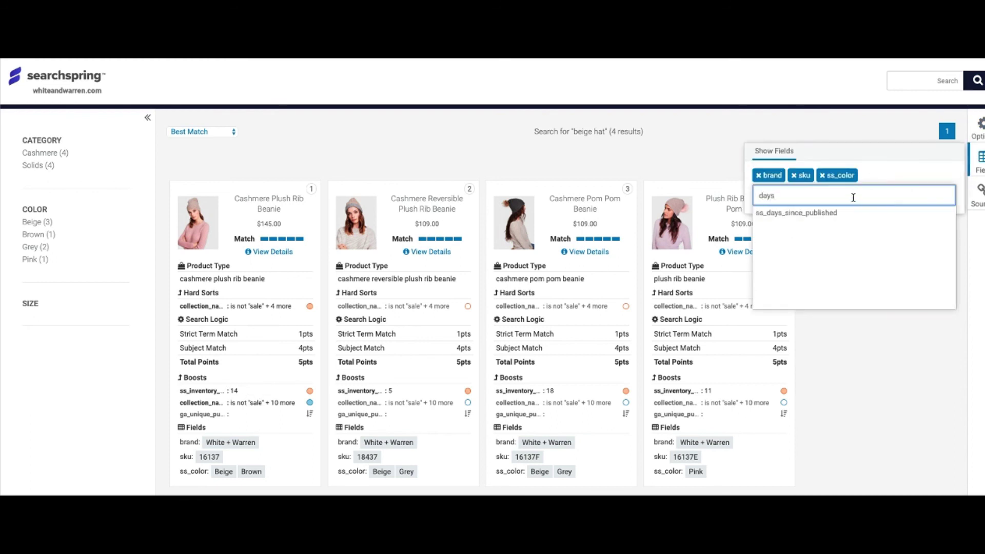
{"action": "left_click", "coordinate": [846, 212]}
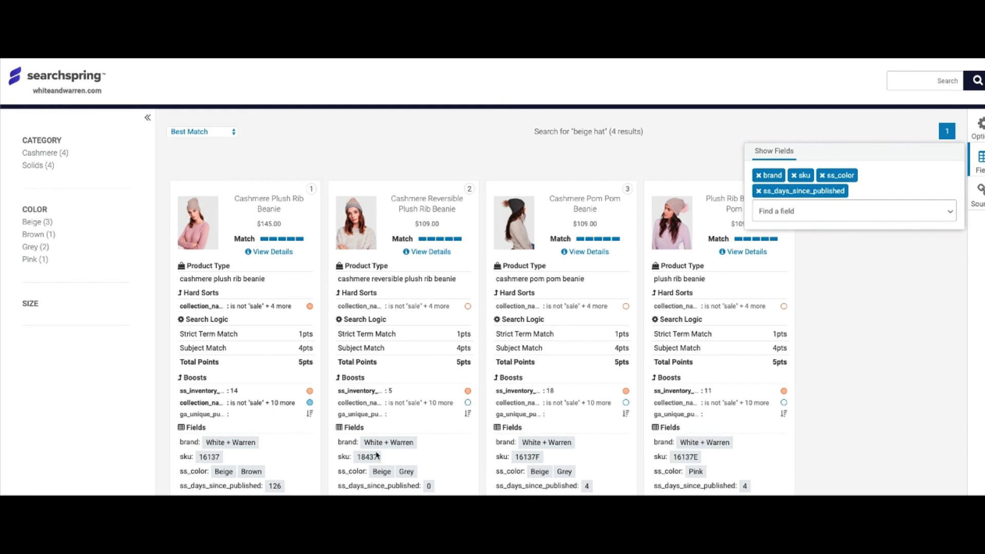
{"action": "left_click", "coordinate": [74, 435]}
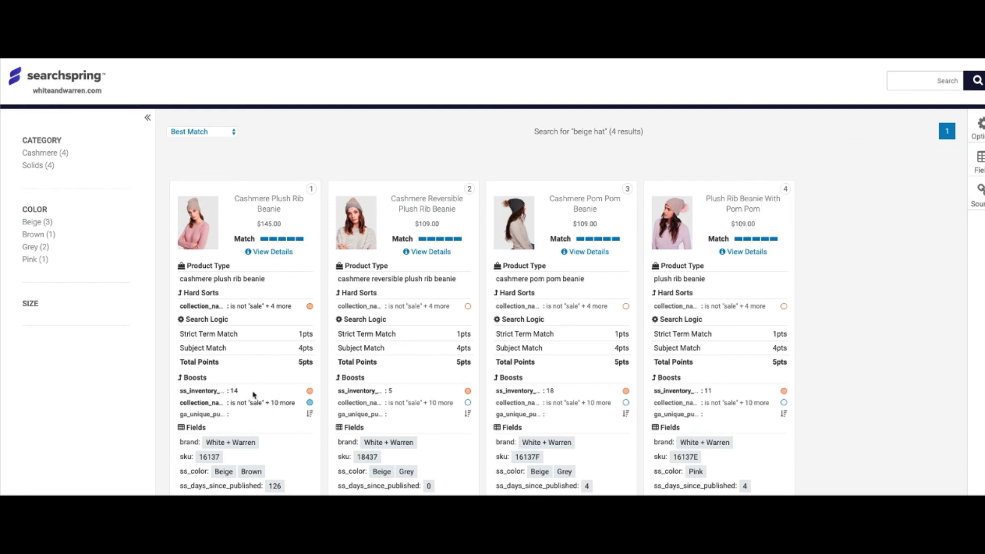
Compare the collection boost rules across the four beanies, along with the first beanie's days since published.
{"action": "mouse_move", "coordinate": [212, 392]}
{"action": "left_mouse_down"}
{"action": "mouse_move", "coordinate": [294, 404]}
{"action": "mouse_move", "coordinate": [200, 402]}
{"action": "left_mouse_up"}
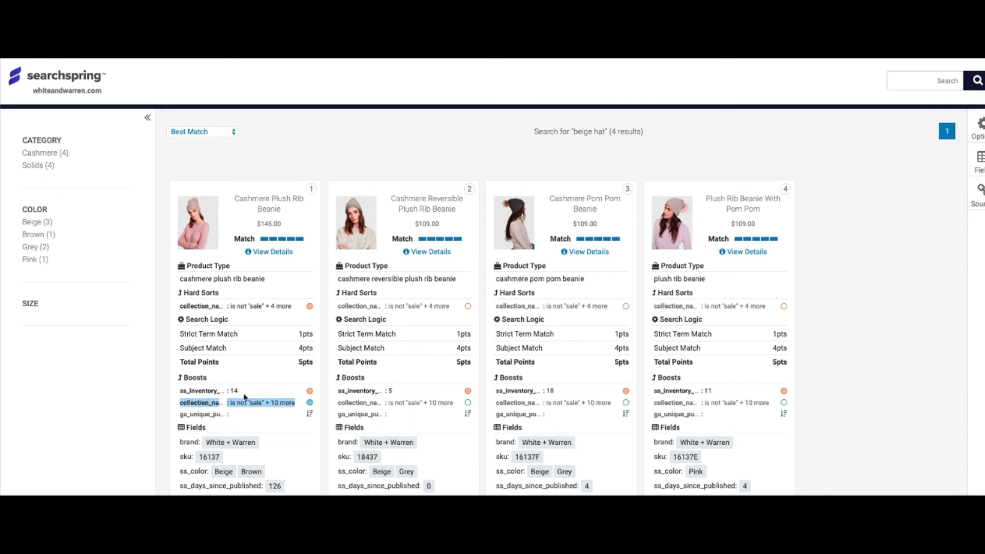
{"action": "left_click", "coordinate": [242, 403]}
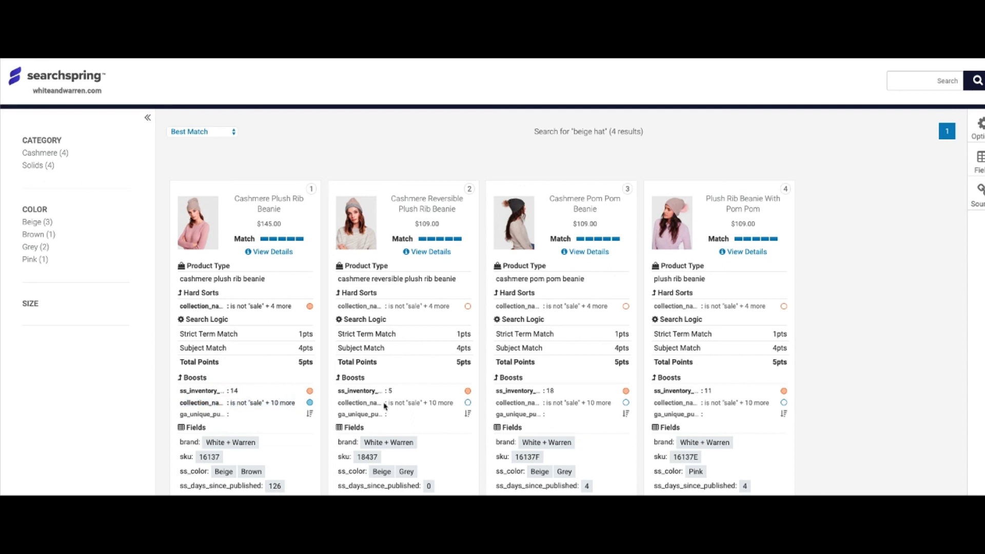
{"action": "triple_click", "coordinate": [423, 402]}
{"action": "left_click_drag", "start_coordinate": [610, 402], "coordinate": [561, 403]}
{"action": "left_click_drag", "start_coordinate": [768, 402], "coordinate": [704, 402]}
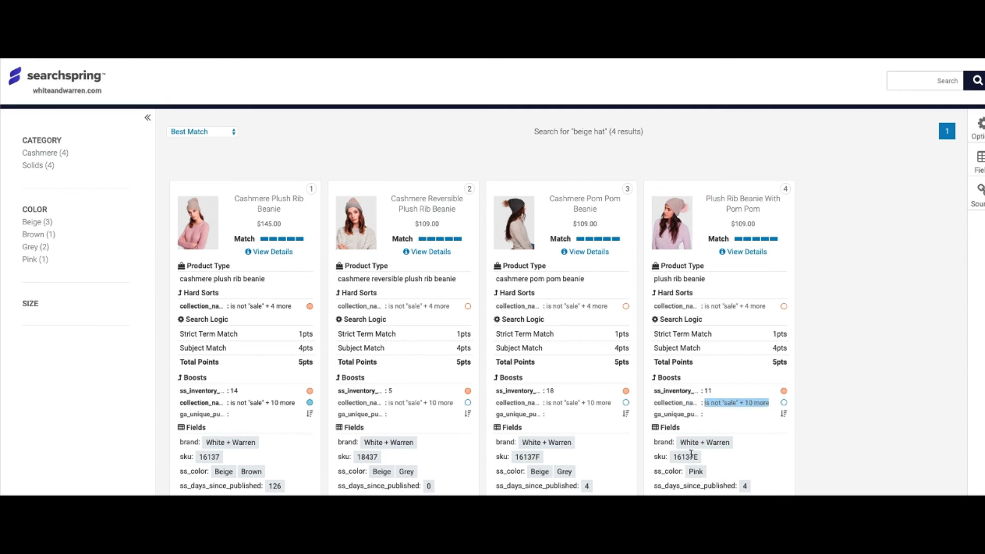
{"action": "left_click_drag", "start_coordinate": [253, 485], "coordinate": [291, 490]}
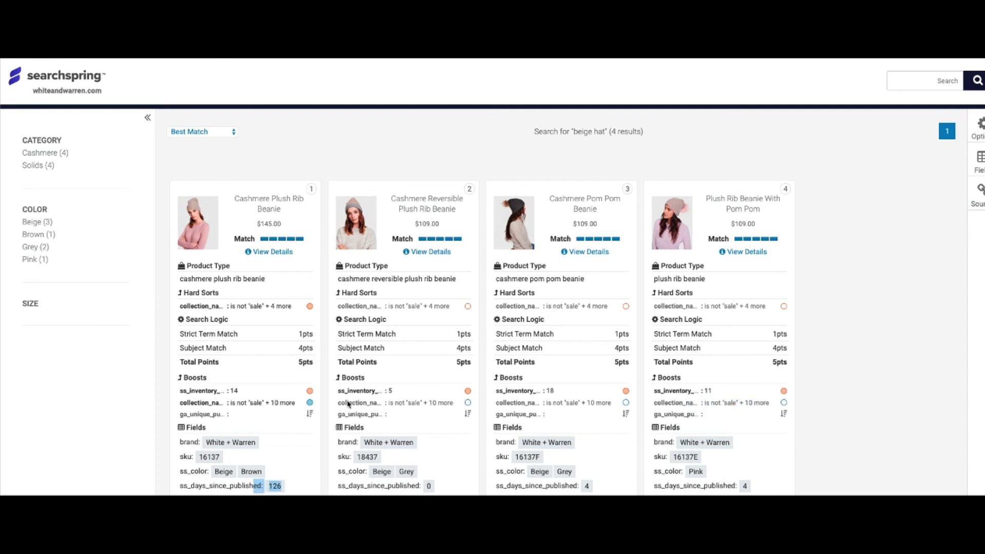
{"action": "left_click_drag", "start_coordinate": [392, 403], "coordinate": [465, 405]}
{"action": "left_click_drag", "start_coordinate": [610, 403], "coordinate": [546, 403]}
{"action": "left_click", "coordinate": [764, 410]}
{"action": "left_click_drag", "start_coordinate": [765, 410], "coordinate": [708, 403]}
{"action": "left_click", "coordinate": [707, 403]}
Return the preview to all products and expand the Color facet to view its full list of options.
{"action": "left_click", "coordinate": [974, 81]}
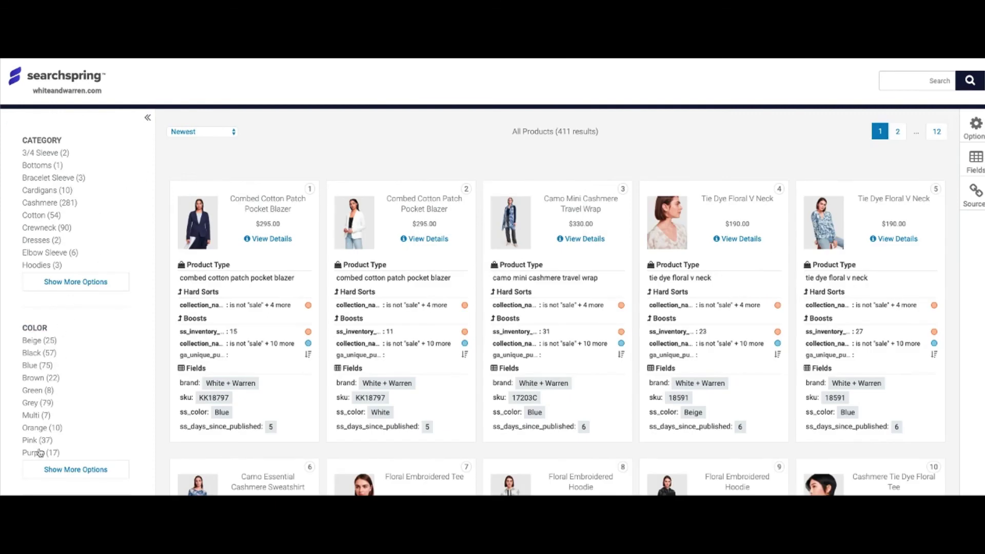
{"action": "scroll", "coordinate": [41, 451], "scroll_direction": "down", "scroll_amount": 2}
{"action": "left_click", "coordinate": [66, 384]}
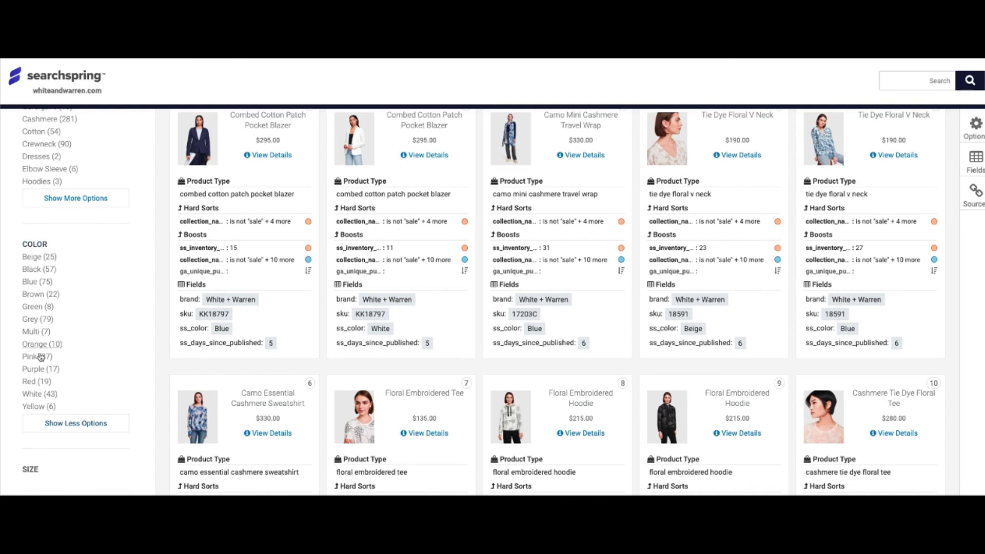
{"action": "scroll", "coordinate": [53, 439], "scroll_direction": "down", "scroll_amount": 1}
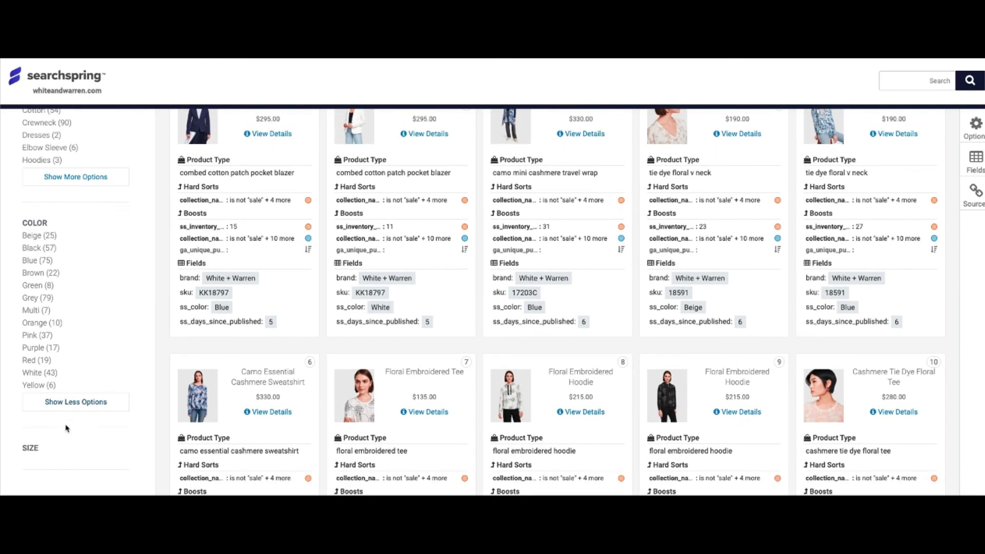
Expand the Category facet, filter the products by the "V neck" category, and remove that filter again.
{"action": "scroll", "coordinate": [70, 402], "scroll_direction": "up", "scroll_amount": 3}
{"action": "left_click", "coordinate": [77, 282]}
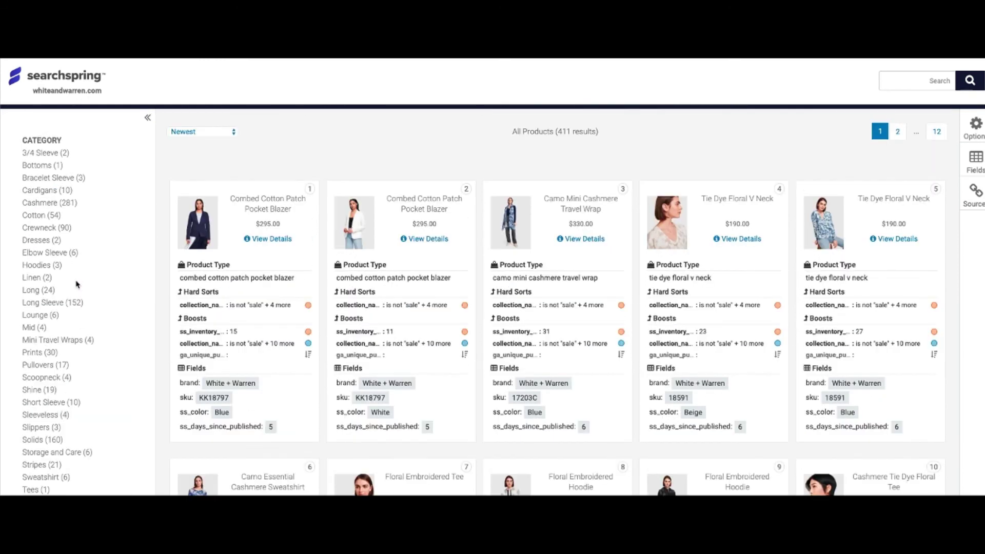
{"action": "scroll", "coordinate": [82, 294], "scroll_direction": "down", "scroll_amount": 7}
{"action": "scroll", "coordinate": [81, 293], "scroll_direction": "up", "scroll_amount": 2}
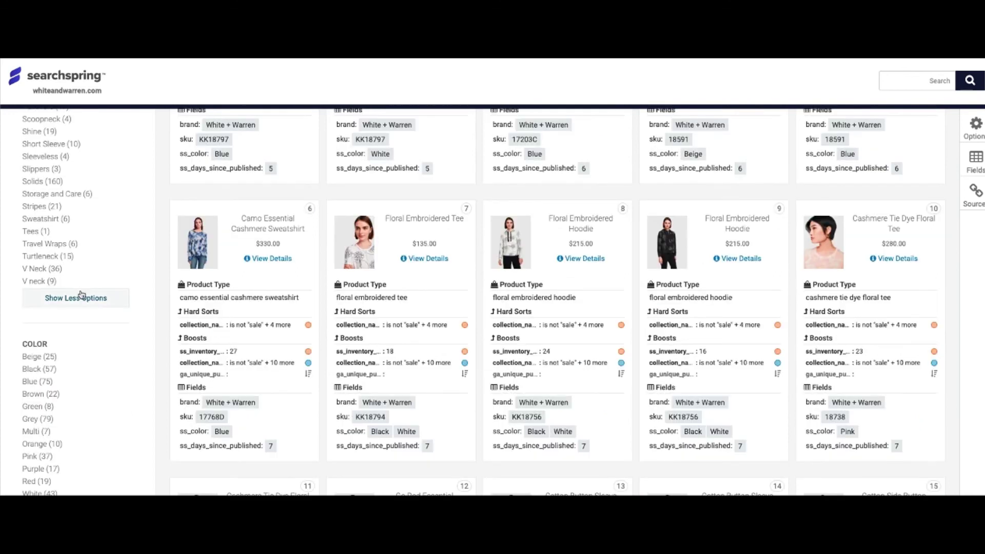
{"action": "left_click", "coordinate": [39, 280]}
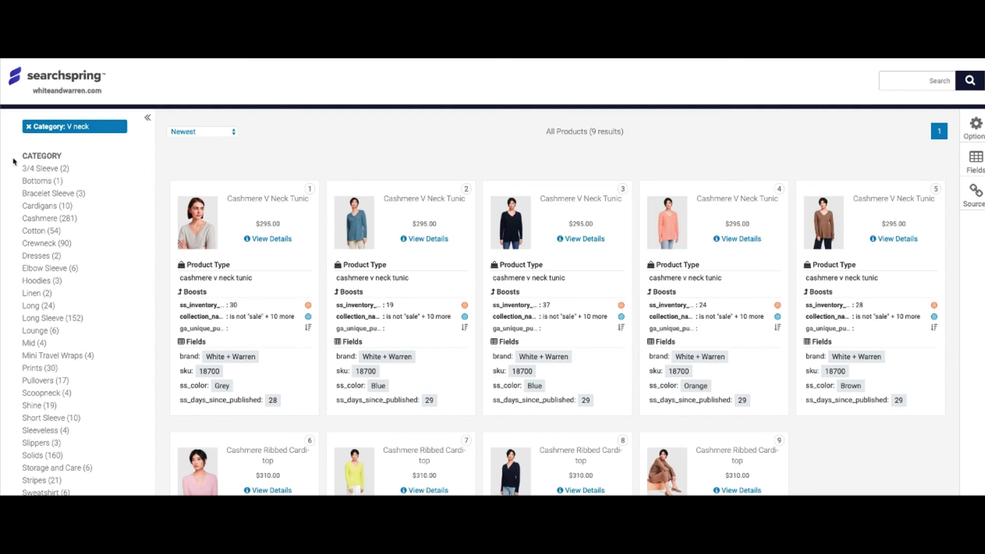
{"action": "left_click", "coordinate": [34, 127]}
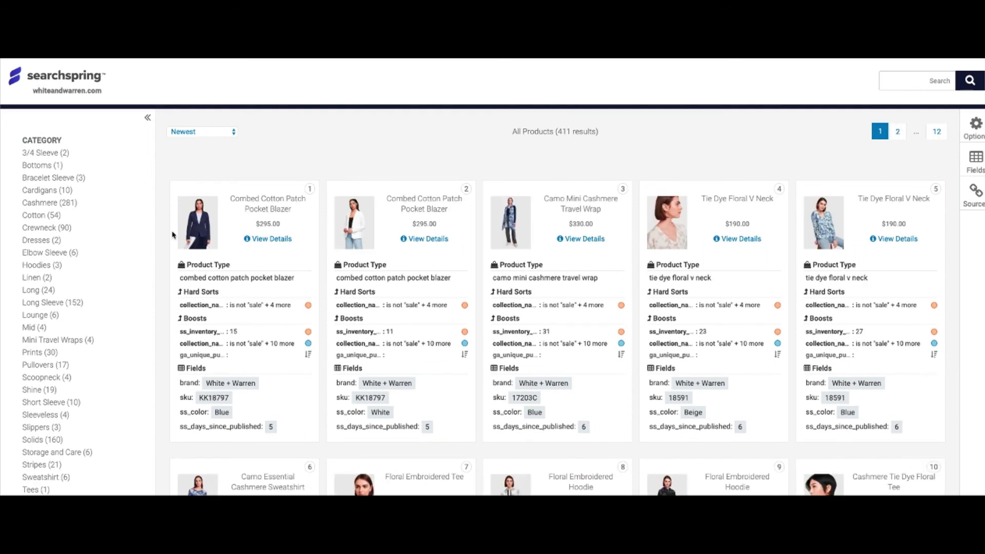